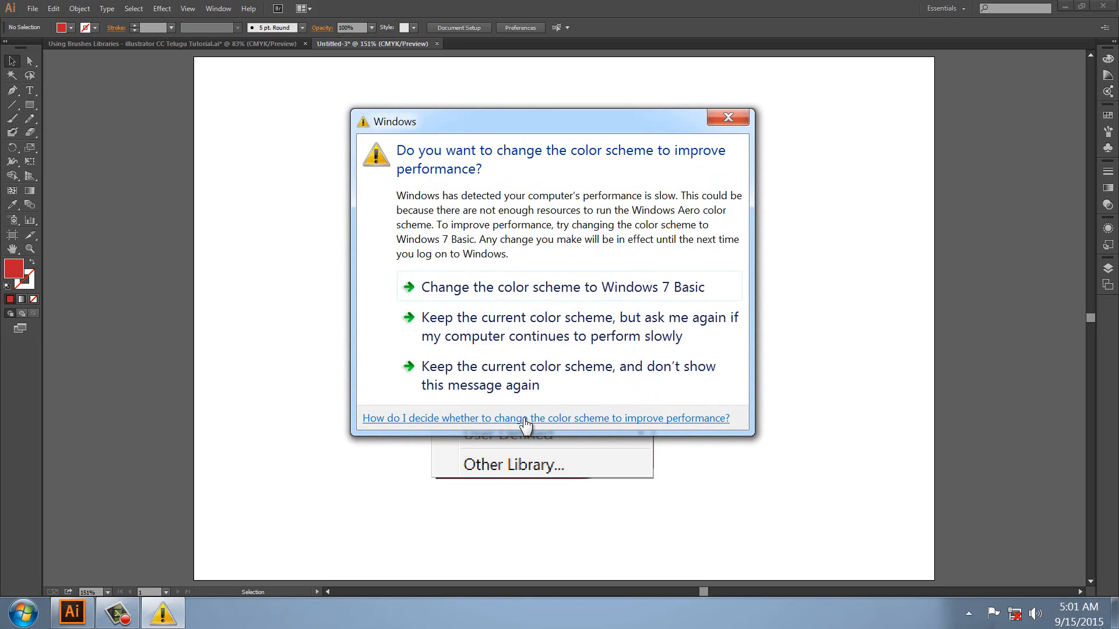
- Answer the Windows performance prompt by switching to Windows 7 Basic, and create a new A4 landscape document
{"action": "left_click", "coordinate": [546, 290]}
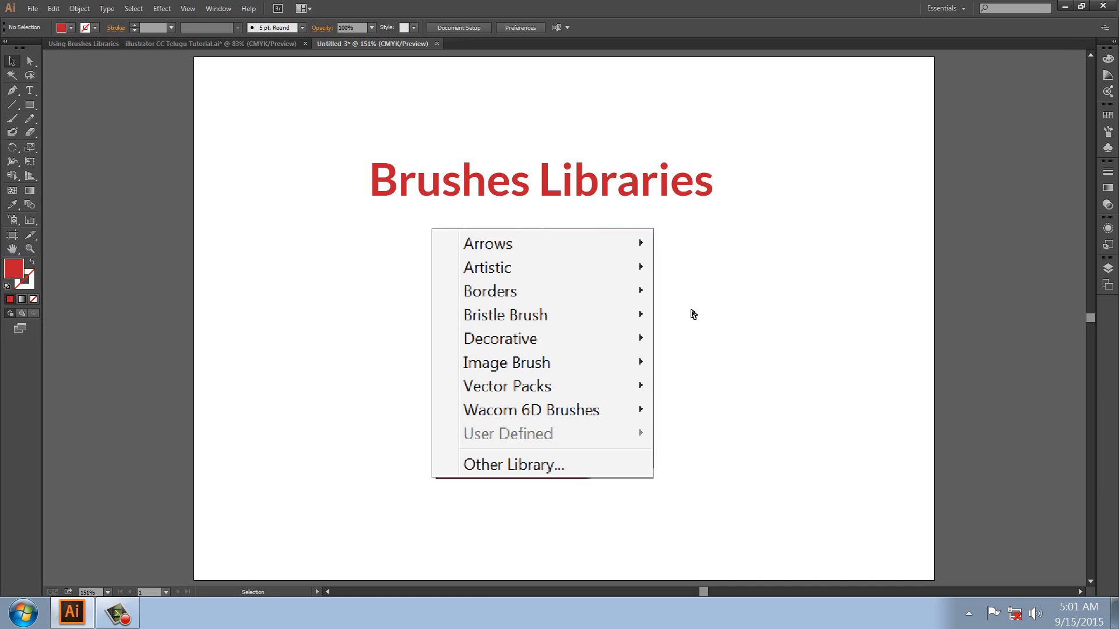
{"action": "key", "text": "ctrl+n"}
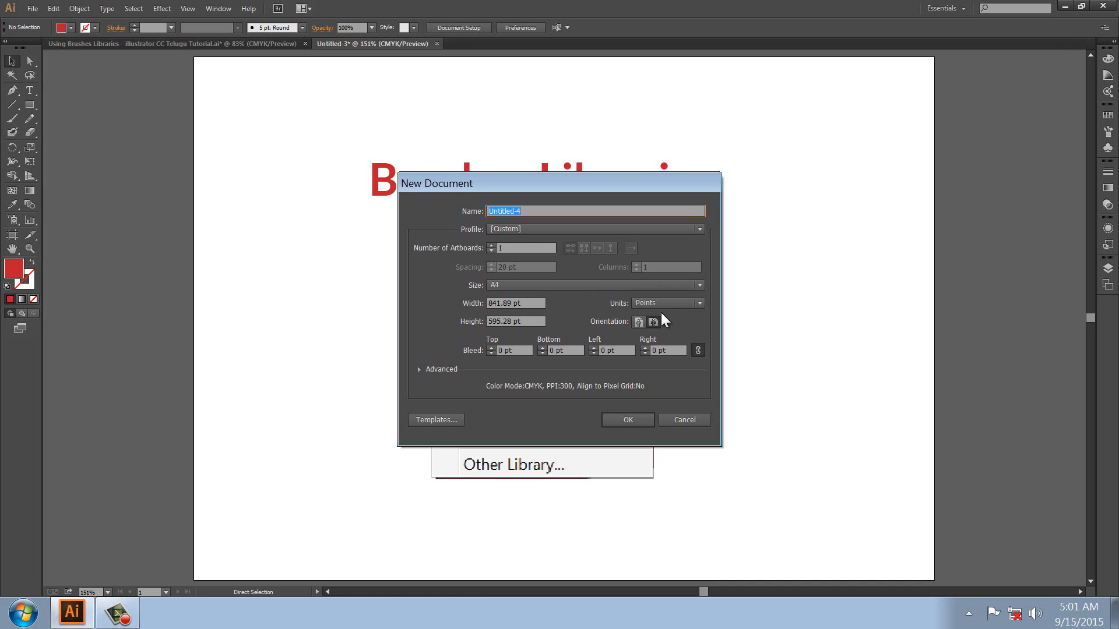
{"action": "left_click", "coordinate": [627, 416]}
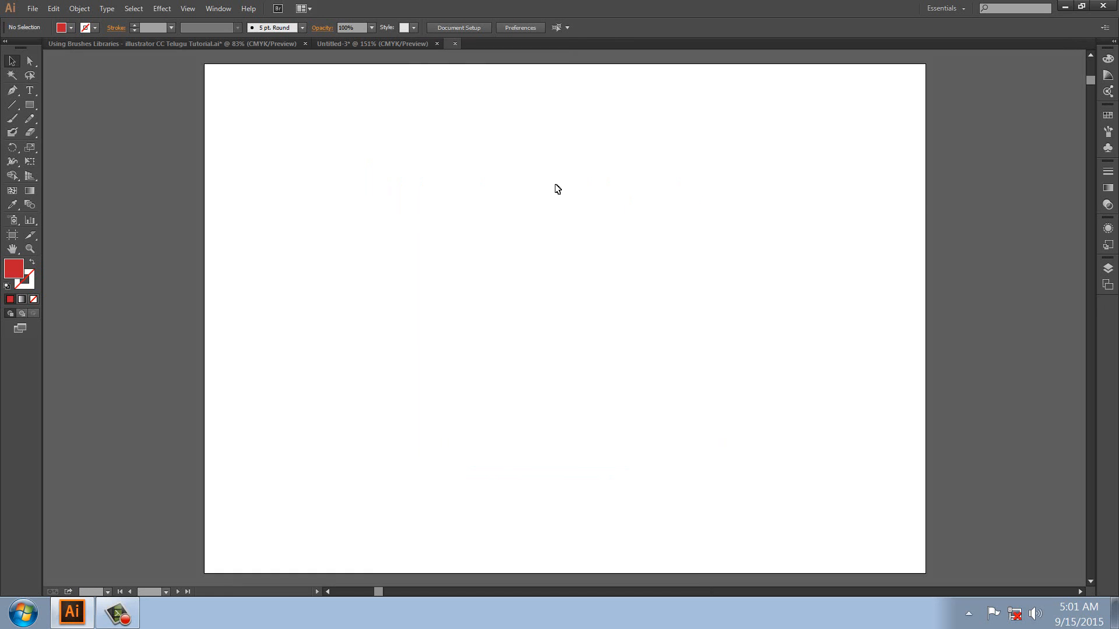
- Open the Pattern Arrows brush library and enlarge its panel to show many more brushes
{"action": "left_click", "coordinate": [217, 9]}
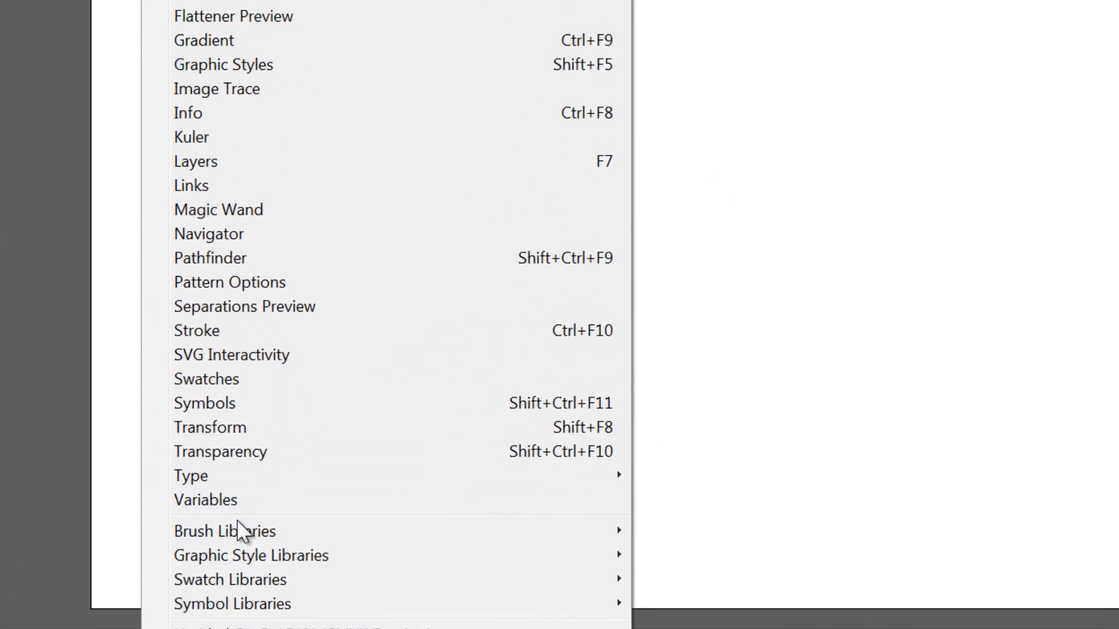
{"action": "mouse_move", "coordinate": [241, 531]}
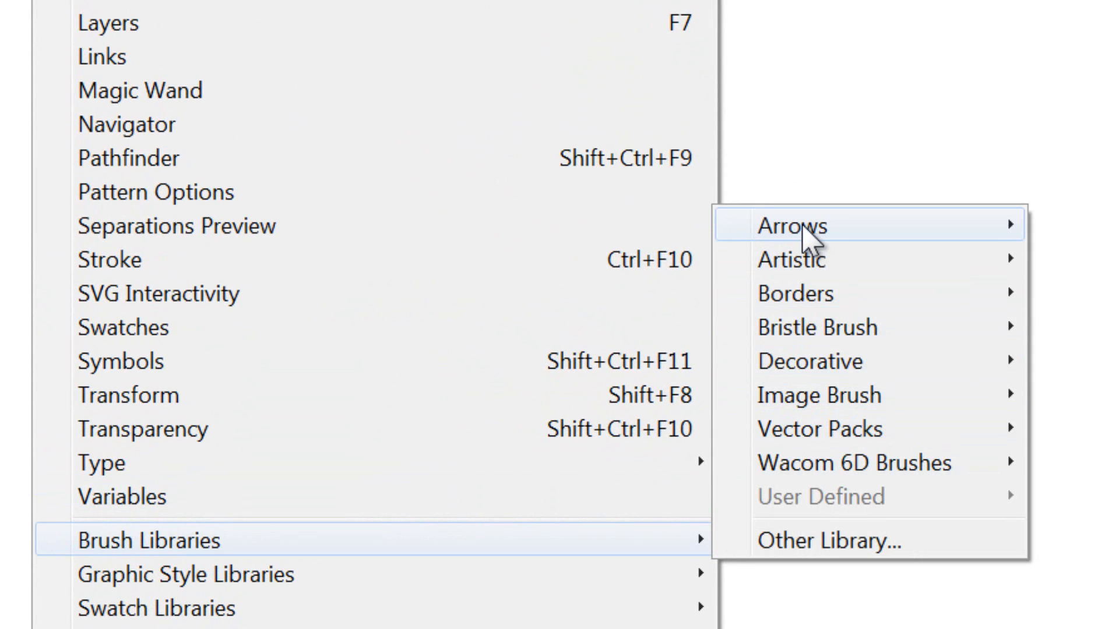
{"action": "mouse_move", "coordinate": [807, 233]}
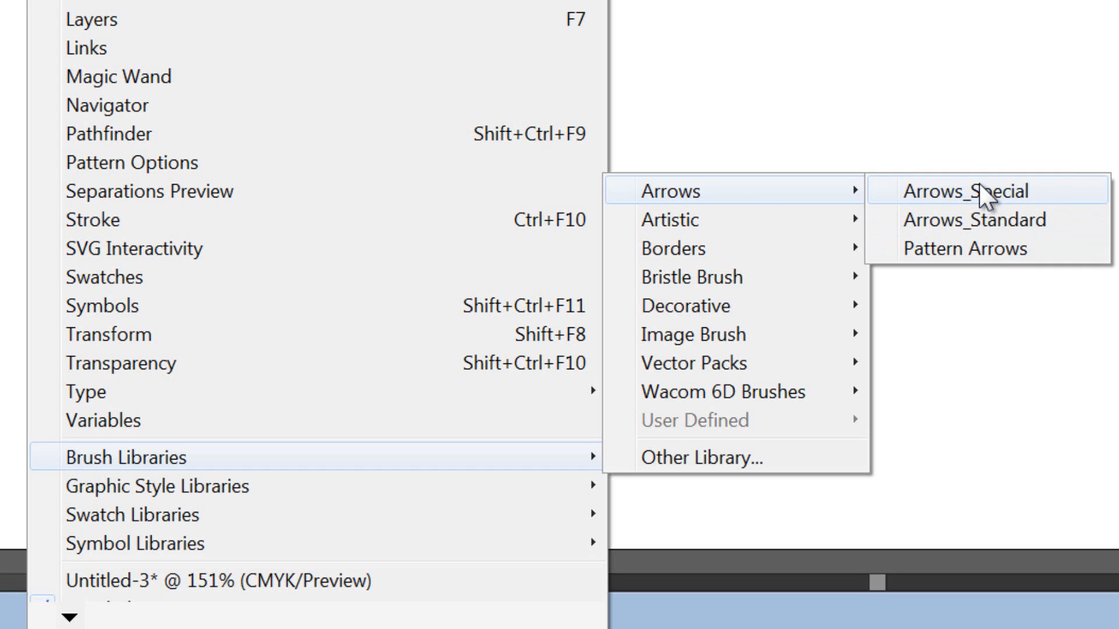
{"action": "left_click", "coordinate": [974, 254]}
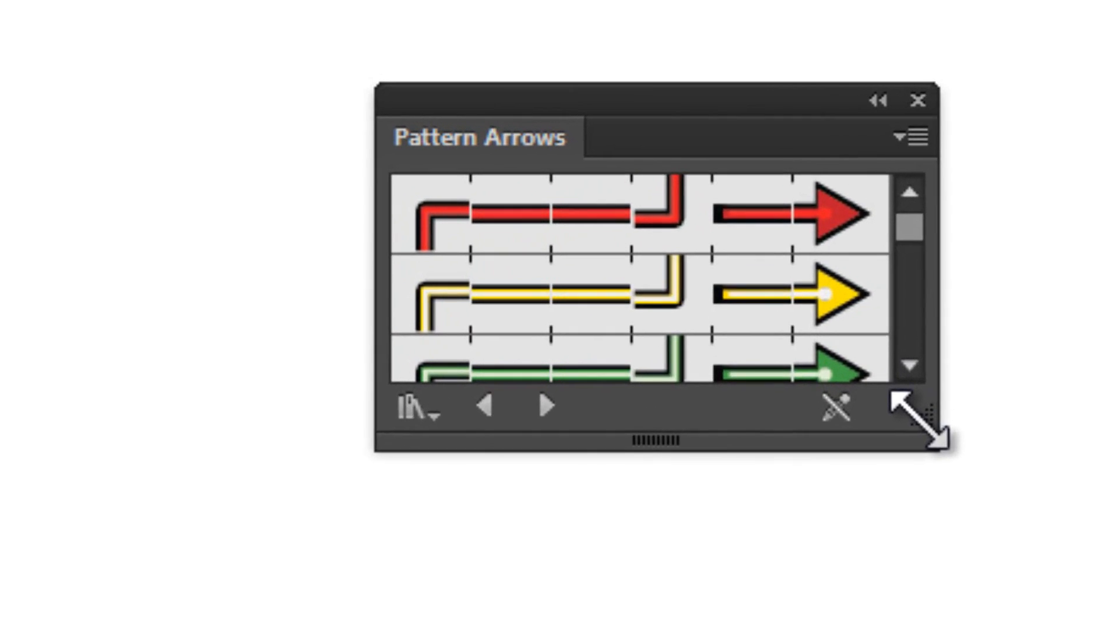
{"action": "left_click_drag", "start_coordinate": [732, 135], "coordinate": [810, 245]}
{"action": "left_click_drag", "start_coordinate": [1100, 618], "coordinate": [693, 548]}
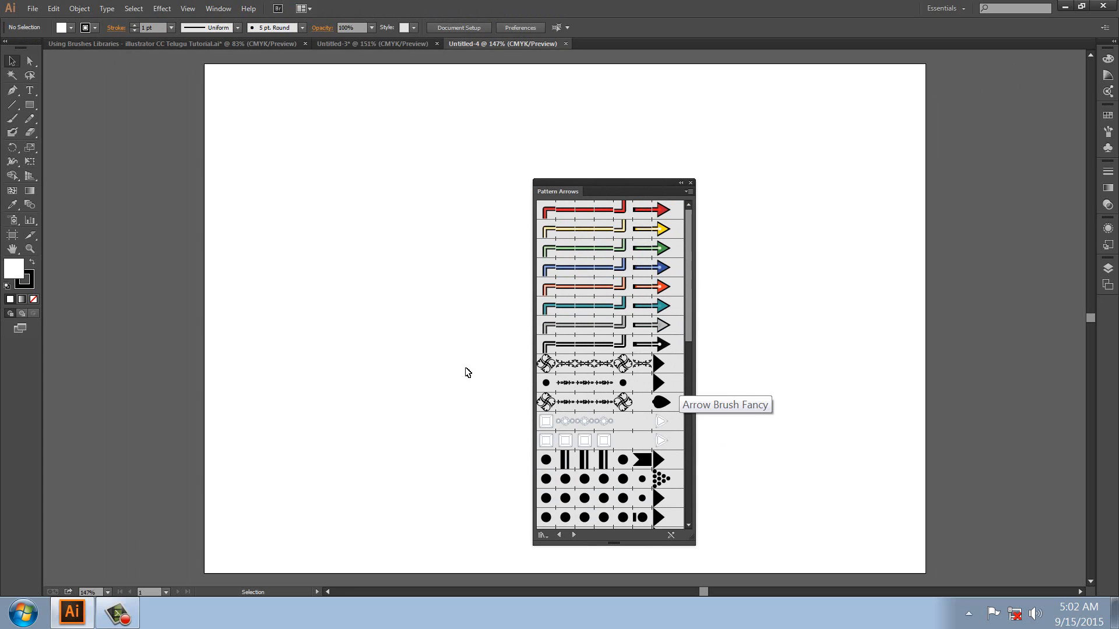
- Draw an 841.89 × 595.28 pt rectangle covering the artboard and fill it with the yellow-orange gradient swatch
{"action": "left_click", "coordinate": [29, 105]}
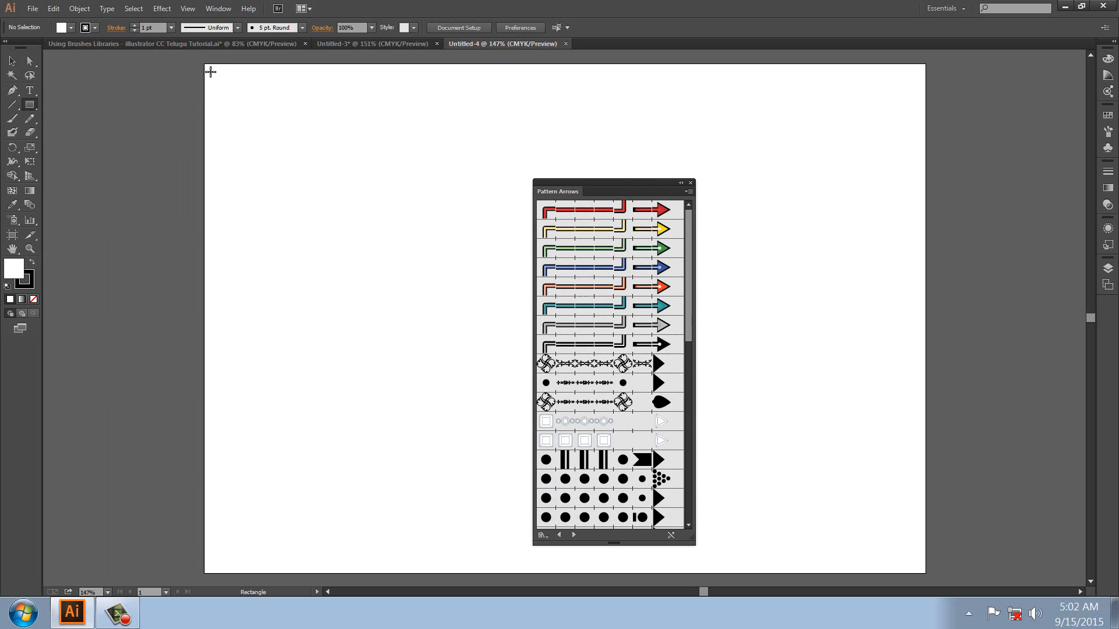
{"action": "left_click_drag", "start_coordinate": [211, 72], "coordinate": [925, 573]}
{"action": "left_click", "coordinate": [12, 62]}
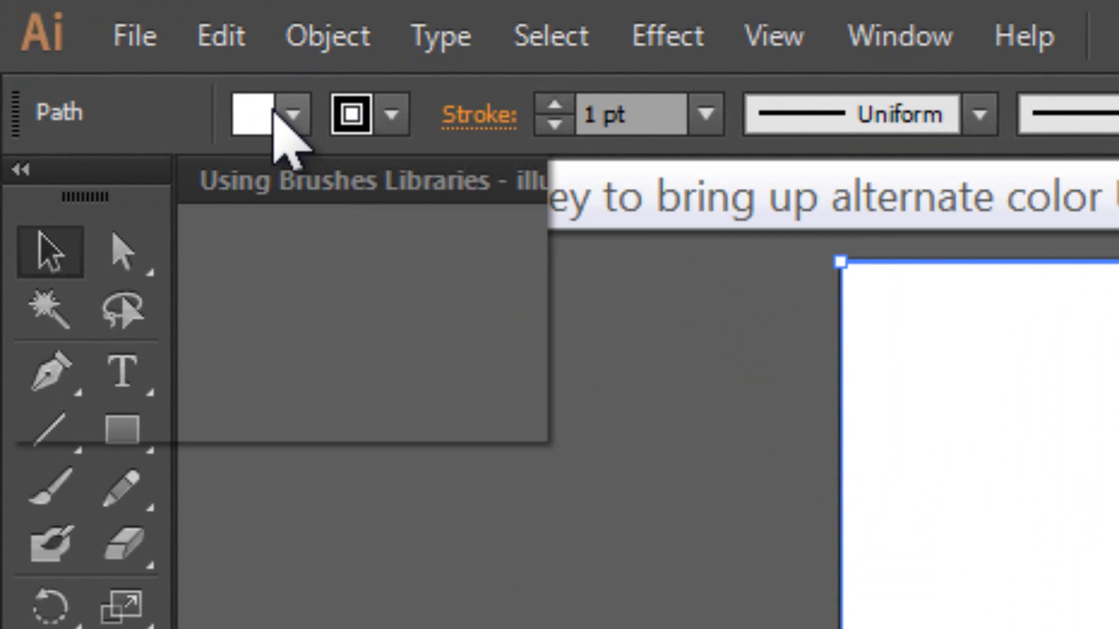
{"action": "left_click", "coordinate": [275, 113]}
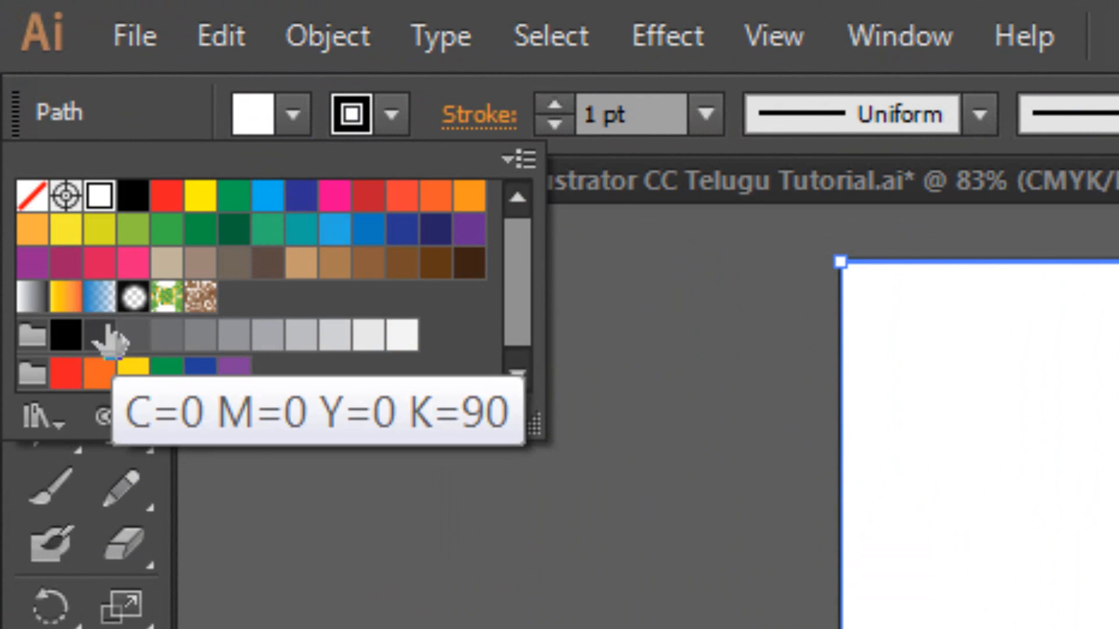
{"action": "left_click", "coordinate": [59, 306]}
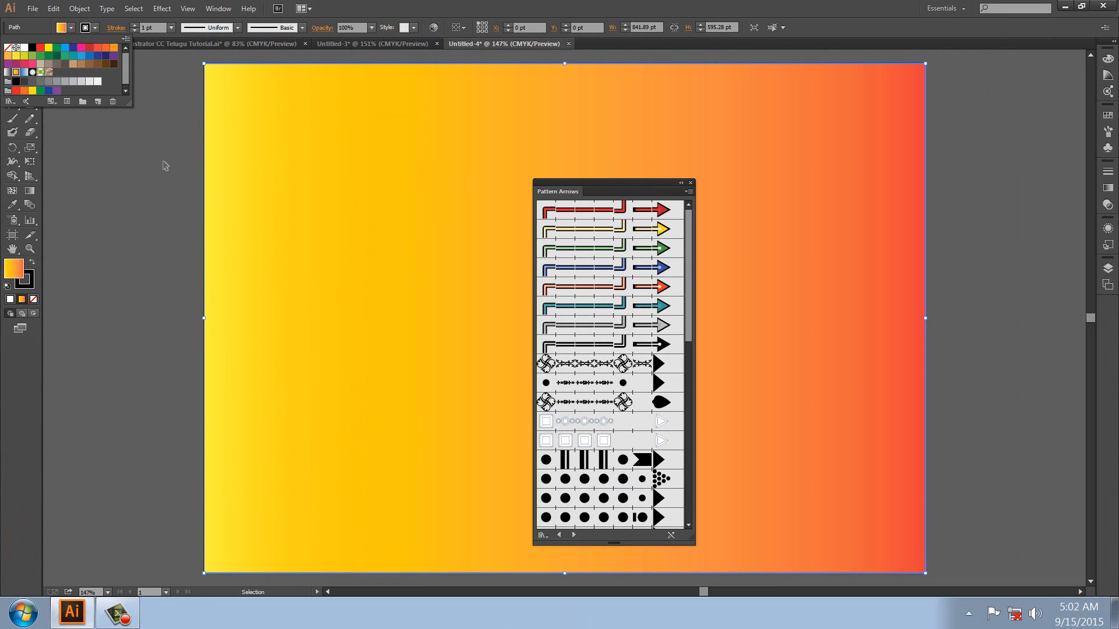
{"action": "left_click", "coordinate": [130, 192]}
{"action": "left_click", "coordinate": [126, 193]}
- Draw a rectangle about 163 × 119 pt across the artboard's left edge and fill it with white
{"action": "left_click", "coordinate": [30, 104]}
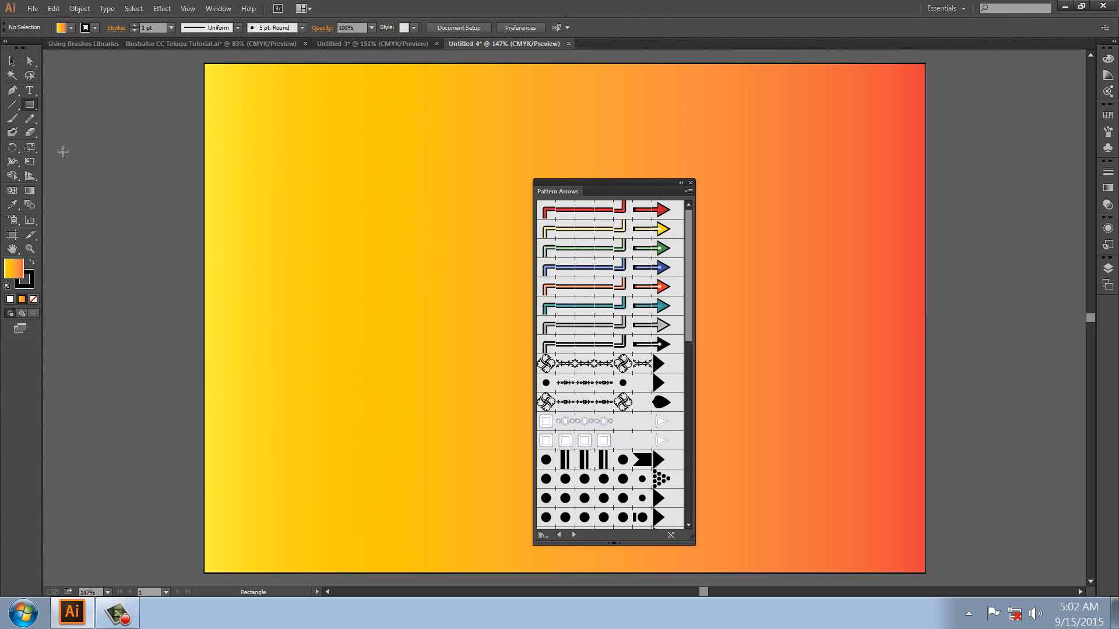
{"action": "left_click_drag", "start_coordinate": [79, 172], "coordinate": [218, 272]}
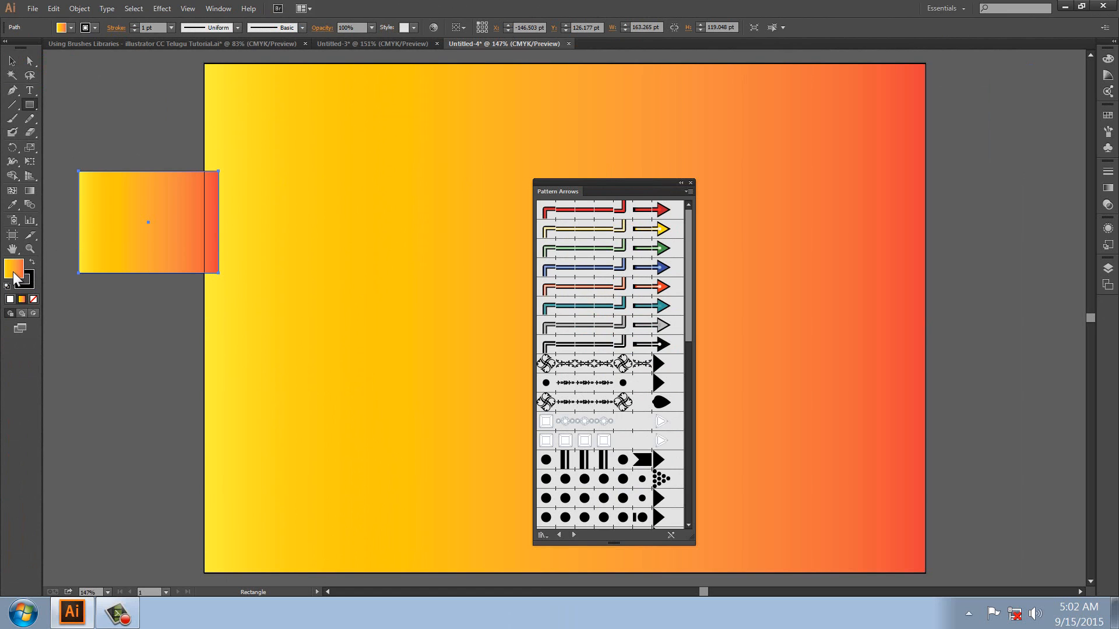
{"action": "left_click", "coordinate": [69, 29]}
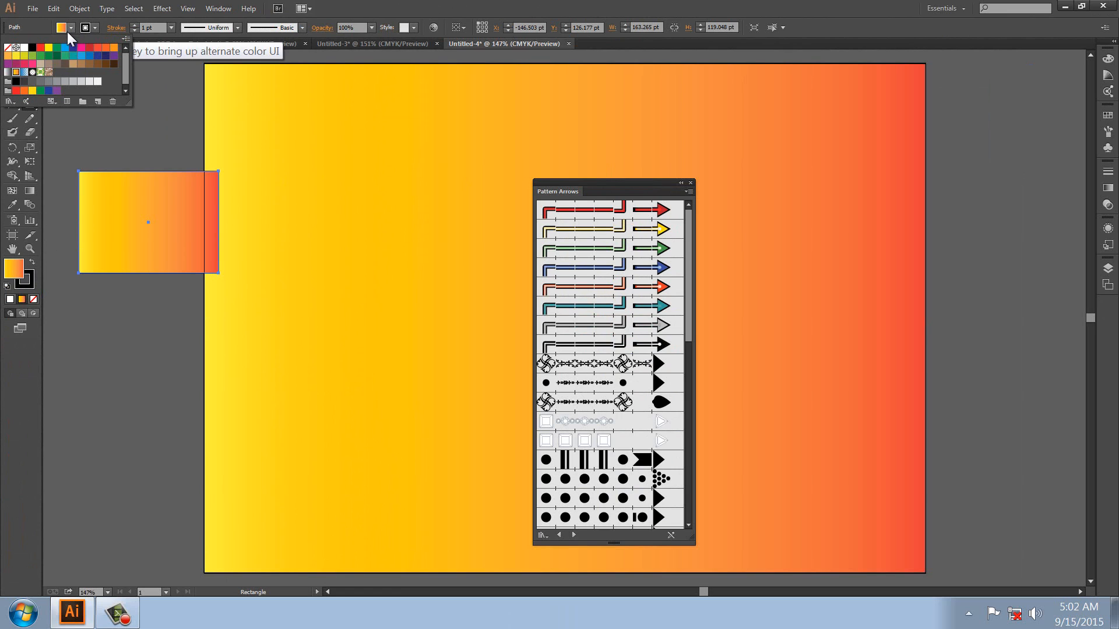
{"action": "left_click", "coordinate": [24, 48]}
{"action": "left_click", "coordinate": [150, 77]}
{"action": "left_click", "coordinate": [12, 63]}
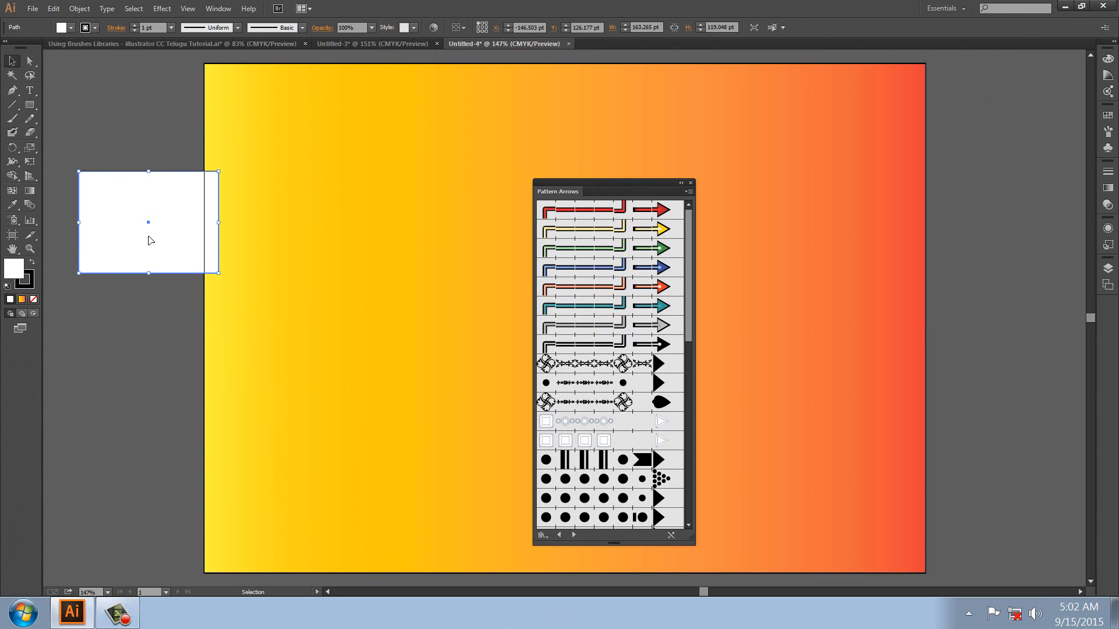
- Enlarge the white rectangle to about 604 × 426 pt in the middle of the artboard, moving the Pattern Arrows panel out of the way
{"action": "left_click_drag", "start_coordinate": [150, 235], "coordinate": [454, 247]}
{"action": "left_click_drag", "start_coordinate": [593, 191], "coordinate": [931, 180]}
{"action": "left_click_drag", "start_coordinate": [457, 267], "coordinate": [515, 277]}
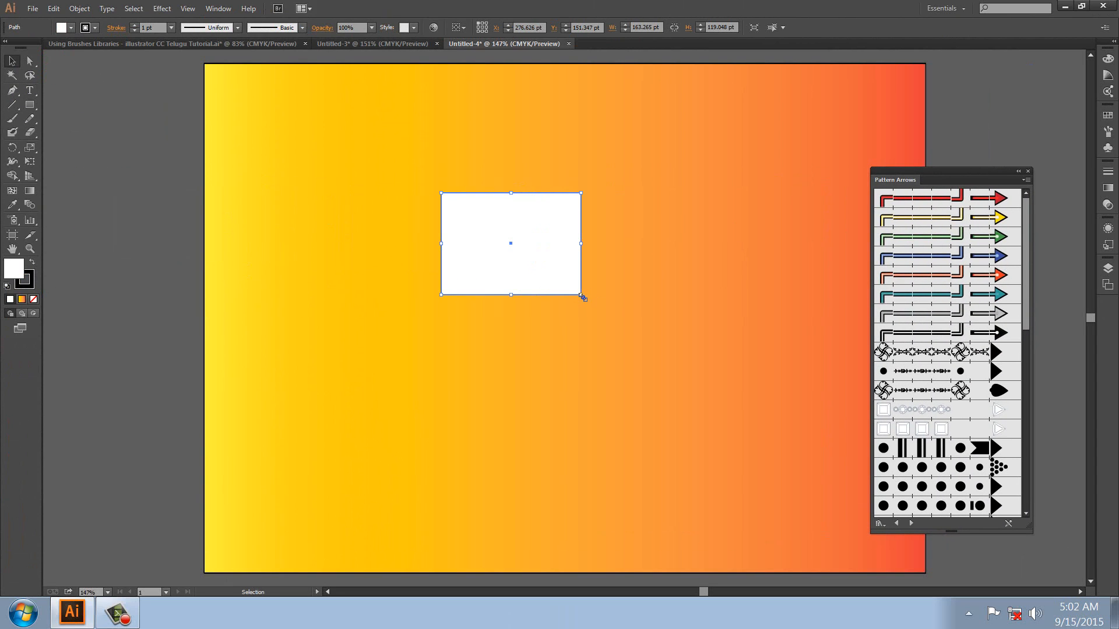
{"action": "left_click_drag", "start_coordinate": [581, 295], "coordinate": [844, 455]}
{"action": "left_click_drag", "start_coordinate": [703, 358], "coordinate": [603, 309]}
{"action": "left_click_drag", "start_coordinate": [744, 407], "coordinate": [719, 383]}
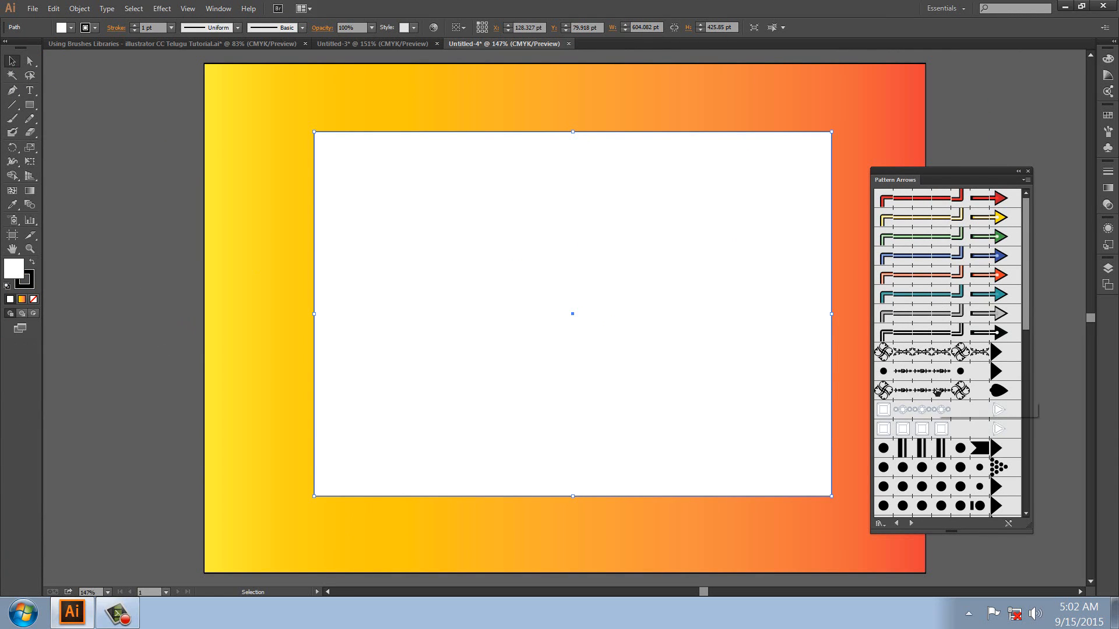
- Try a black dotted brush, the Diamond Arrow brush and the teal arrow brush on the white rectangle's outline
{"action": "left_click", "coordinate": [937, 392]}
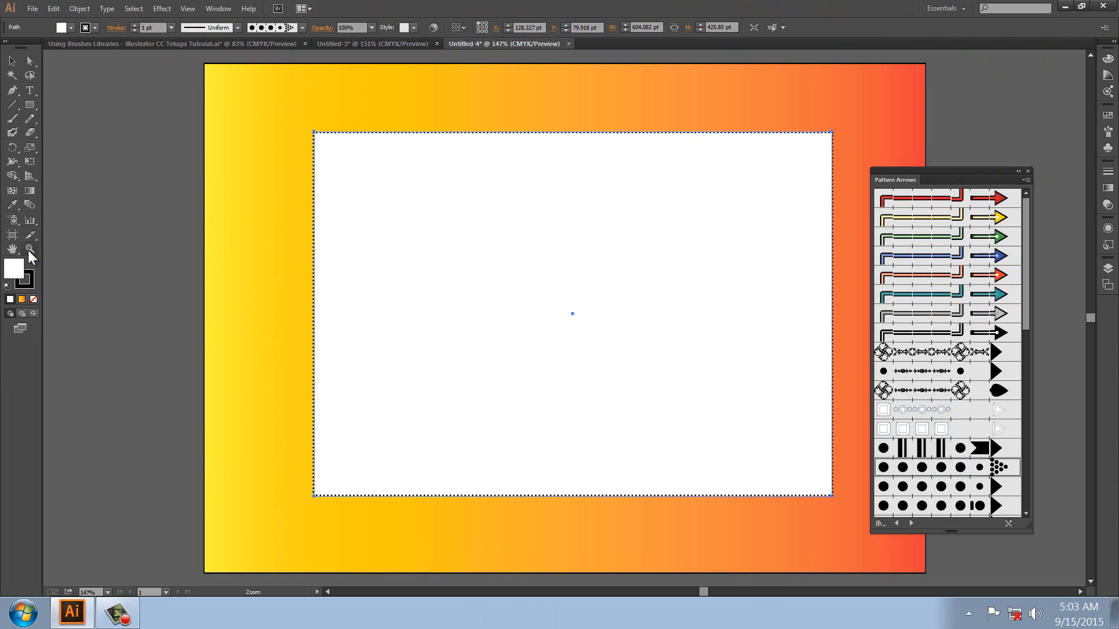
{"action": "left_click", "coordinate": [30, 251]}
{"action": "left_click_drag", "start_coordinate": [292, 116], "coordinate": [397, 175]}
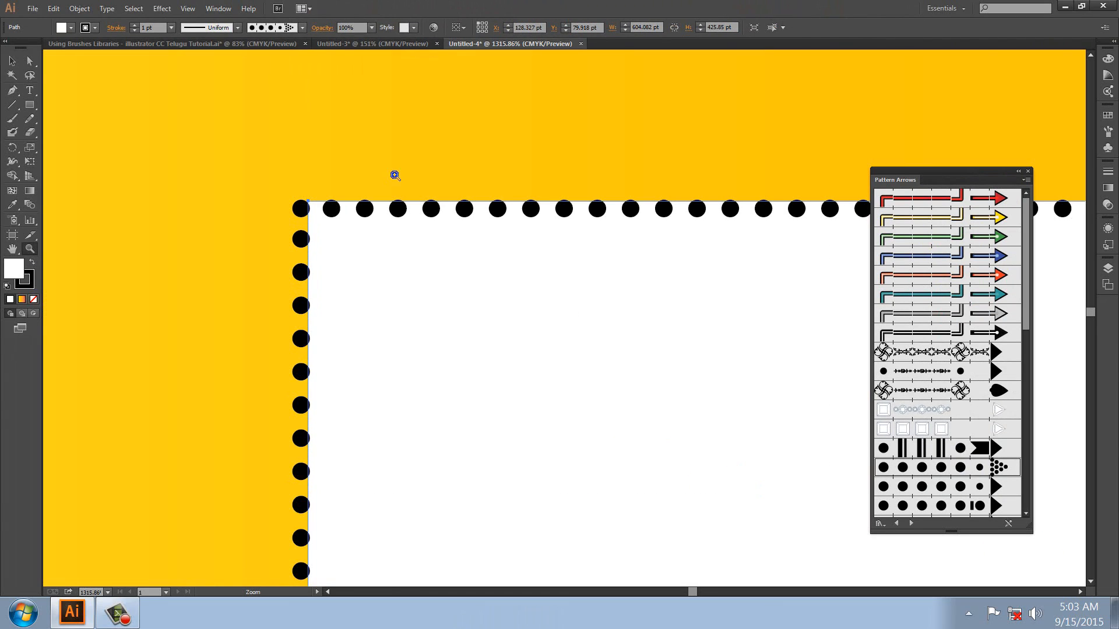
{"action": "left_click", "coordinate": [940, 412]}
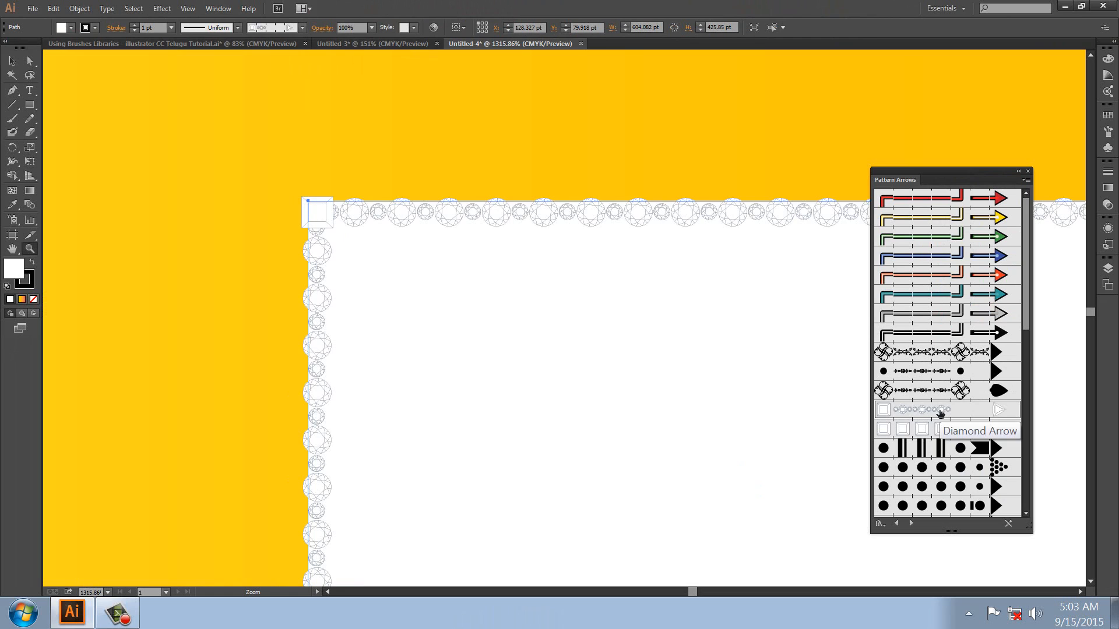
{"action": "left_click", "coordinate": [959, 320]}
{"action": "left_click", "coordinate": [948, 298]}
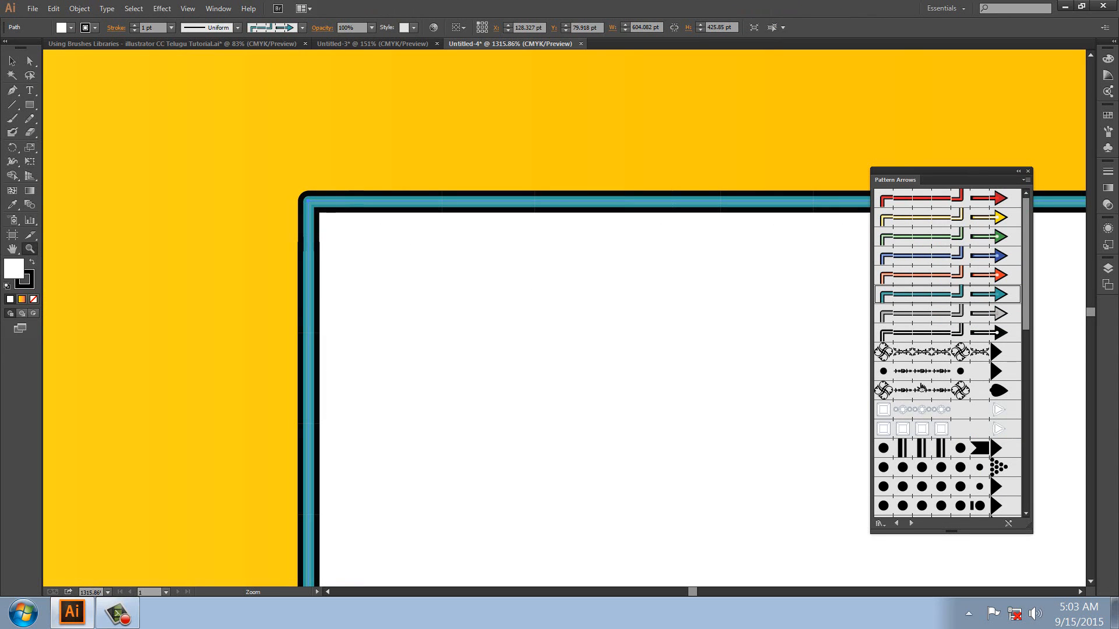
- Try Diamond Arrow Squares, a black dotted brush, Diamond Arrow Brush and a fork-ended black line brush on the white rectangle's outline
{"action": "left_click", "coordinate": [920, 410]}
{"action": "left_click", "coordinate": [920, 430]}
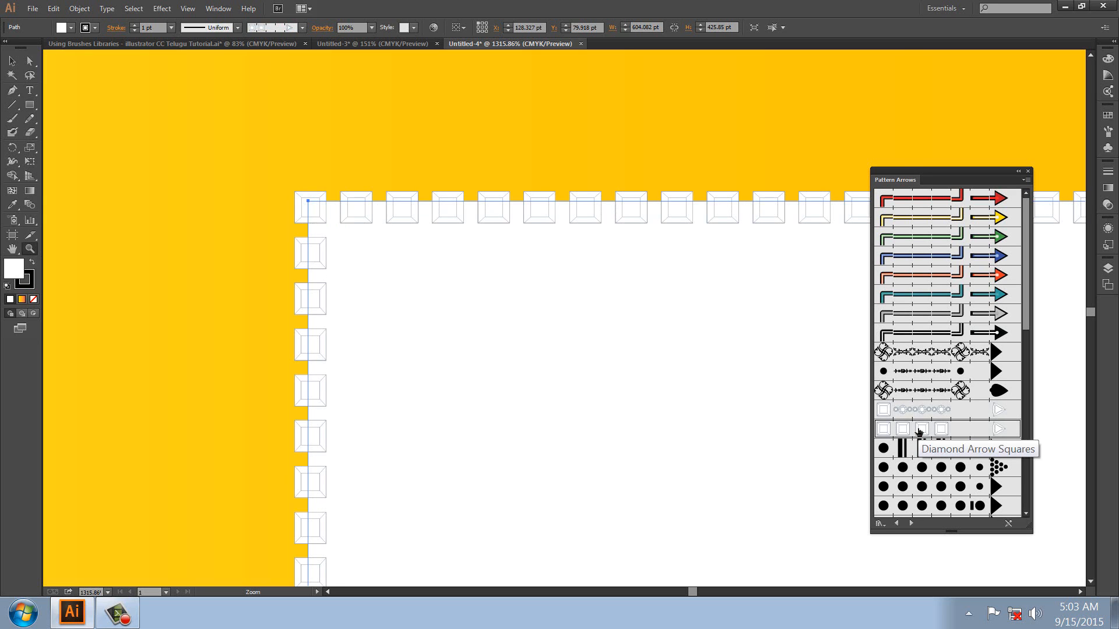
{"action": "left_click", "coordinate": [946, 503]}
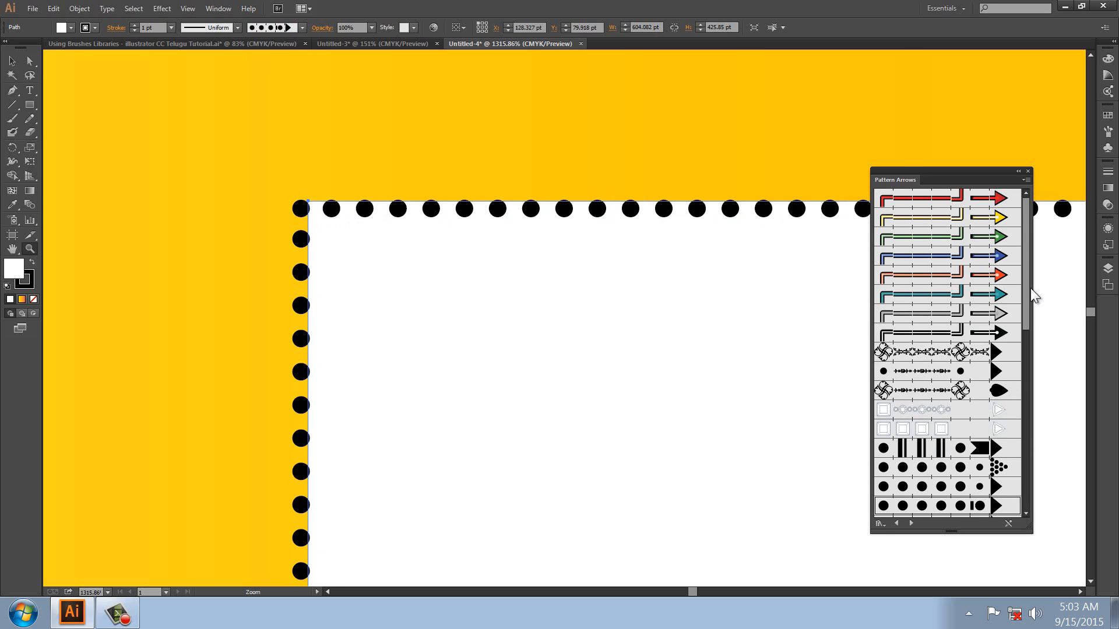
{"action": "left_click_drag", "start_coordinate": [1026, 292], "coordinate": [1039, 454]}
{"action": "left_click", "coordinate": [930, 329]}
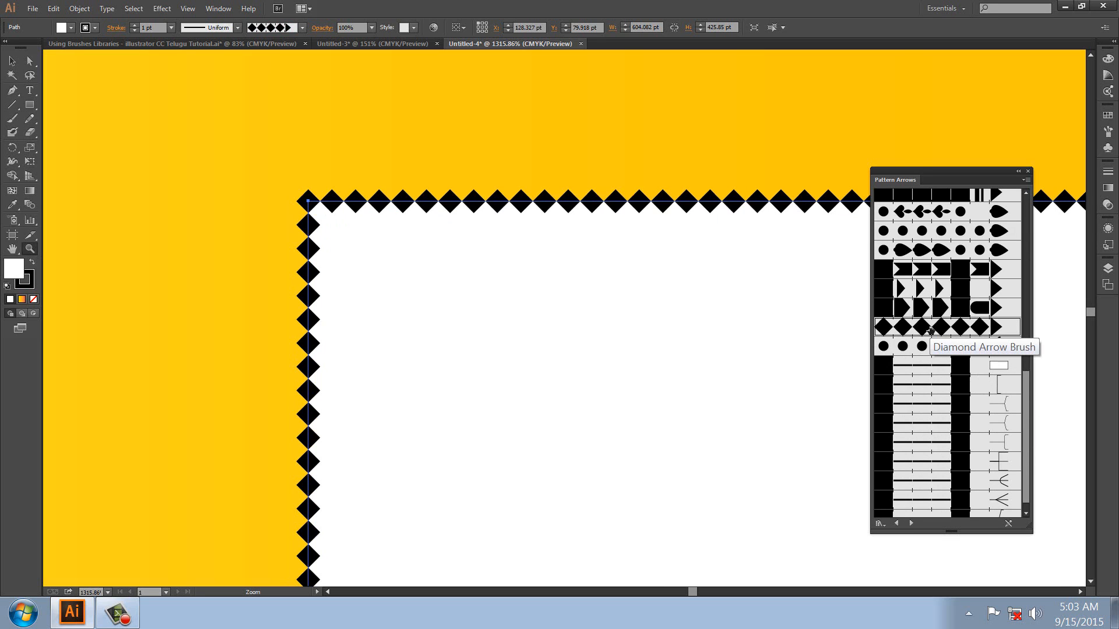
{"action": "left_click", "coordinate": [1000, 481]}
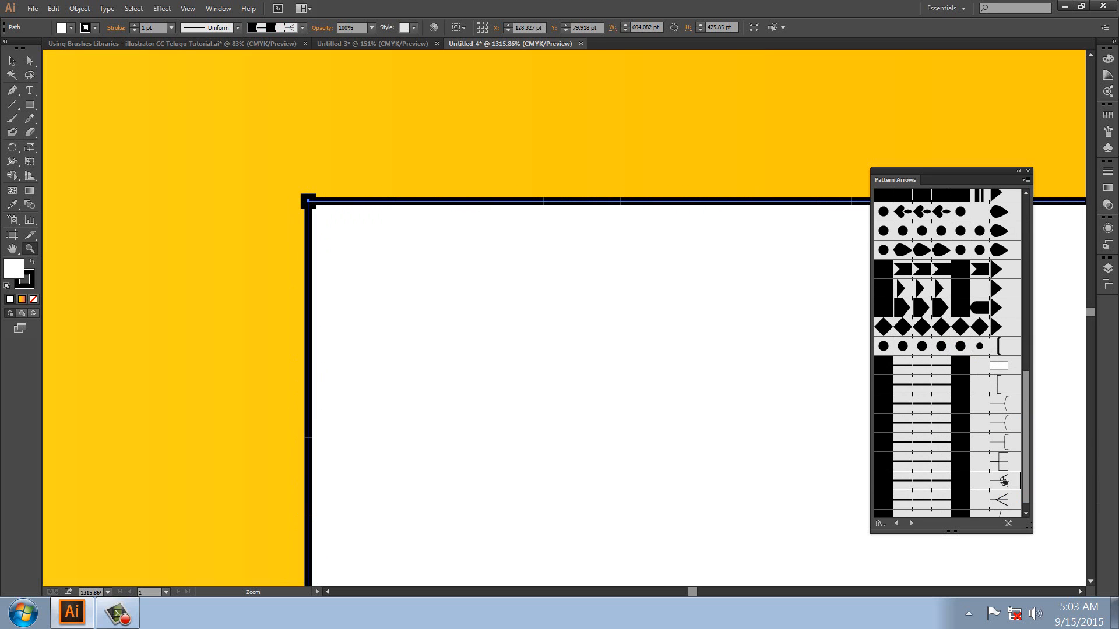
- Delete the white rectangle and the gradient background rectangle to clear the artboard
{"action": "left_click", "coordinate": [12, 61]}
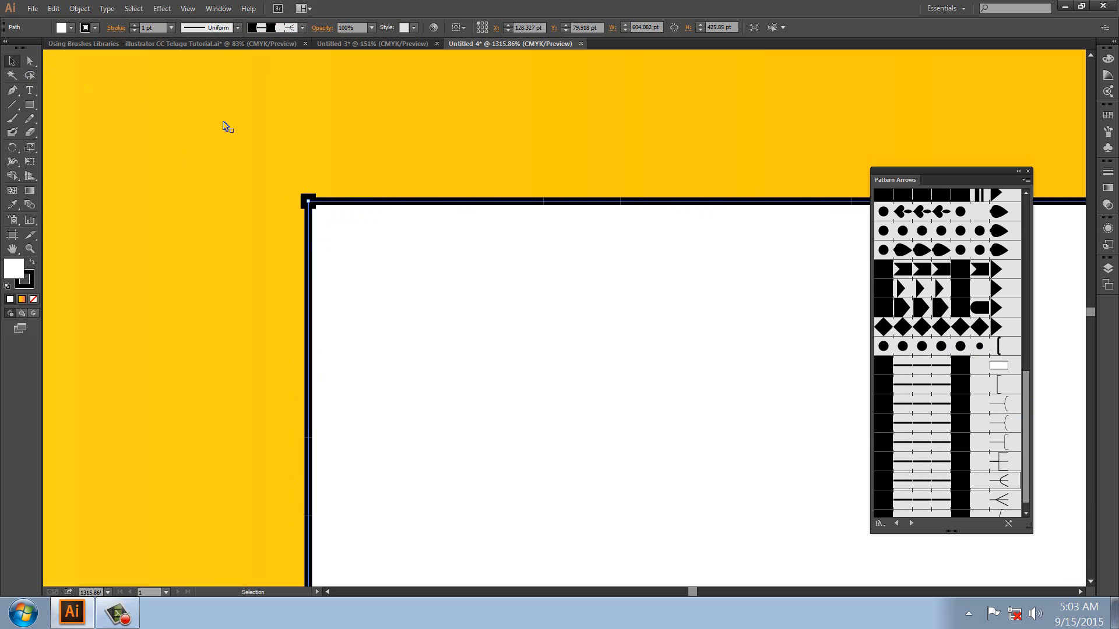
{"action": "key", "text": "ctrl+minus"}
{"action": "key", "text": "ctrl+minus"}
{"action": "key", "text": "ctrl+minus"}
{"action": "key", "text": "ctrl+minus"}
{"action": "key", "text": "ctrl+minus"}
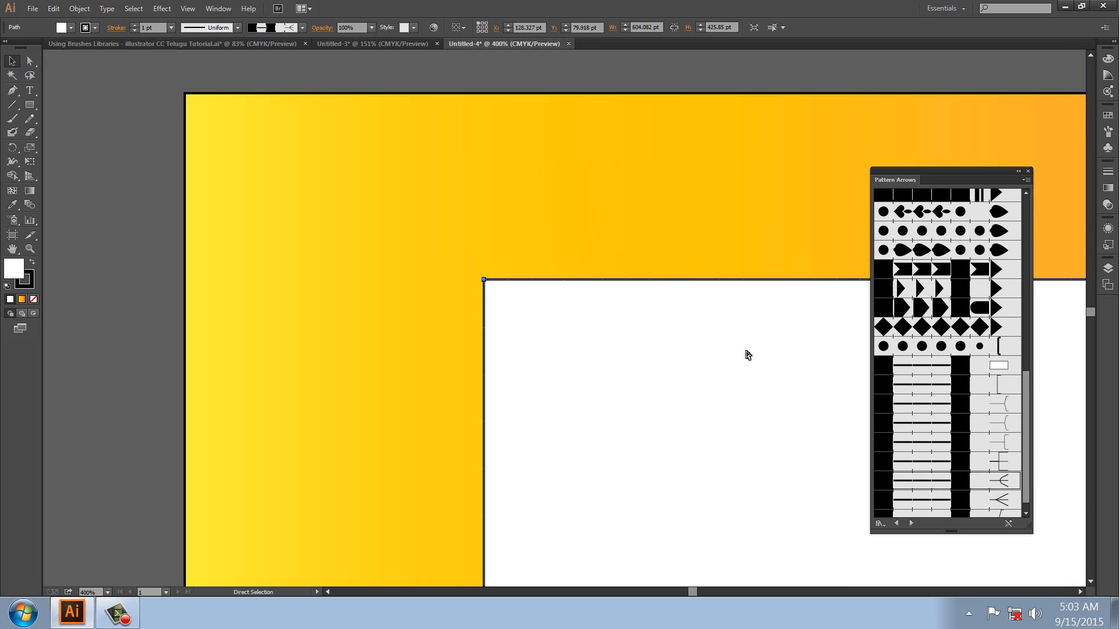
{"action": "key", "text": "Delete"}
{"action": "left_click_drag", "start_coordinate": [482, 280], "coordinate": [505, 215]}
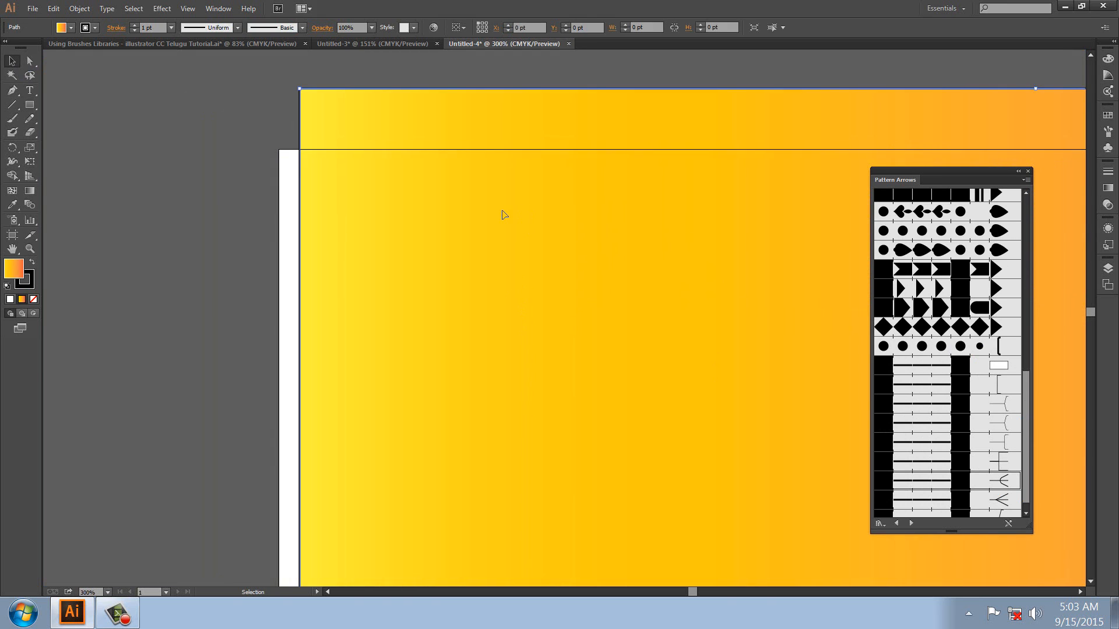
{"action": "key", "text": "Delete"}
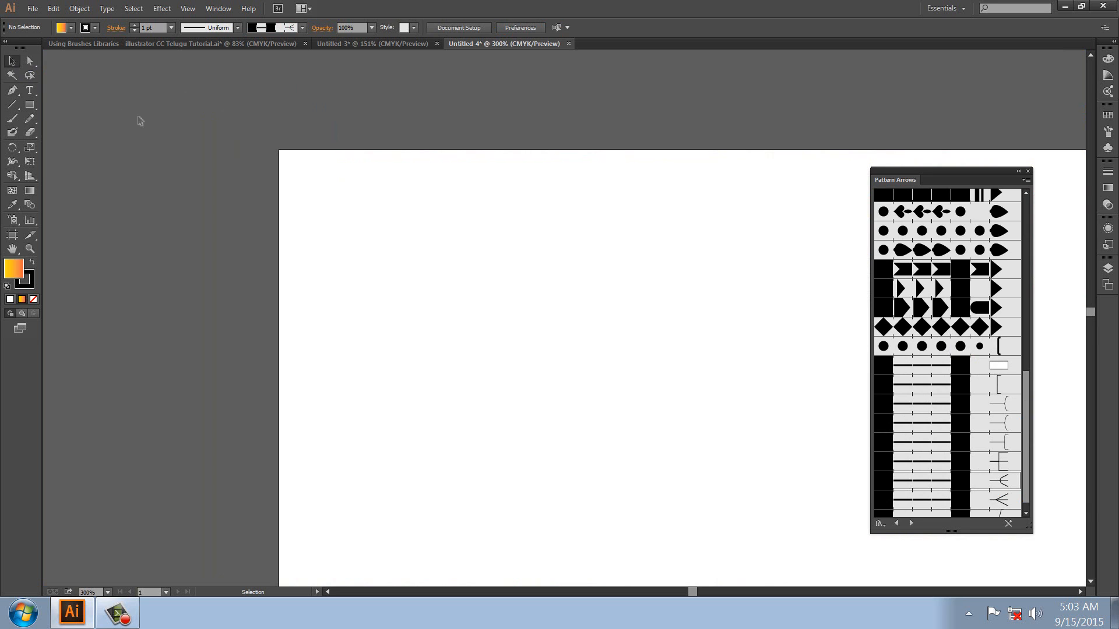
- Draw an open S-shaped curve with three anchor points using the Pen tool and remove its fill
{"action": "left_click", "coordinate": [12, 90]}
{"action": "left_click", "coordinate": [354, 453]}
{"action": "left_click_drag", "start_coordinate": [466, 362], "coordinate": [564, 375]}
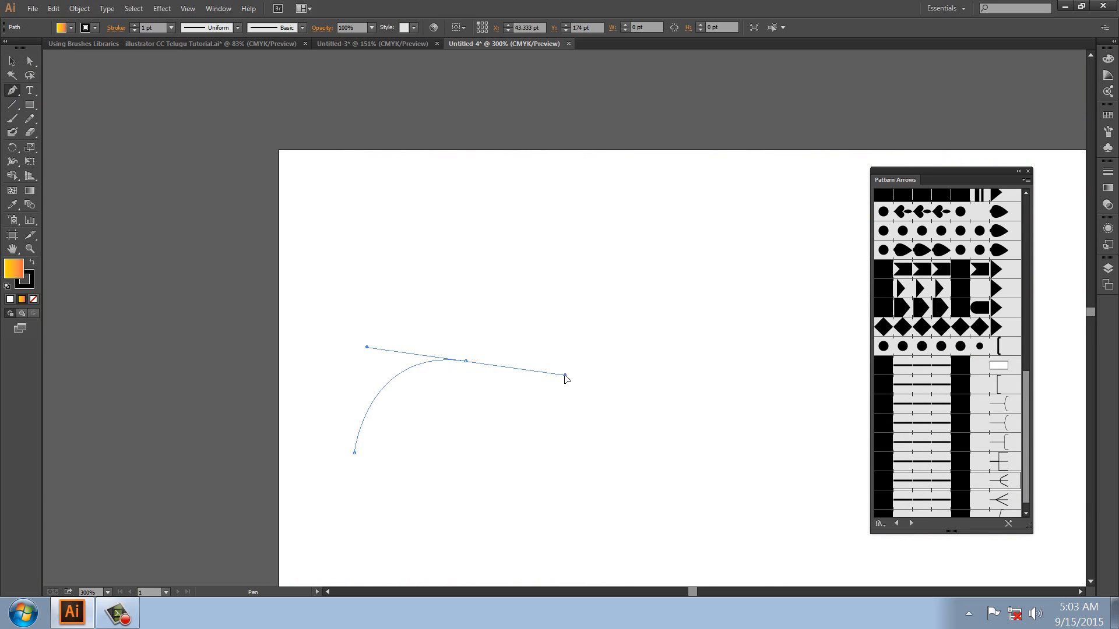
{"action": "left_click_drag", "start_coordinate": [651, 317], "coordinate": [683, 270]}
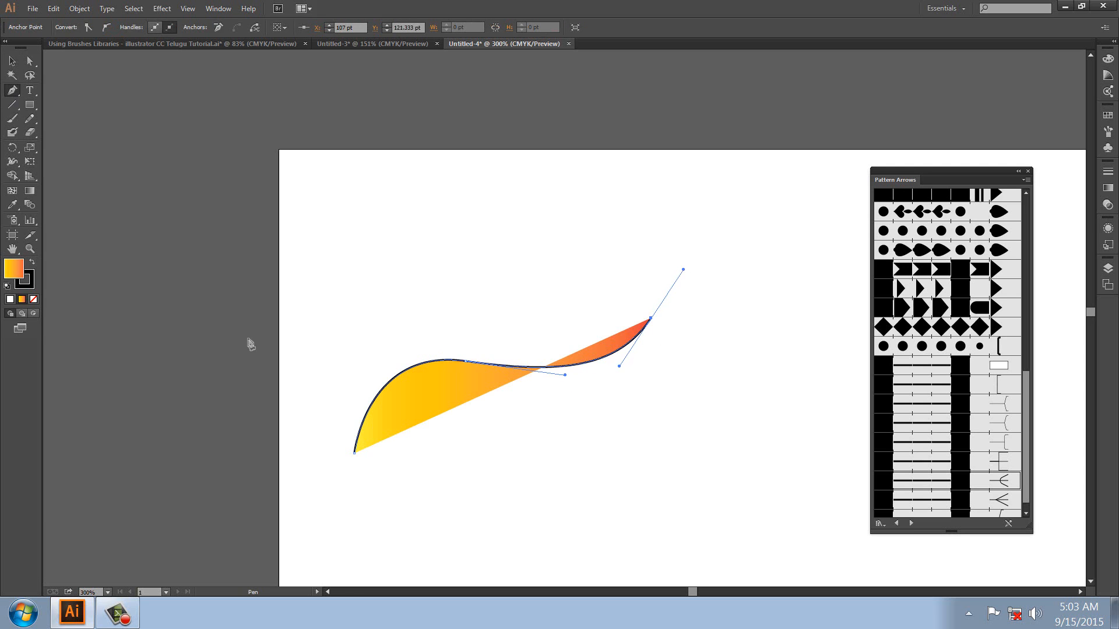
{"action": "left_click", "coordinate": [34, 299]}
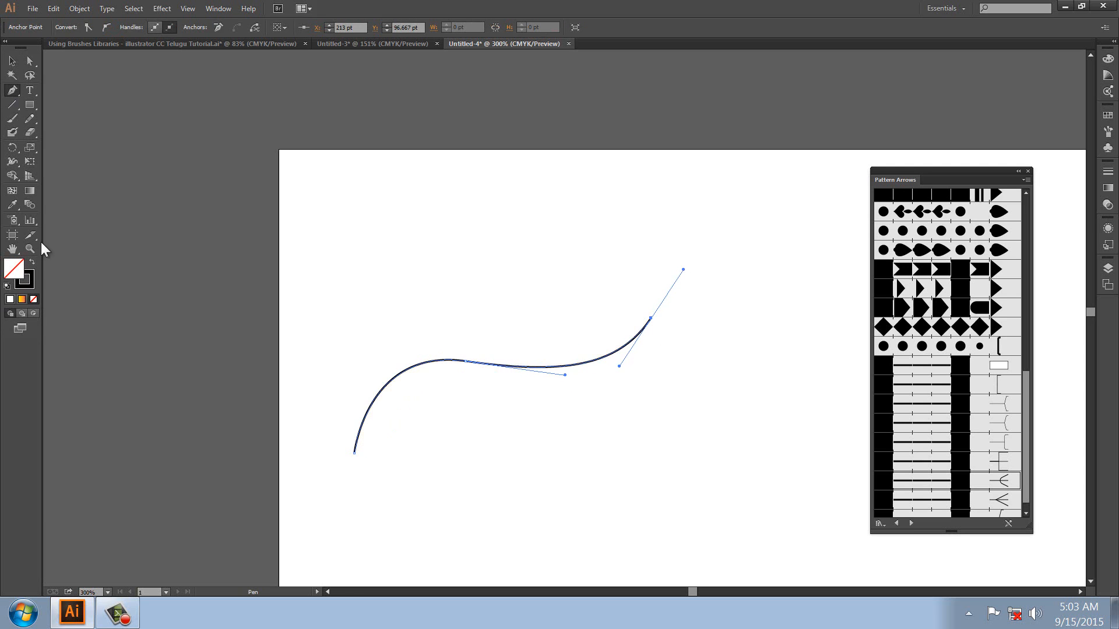
- Apply the dotted pattern brush with the bracket-shaped end to the S-curve and deselect it
{"action": "left_click", "coordinate": [12, 61]}
{"action": "left_click", "coordinate": [927, 348]}
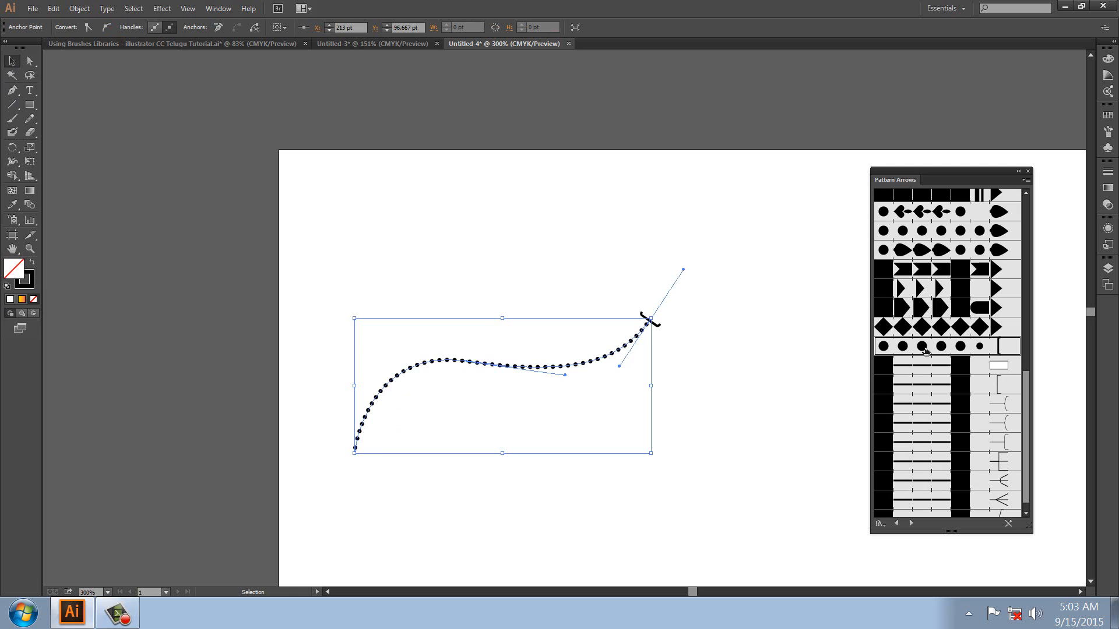
{"action": "left_click", "coordinate": [797, 344]}
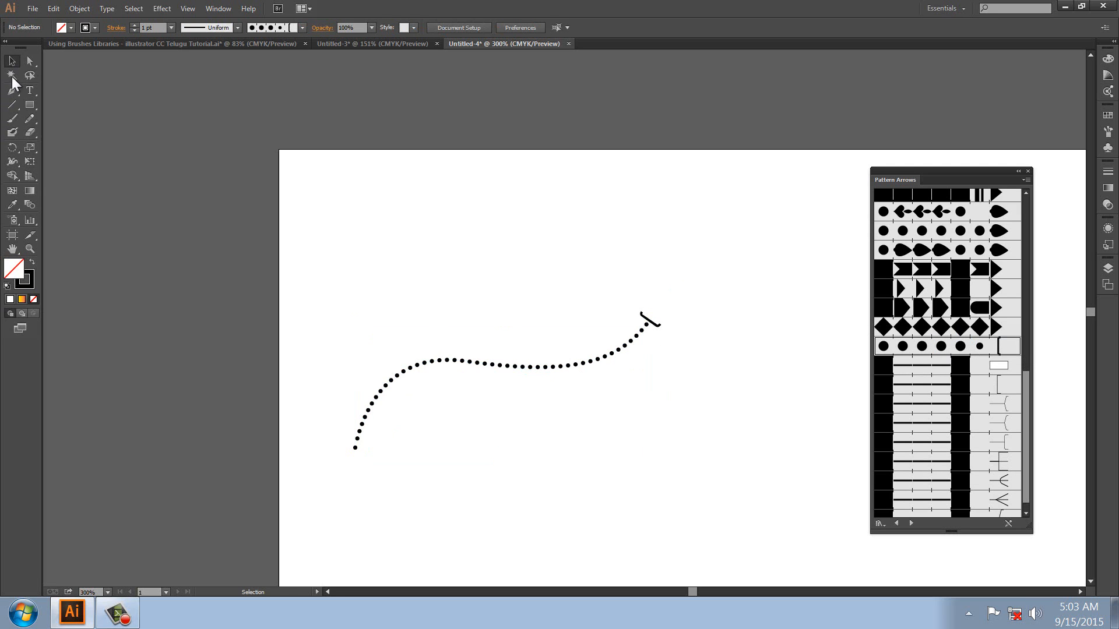
- Shift the S-curve slightly, apply the teardrop-segment pattern brush to it, and inspect the brushed stroke up close
{"action": "left_click", "coordinate": [644, 332]}
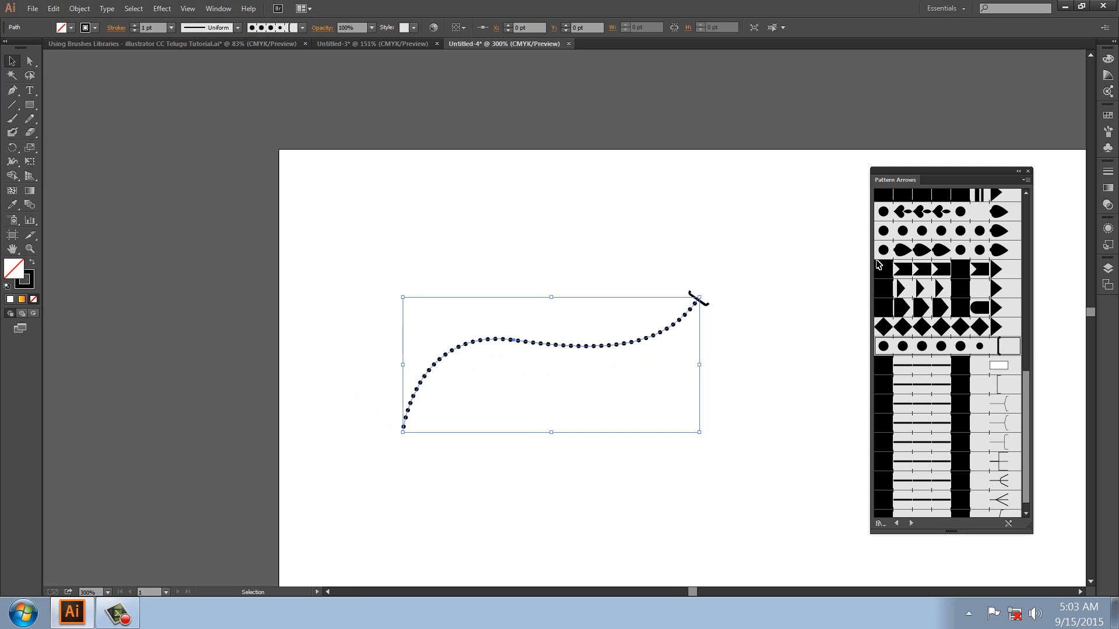
{"action": "left_click", "coordinate": [933, 250]}
{"action": "key", "text": "z"}
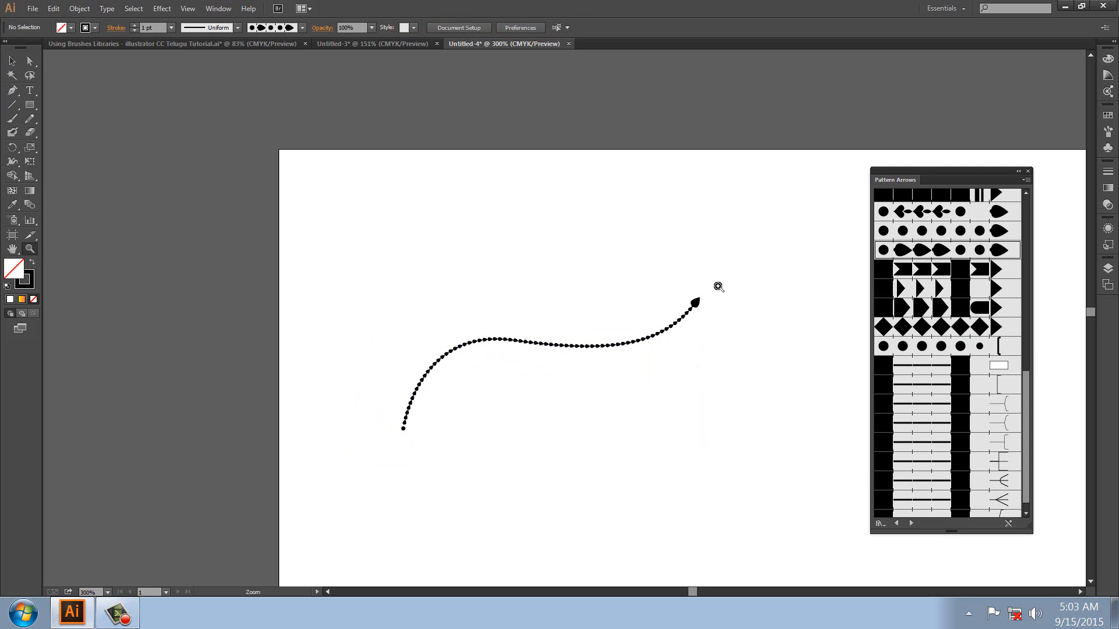
{"action": "left_click_drag", "start_coordinate": [719, 285], "coordinate": [497, 377]}
{"action": "left_click_drag", "start_coordinate": [728, 349], "coordinate": [467, 376]}
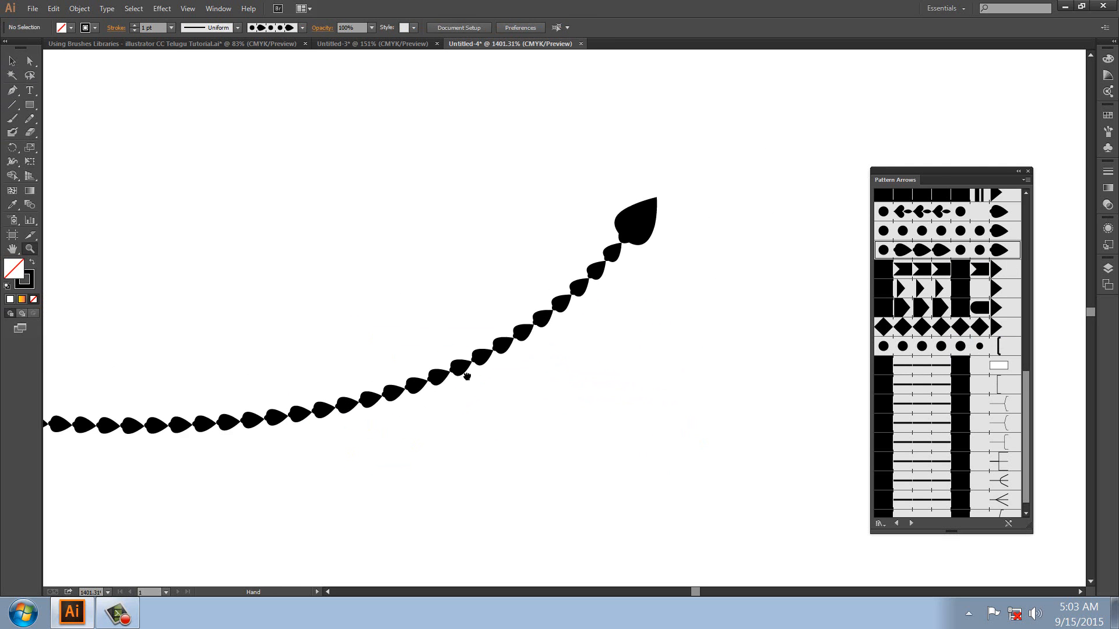
{"action": "left_click_drag", "start_coordinate": [562, 375], "coordinate": [749, 335]}
{"action": "left_click_drag", "start_coordinate": [394, 375], "coordinate": [591, 308]}
{"action": "left_click_drag", "start_coordinate": [391, 324], "coordinate": [528, 307]}
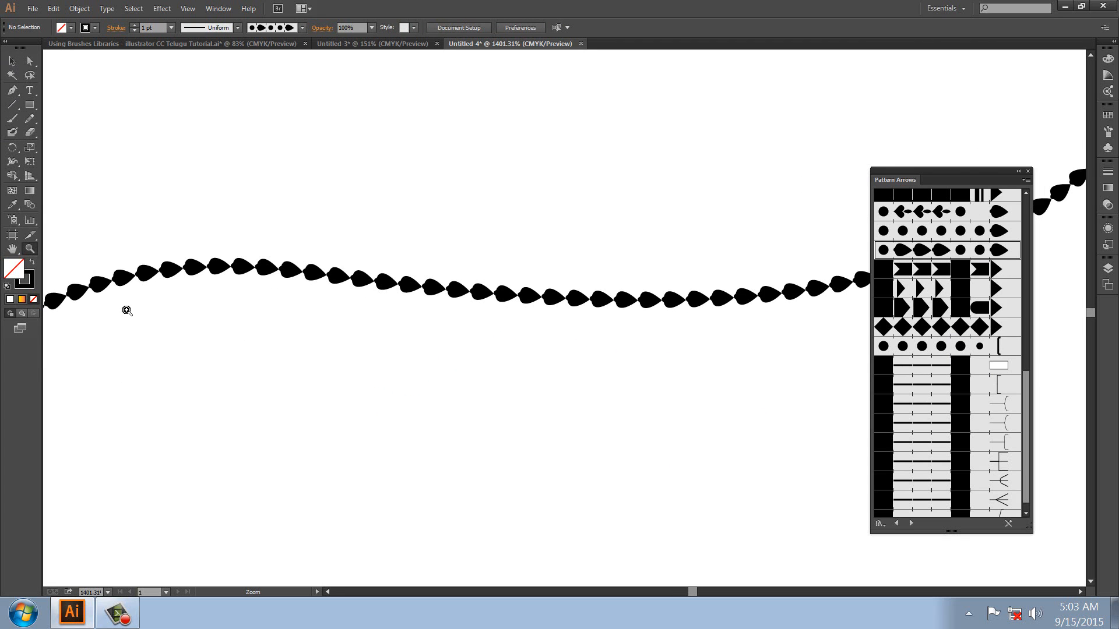
- Add point text reading "DV" below the curve and delete the brushed S-curve
{"action": "left_click", "coordinate": [13, 248]}
{"action": "left_click", "coordinate": [30, 90]}
{"action": "left_click", "coordinate": [315, 498]}
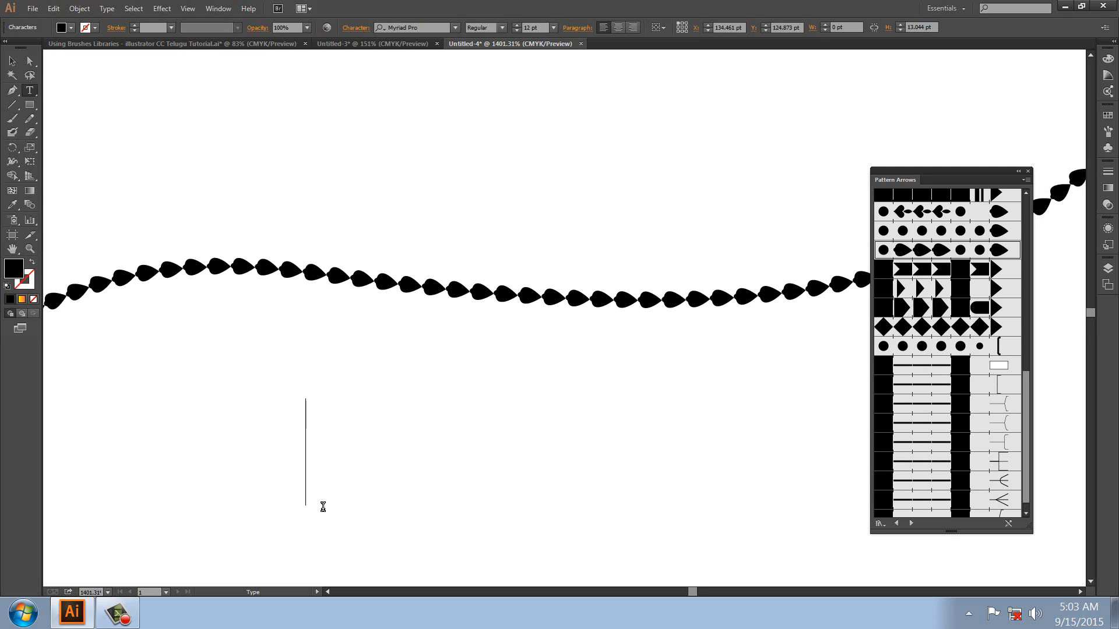
{"action": "type", "text": "DV"}
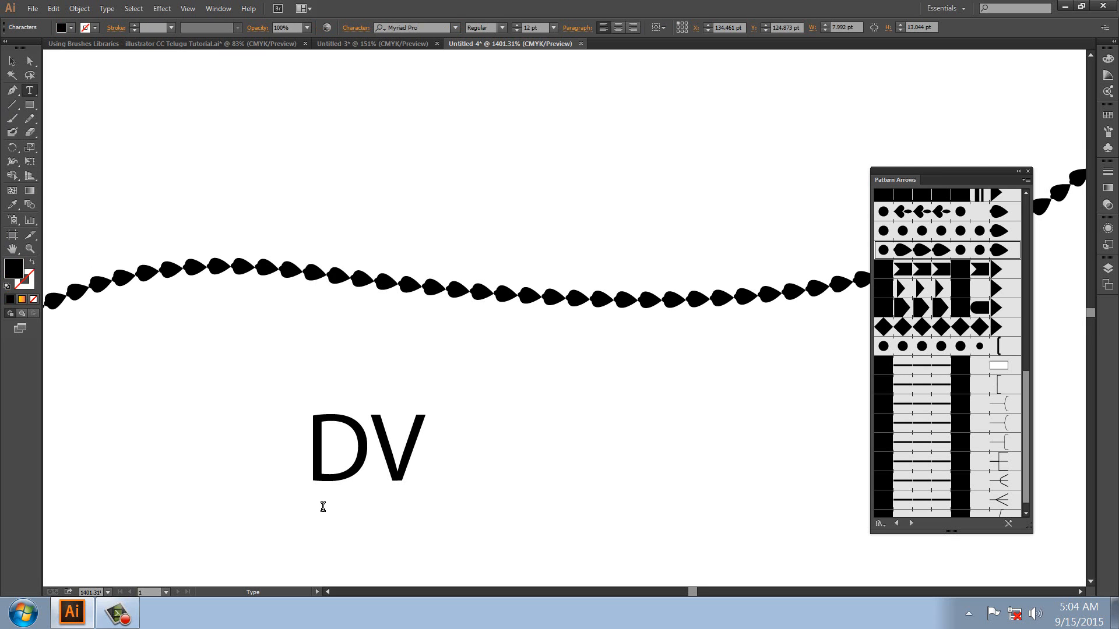
{"action": "key", "text": "Escape"}
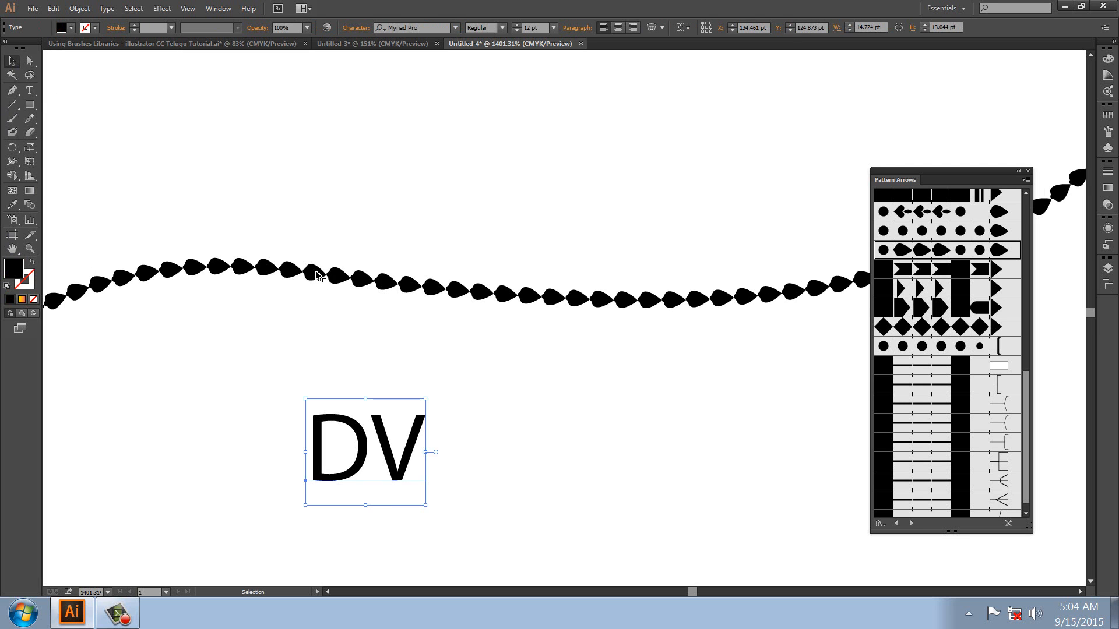
{"action": "left_click_drag", "start_coordinate": [316, 272], "coordinate": [332, 233]}
{"action": "key", "text": "Delete"}
- Scale the DV text up to about 65 pt and set its font style to Black
{"action": "left_click_drag", "start_coordinate": [313, 392], "coordinate": [408, 457]}
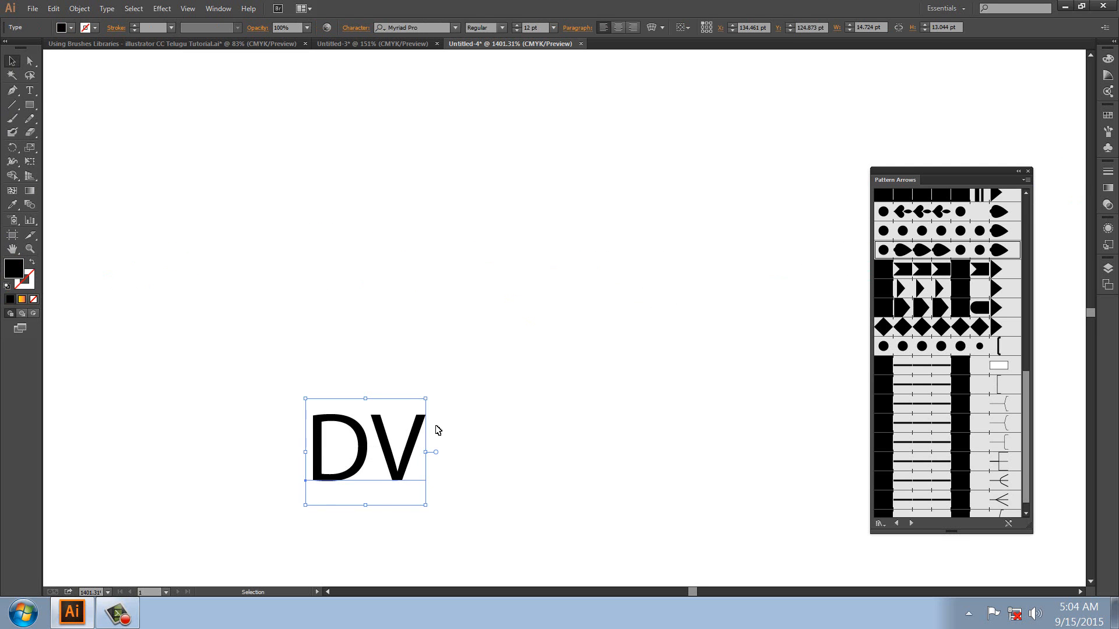
{"action": "left_click_drag", "start_coordinate": [426, 399], "coordinate": [906, 45]}
{"action": "left_click_drag", "start_coordinate": [636, 265], "coordinate": [557, 180]}
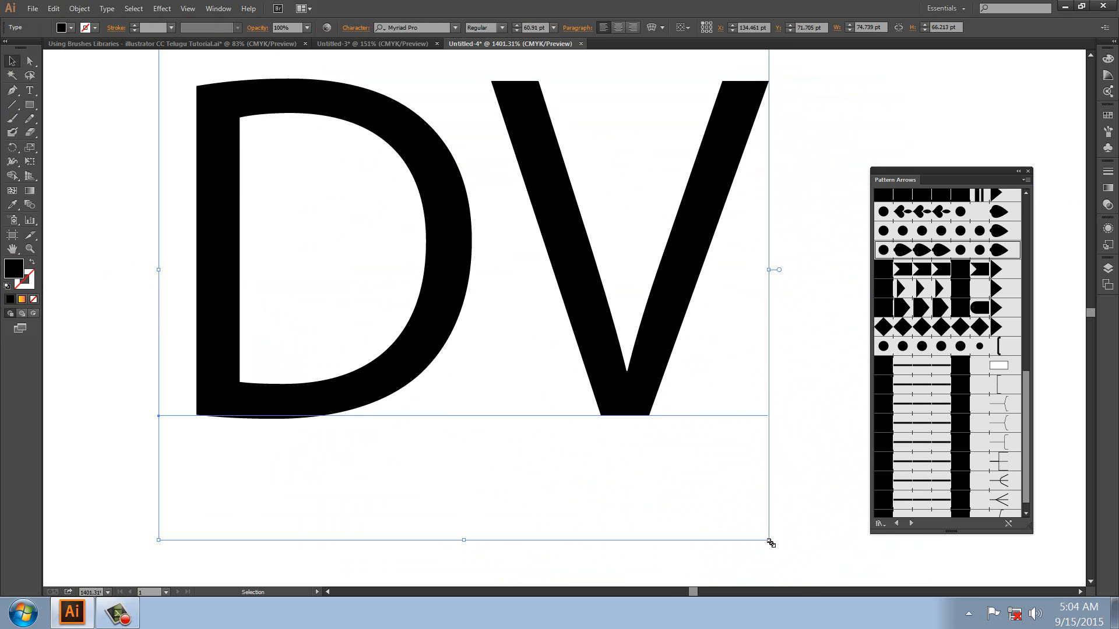
{"action": "left_click_drag", "start_coordinate": [770, 542], "coordinate": [814, 579]}
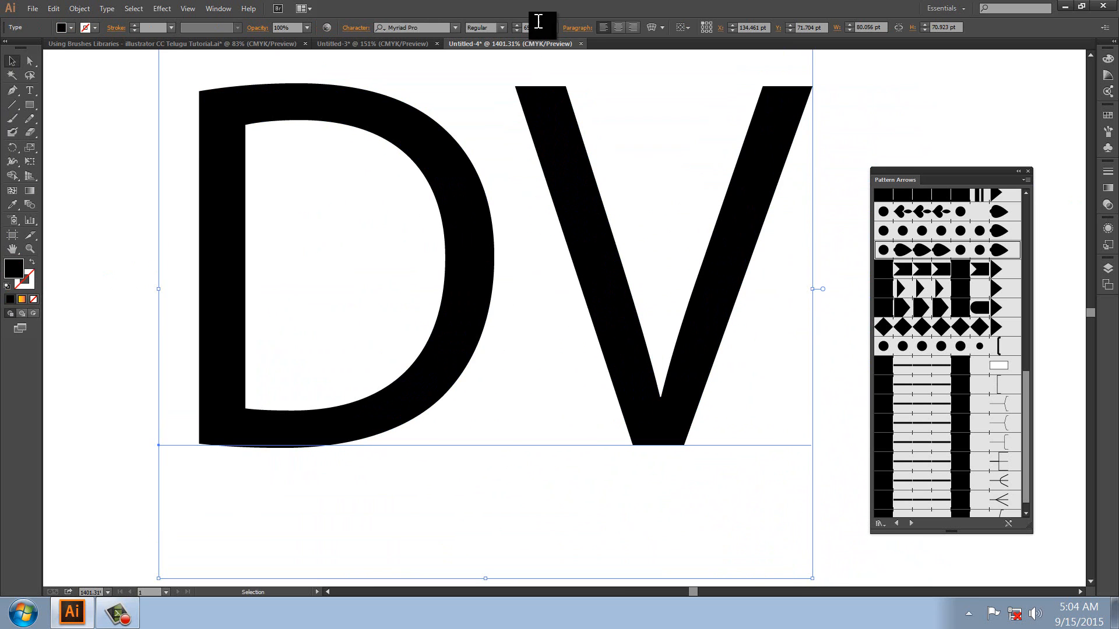
{"action": "left_click", "coordinate": [502, 27]}
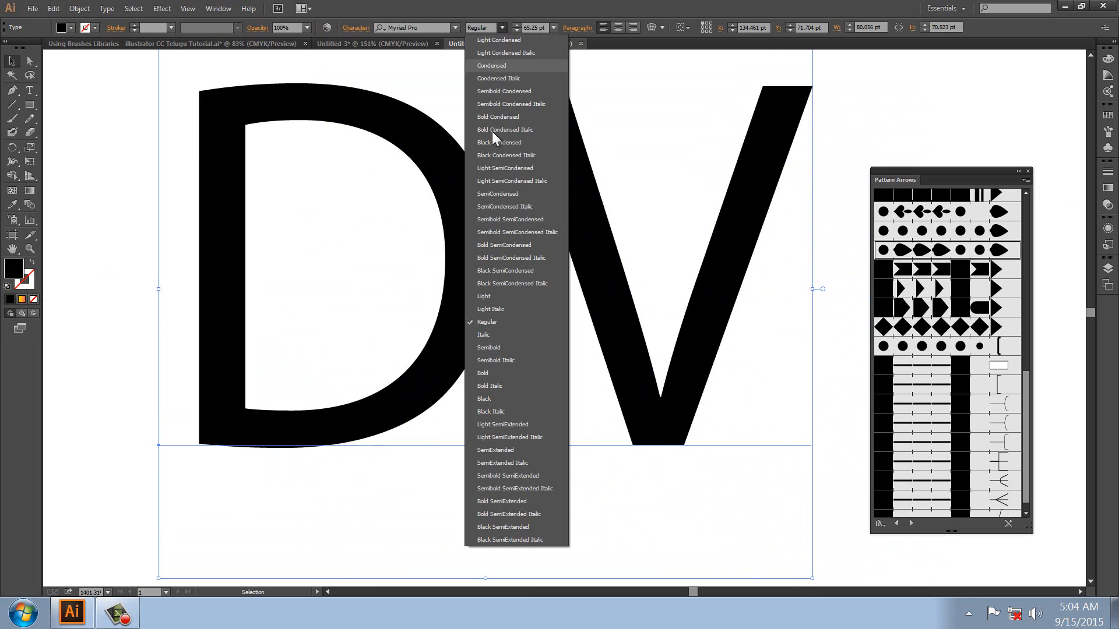
{"action": "left_click", "coordinate": [506, 400]}
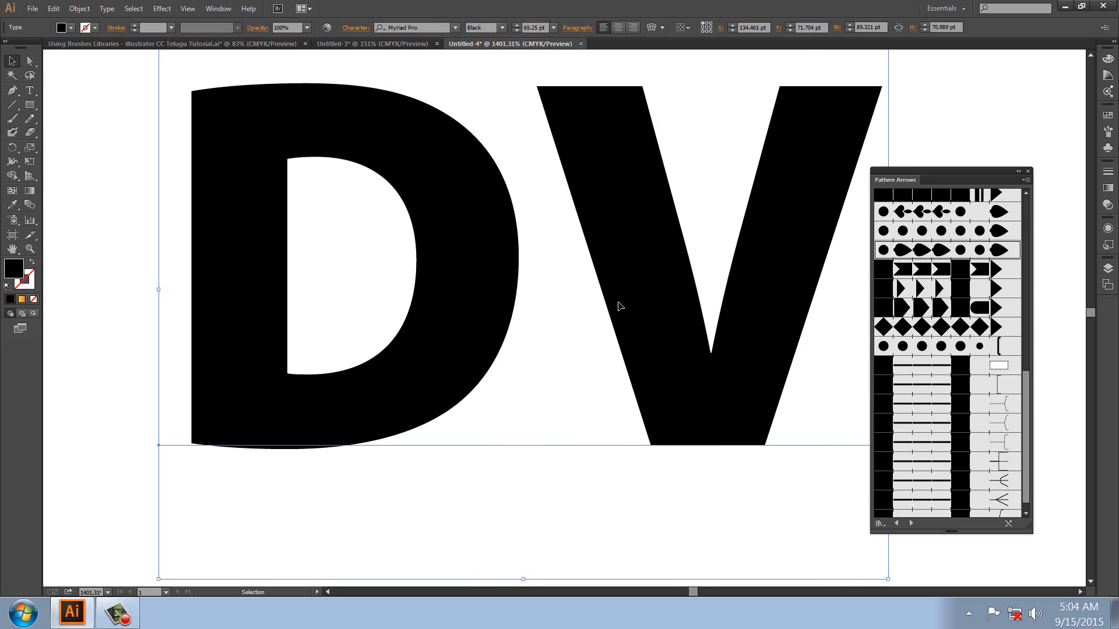
- Swap the DV text's fill and stroke, and expand it with Object and Fill enabled
{"action": "left_click", "coordinate": [33, 262]}
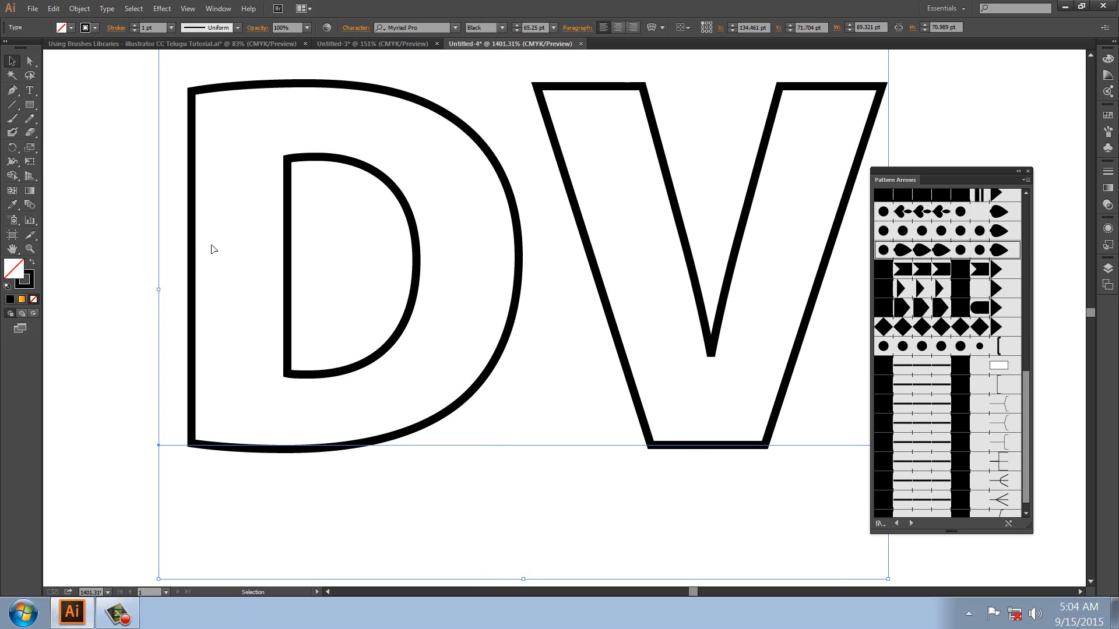
{"action": "left_click", "coordinate": [79, 9]}
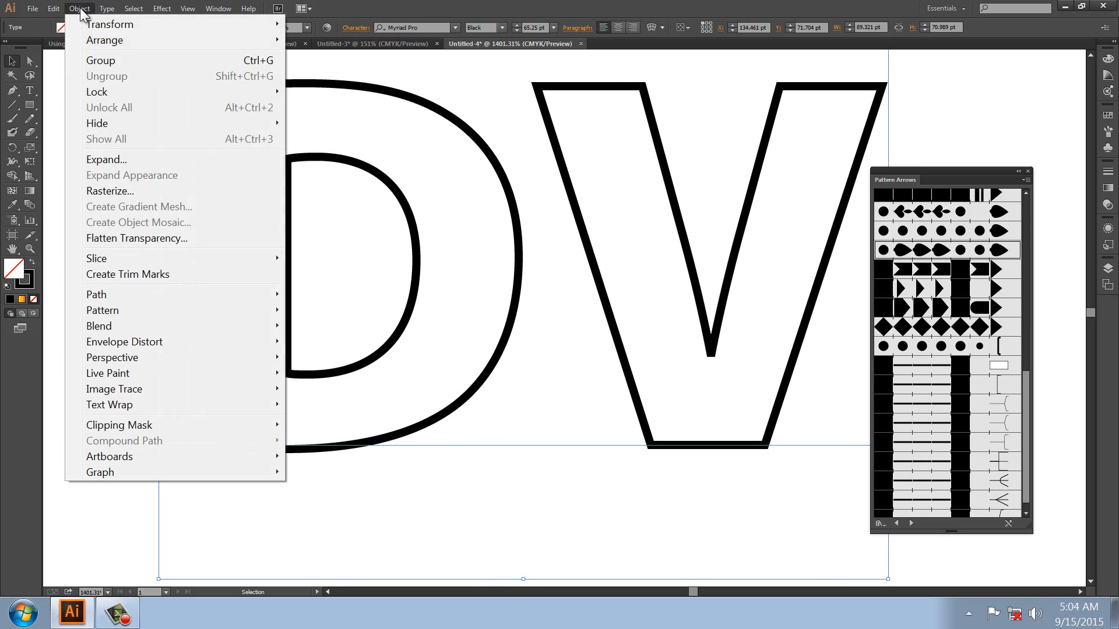
{"action": "left_click", "coordinate": [100, 161]}
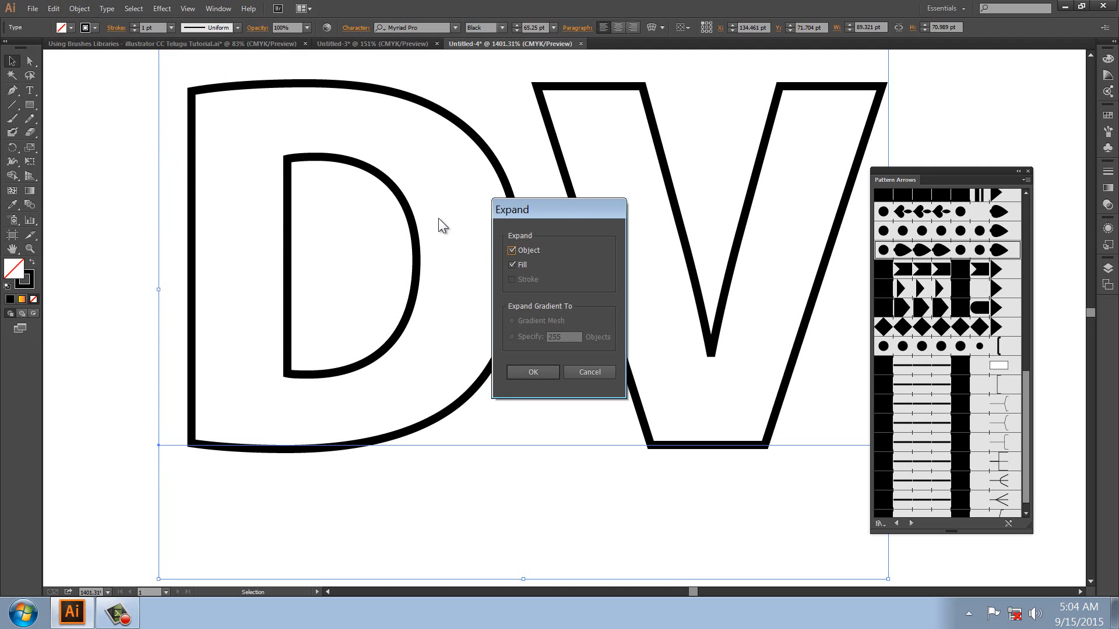
{"action": "left_click", "coordinate": [540, 376]}
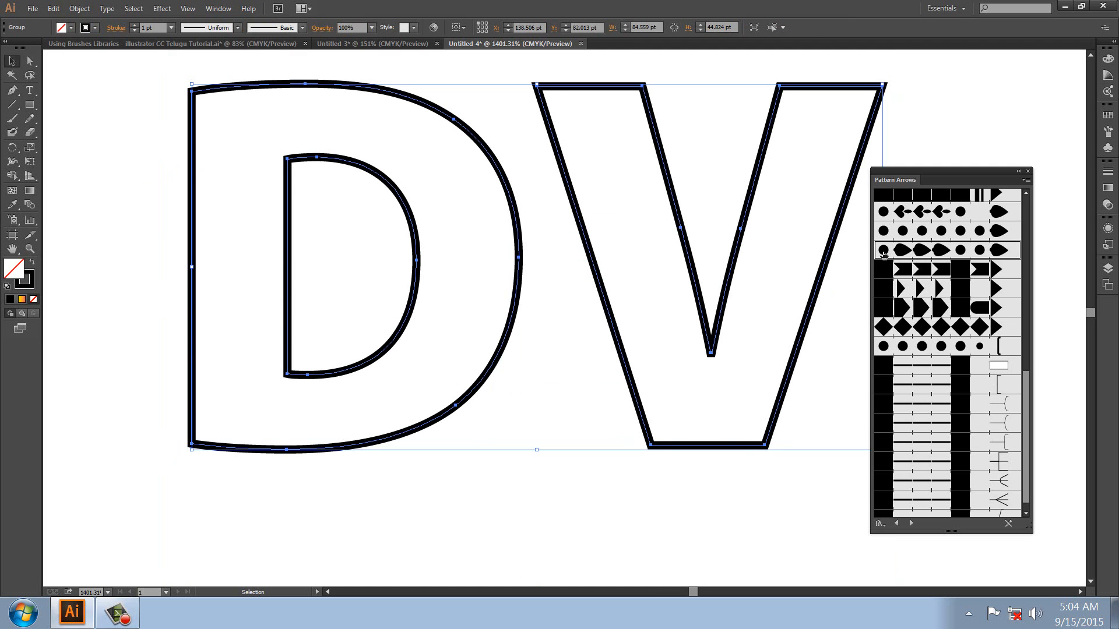
- Try the round-dot arrow brush on the expanded DV outlines, and apply Arrow Brush Floral instead
{"action": "left_click", "coordinate": [883, 251]}
{"action": "left_click", "coordinate": [890, 232]}
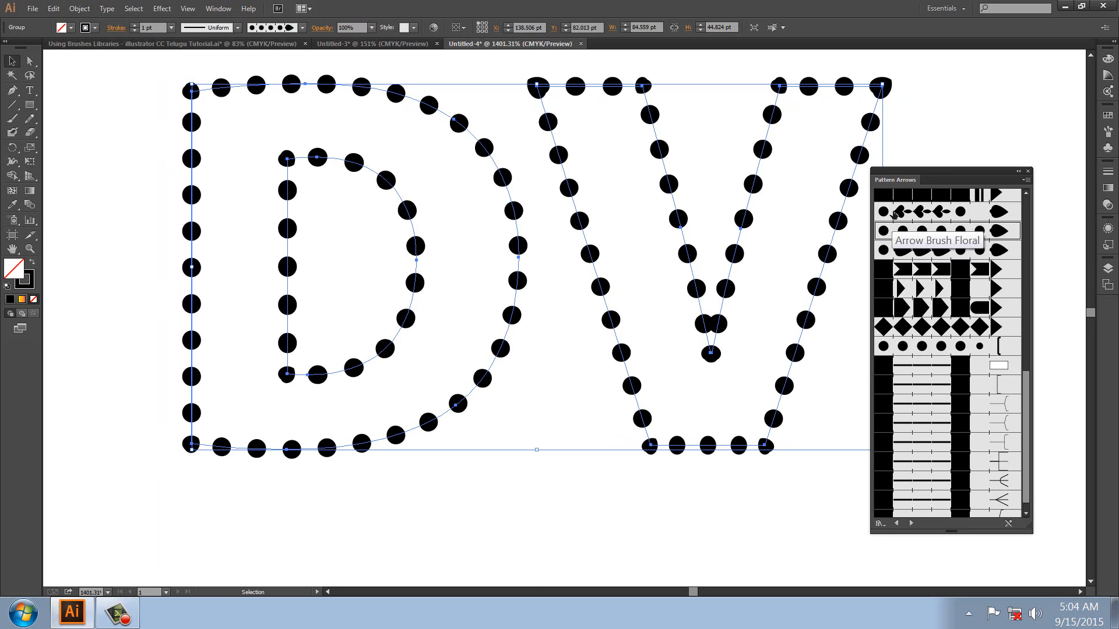
{"action": "left_click", "coordinate": [894, 213]}
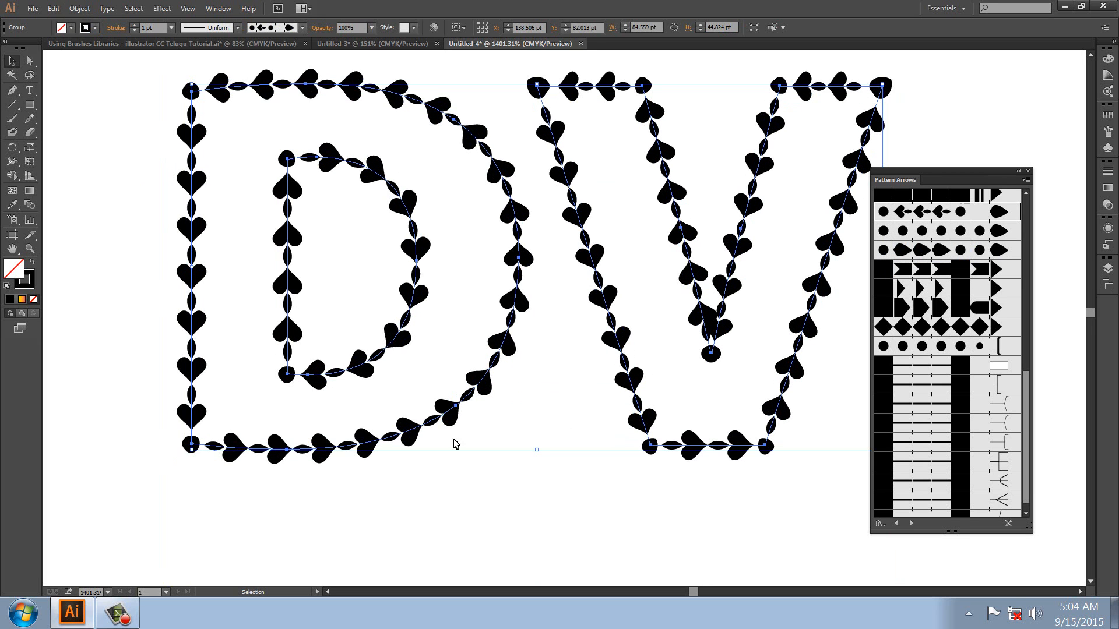
- Fill the DV letters with dark grey #4F4A4A
{"action": "double_click", "coordinate": [14, 272]}
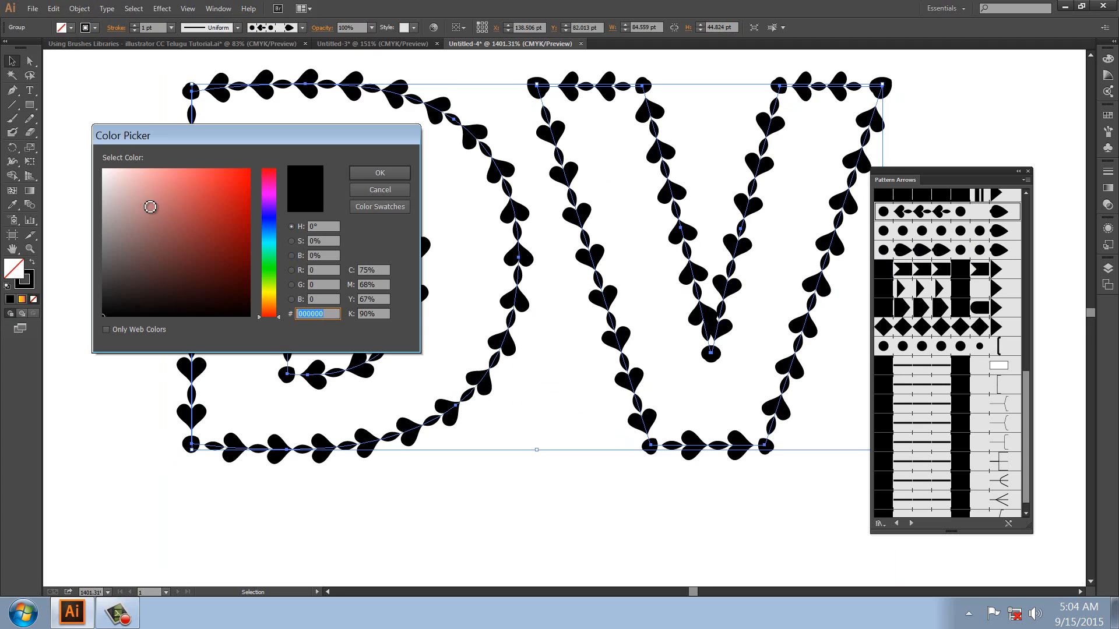
{"action": "left_click_drag", "start_coordinate": [133, 214], "coordinate": [113, 277]}
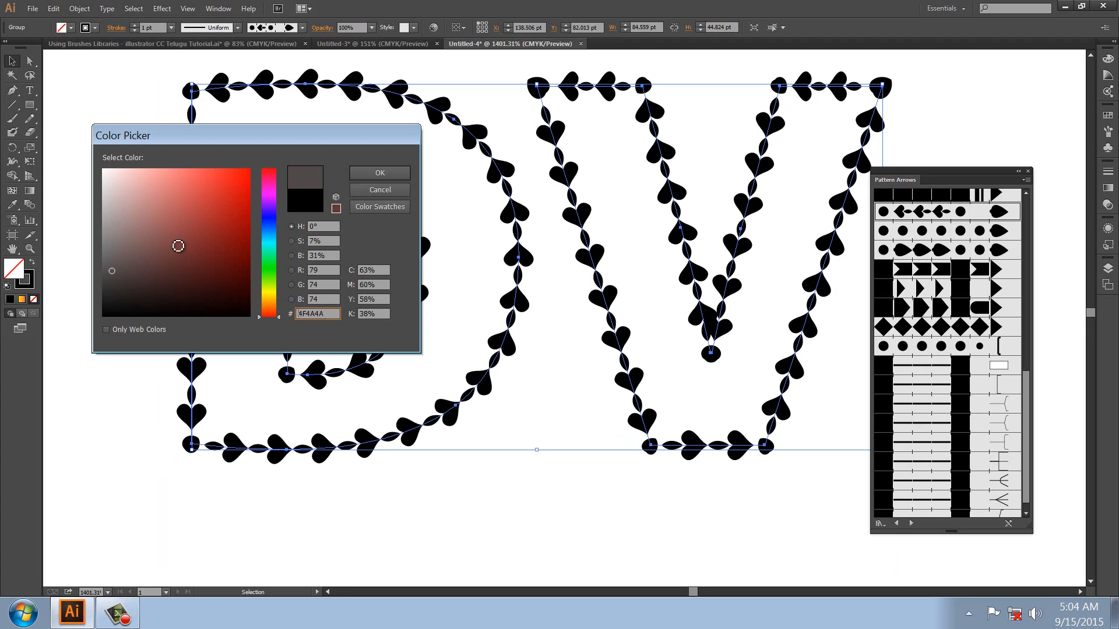
{"action": "left_click", "coordinate": [379, 173]}
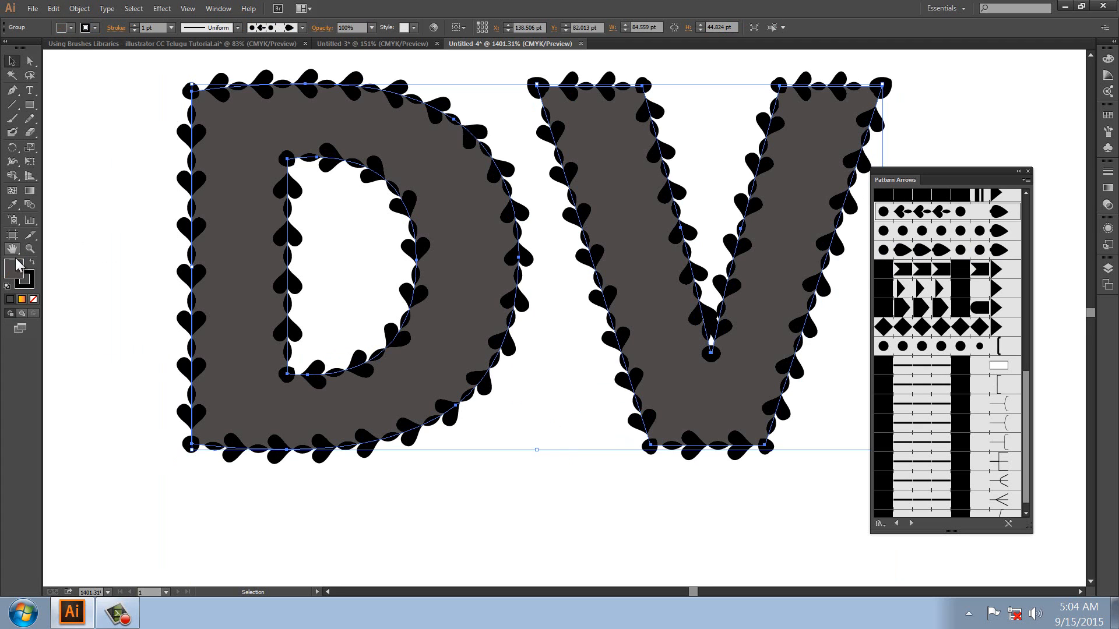
- Fill the DV letters with the white-to-black linear gradient swatch and deselect them
{"action": "left_click", "coordinate": [71, 28]}
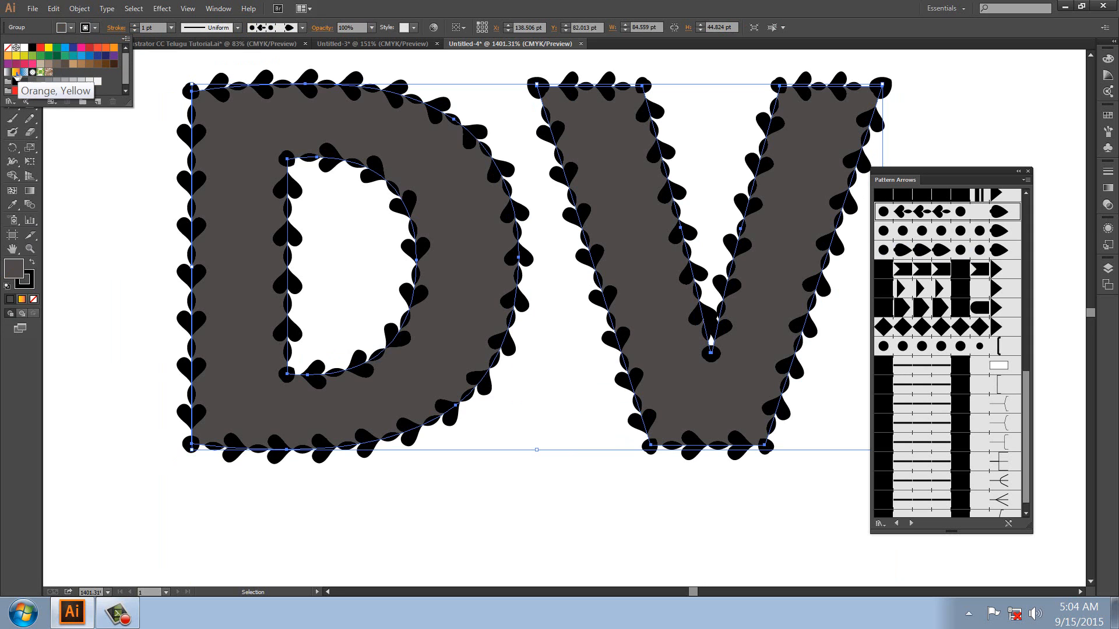
{"action": "left_click", "coordinate": [8, 71]}
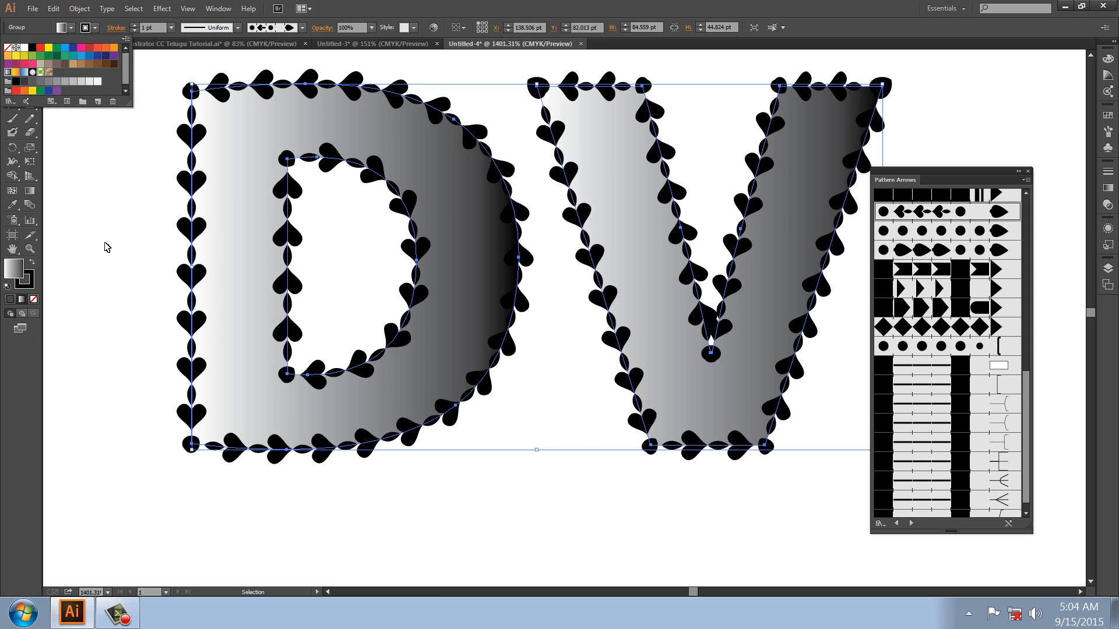
{"action": "left_click", "coordinate": [107, 247]}
{"action": "left_click", "coordinate": [107, 247]}
- Scale the DV letters proportionally to about 597 × 316 pt across the artboard
{"action": "key", "text": "ctrl+1"}
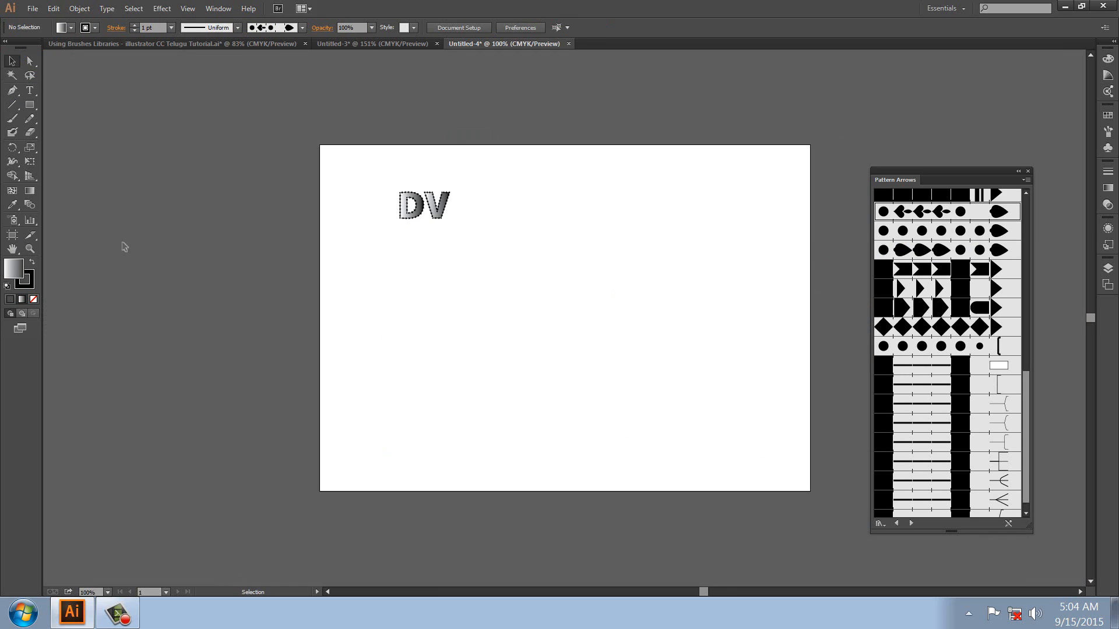
{"action": "left_click_drag", "start_coordinate": [366, 156], "coordinate": [733, 414]}
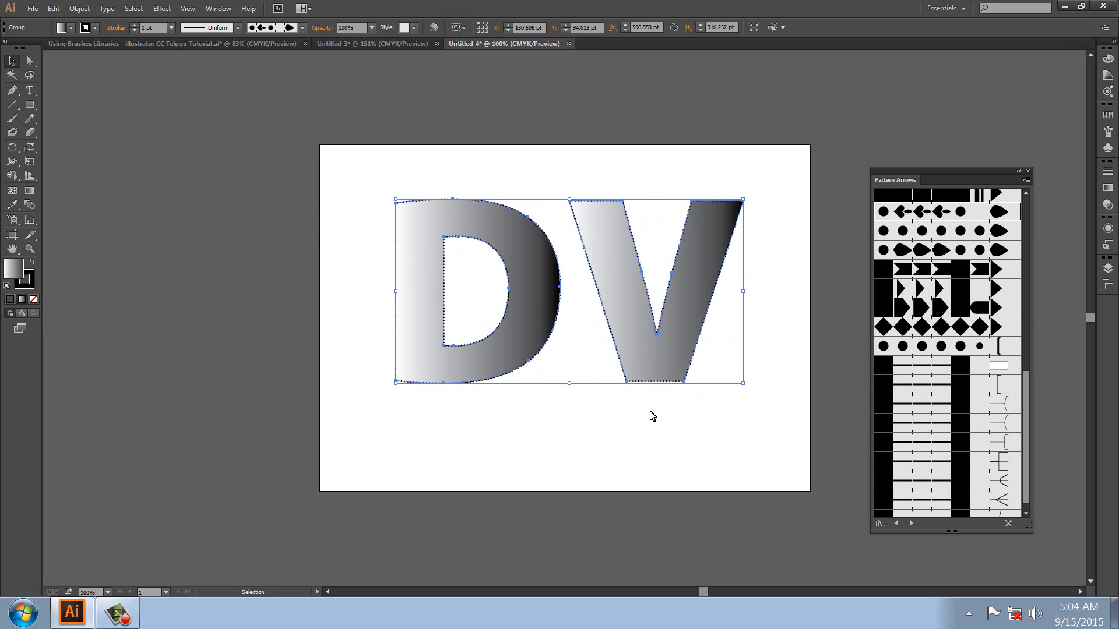
{"action": "left_click", "coordinate": [651, 417]}
{"action": "left_click", "coordinate": [419, 220]}
- Set the Arrow Brush Floral brush's fixed scale to 644% and apply the change to the existing strokes
{"action": "left_click", "coordinate": [263, 29]}
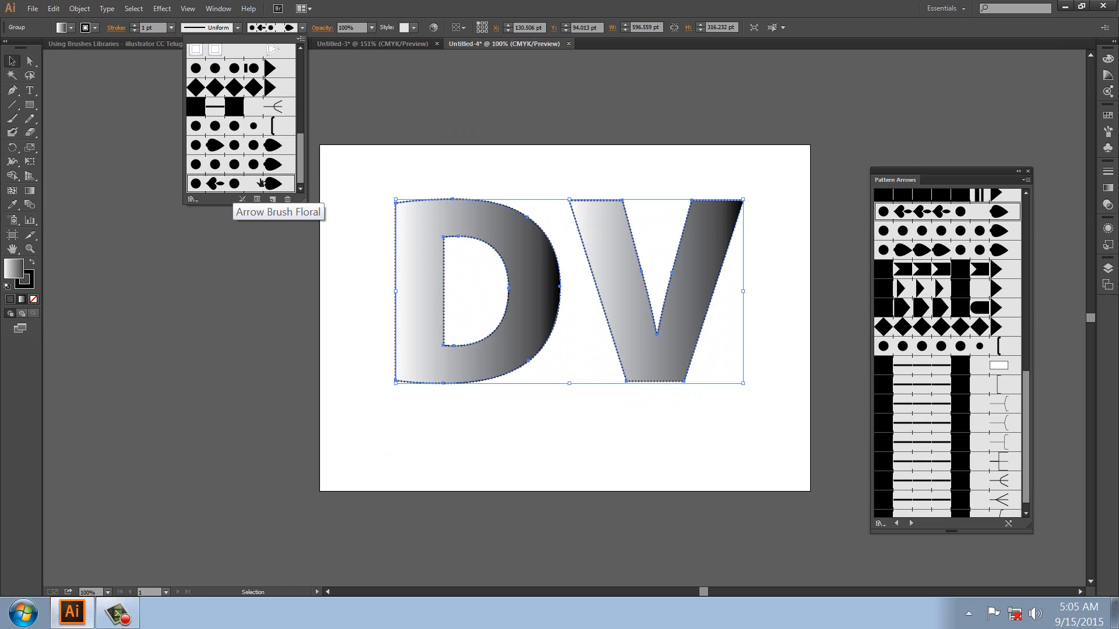
{"action": "double_click", "coordinate": [227, 185]}
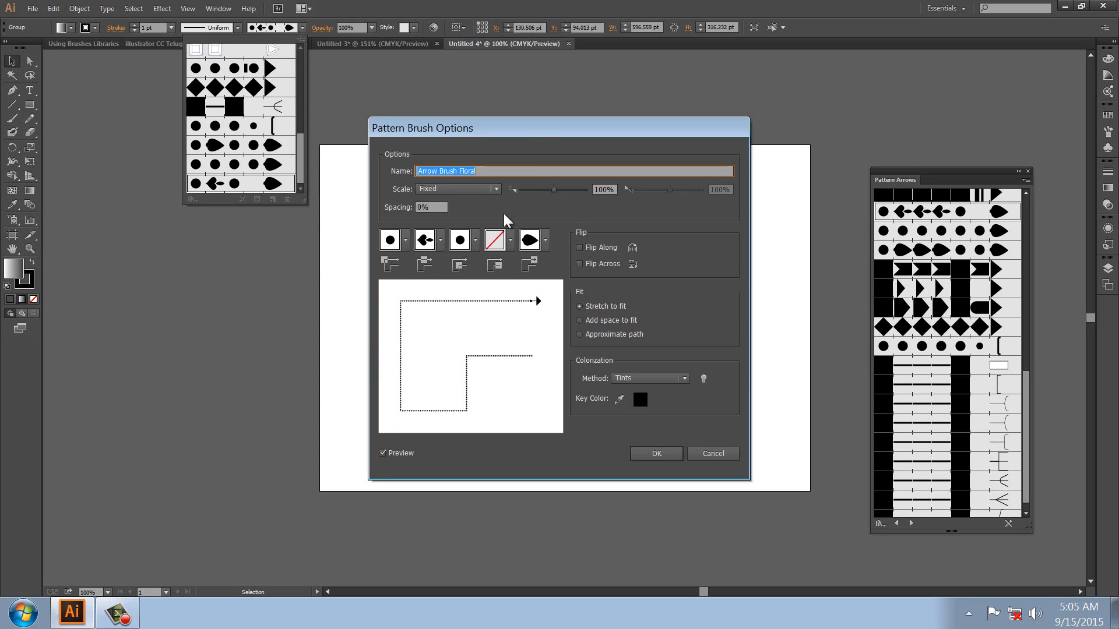
{"action": "left_click_drag", "start_coordinate": [495, 128], "coordinate": [638, 45]}
{"action": "left_click_drag", "start_coordinate": [655, 106], "coordinate": [723, 111]}
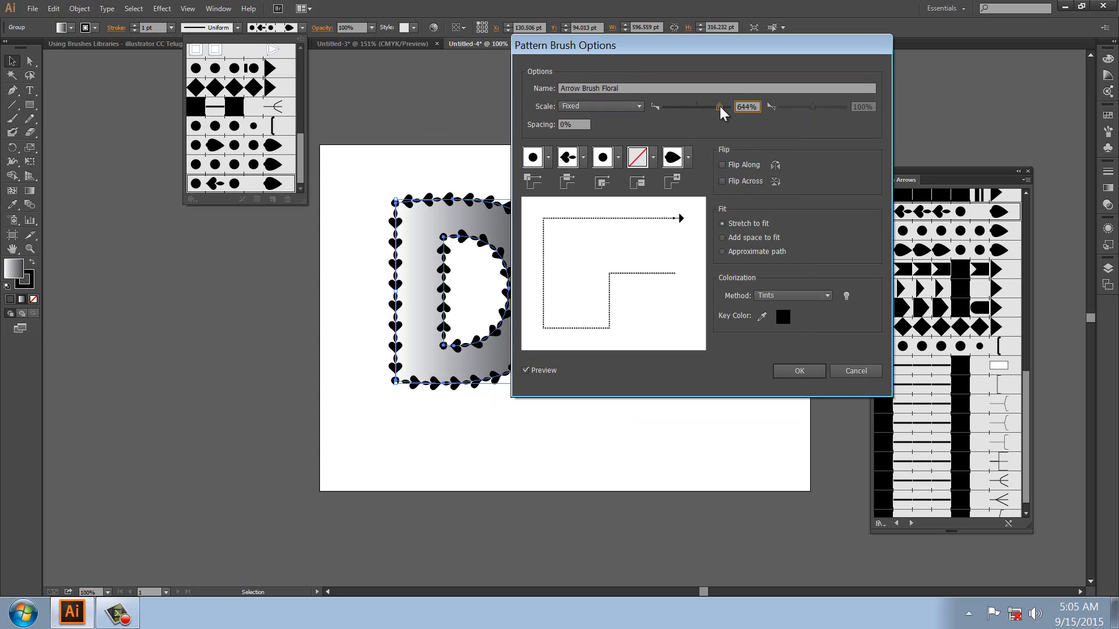
{"action": "left_click", "coordinate": [799, 371]}
{"action": "left_click", "coordinate": [539, 322]}
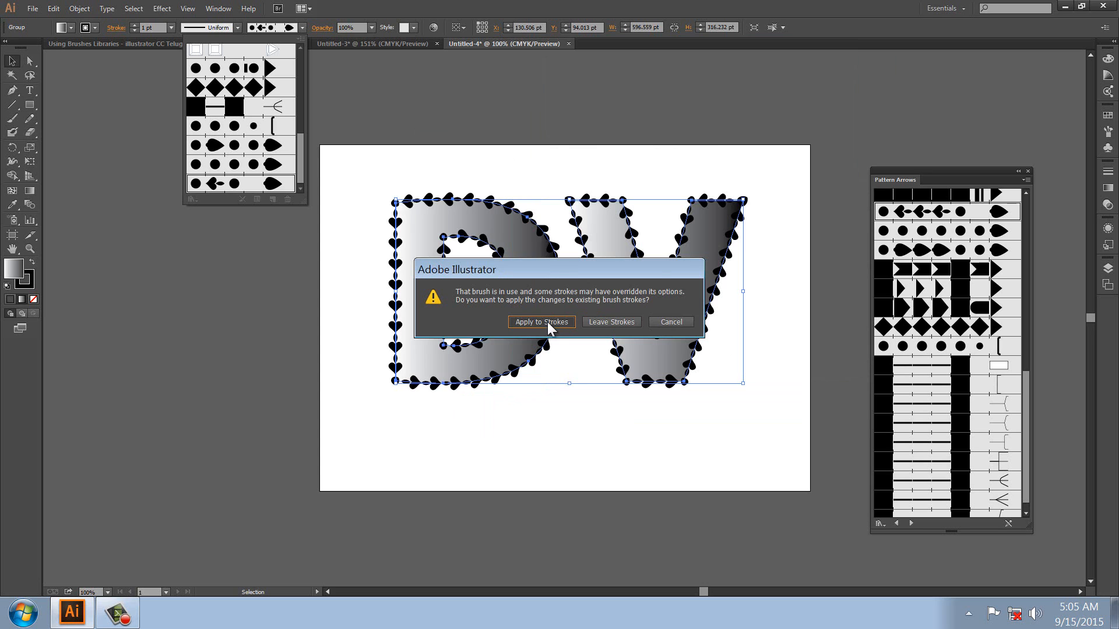
{"action": "left_click", "coordinate": [549, 433]}
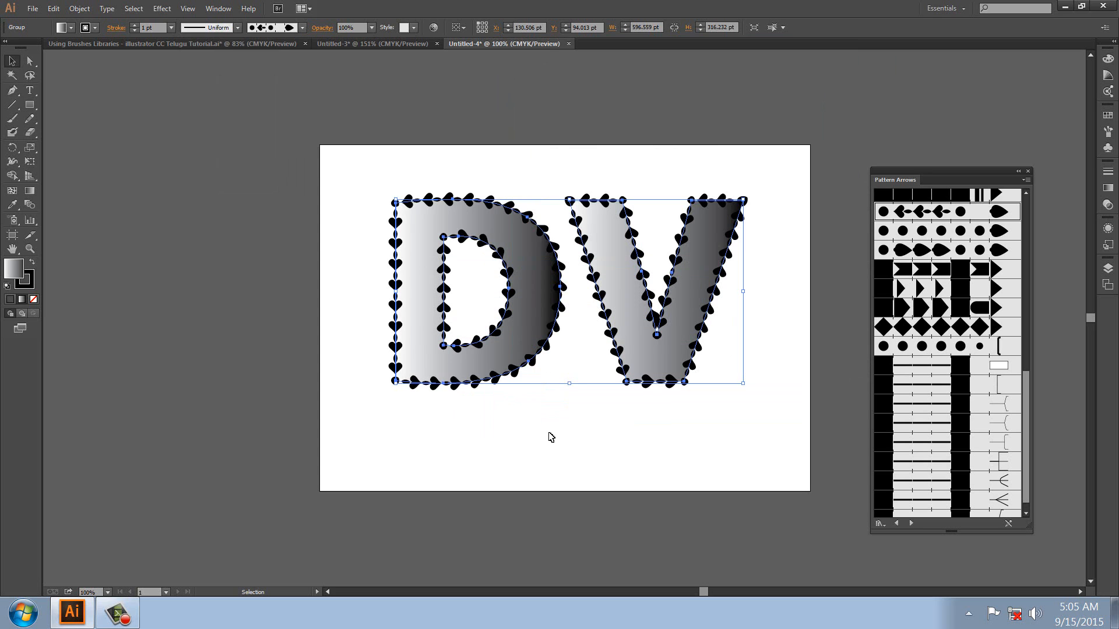
- Create a new A4 landscape document named Untitled-5 with one artboard
{"action": "key", "text": "ctrl+n"}
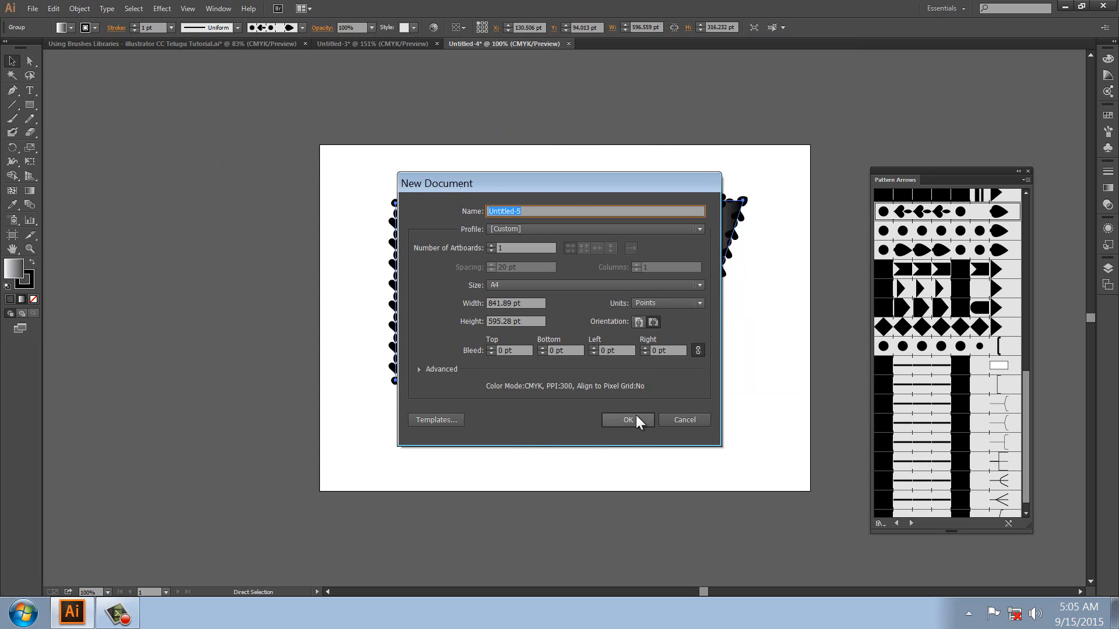
{"action": "left_click", "coordinate": [637, 416]}
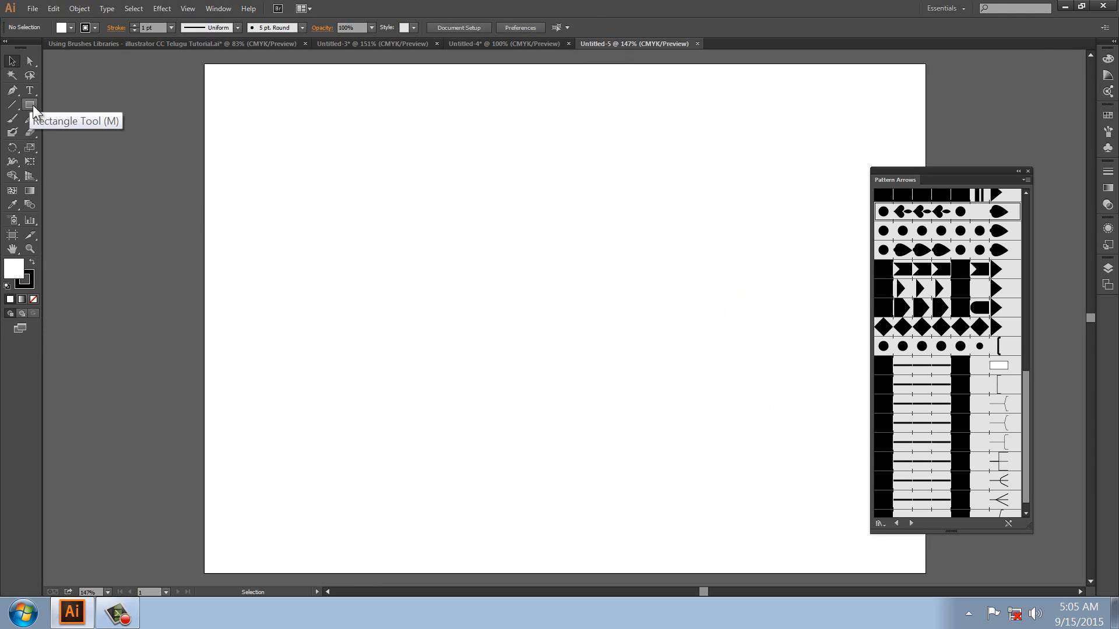
- Try a 21-point star about 525 × 524 pt drawn from the artboard's centre, and delete it
{"action": "left_click_drag", "start_coordinate": [33, 106], "coordinate": [119, 160]}
{"action": "left_click_drag", "start_coordinate": [567, 318], "coordinate": [376, 201]}
{"action": "key", "text": "Up"}
{"action": "key", "text": "Up"}
{"action": "key", "text": "Up"}
{"action": "key", "text": "Up"}
{"action": "key", "text": "Up"}
{"action": "key", "text": "Up"}
{"action": "key", "text": "Up"}
{"action": "key", "text": "Up"}
{"action": "key", "text": "Up"}
{"action": "key", "text": "Up"}
{"action": "key", "text": "Up"}
{"action": "key", "text": "Up"}
{"action": "key", "text": "Up"}
{"action": "key", "text": "Up"}
{"action": "key", "text": "Up"}
{"action": "key", "text": "Up"}
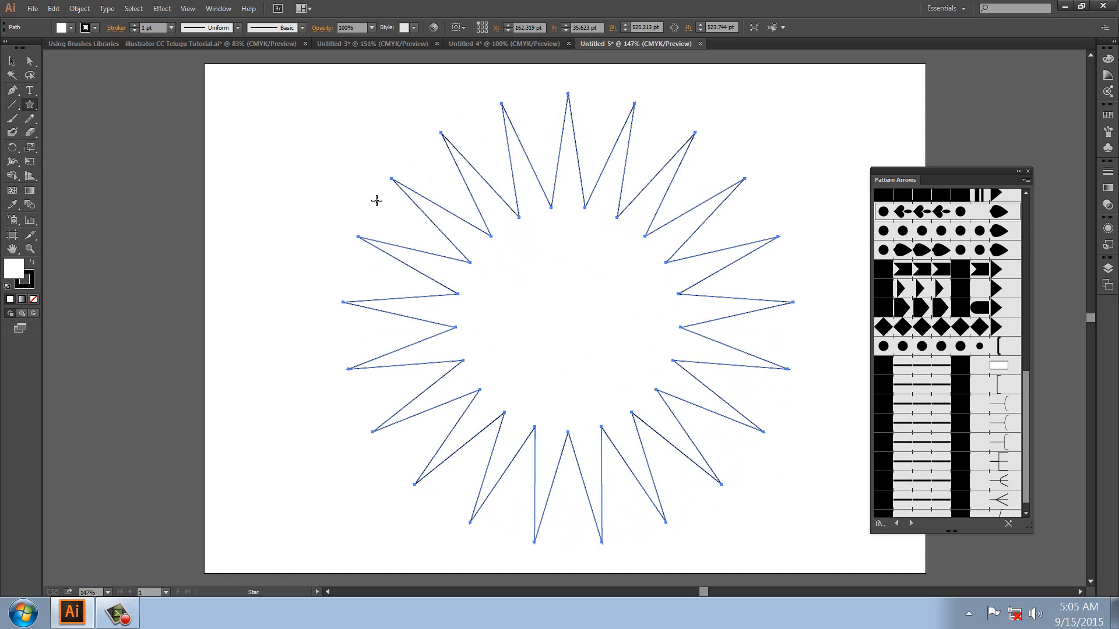
{"action": "key", "text": "Delete"}
- Create a 32-point star centred on the artboard with Radius 1 of 200 pt and Radius 2 of 150 pt
{"action": "left_click", "coordinate": [567, 320]}
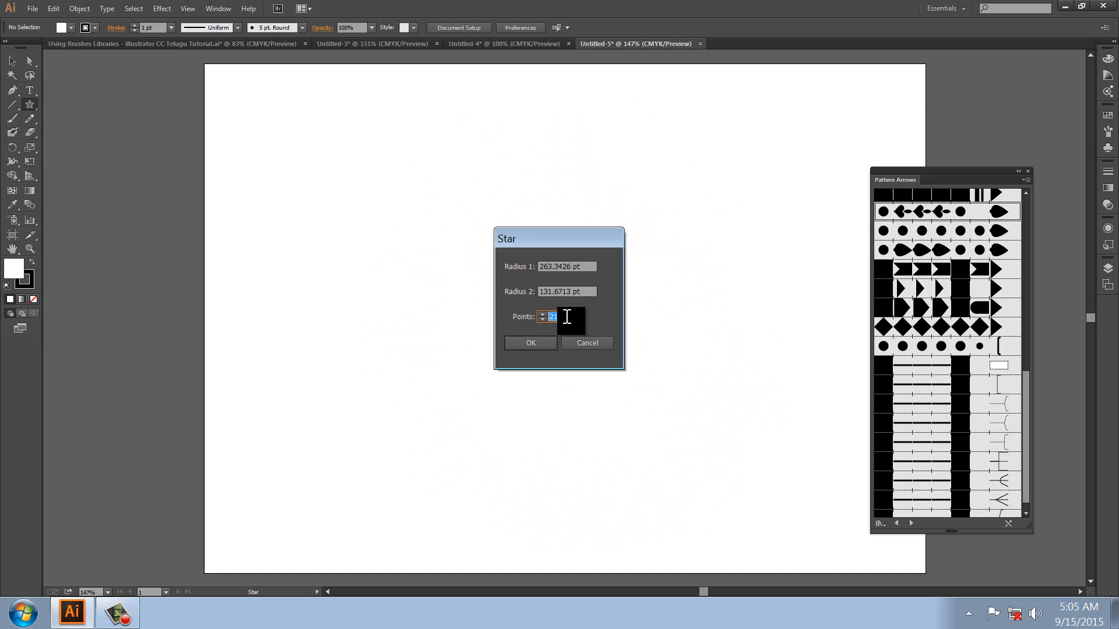
{"action": "left_click", "coordinate": [557, 266]}
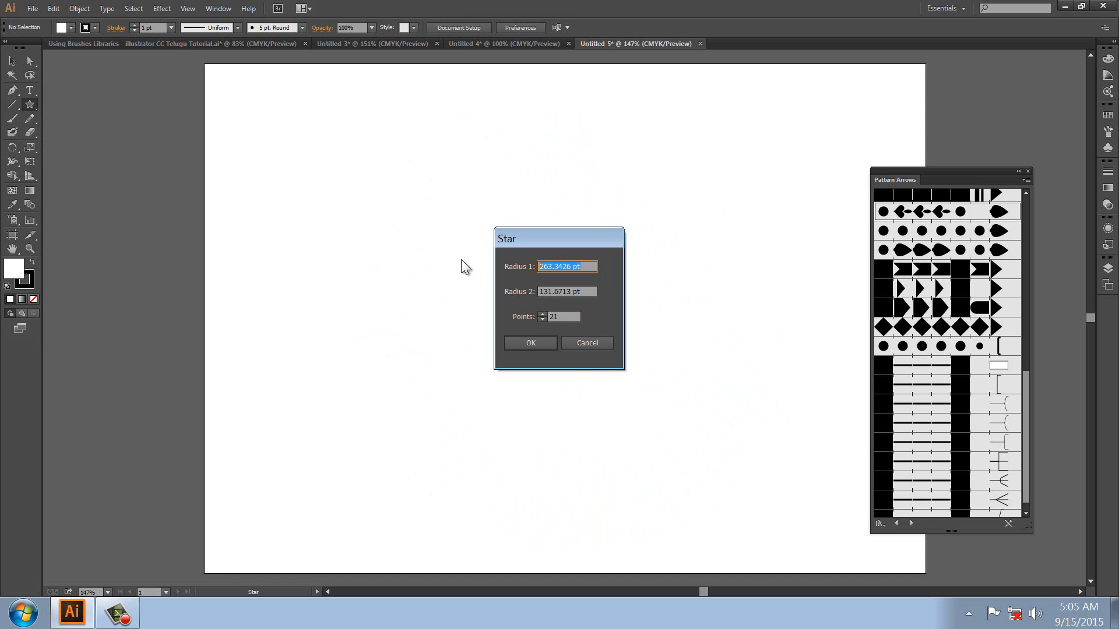
{"action": "type", "text": "200"}
{"action": "key", "text": "Tab"}
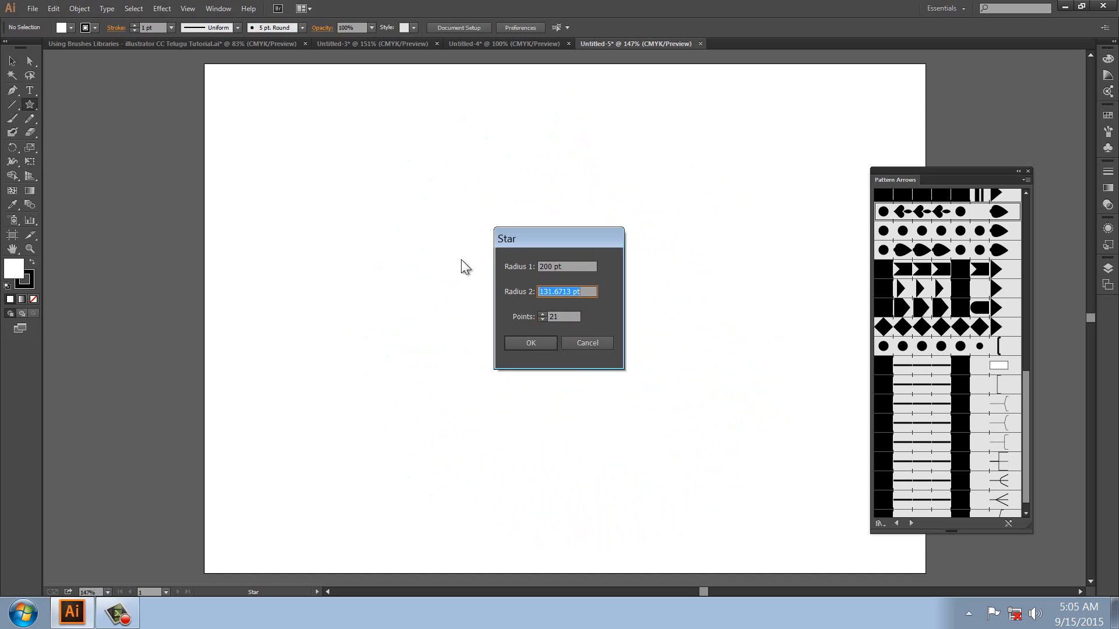
{"action": "type", "text": "150"}
{"action": "key", "text": "Tab"}
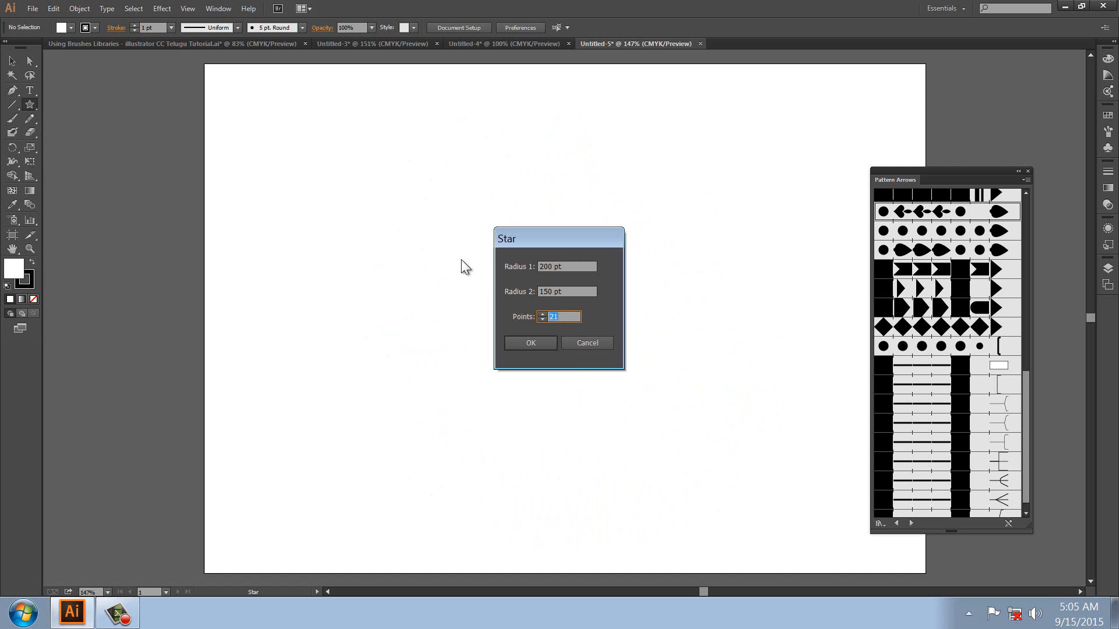
{"action": "key", "text": "Return"}
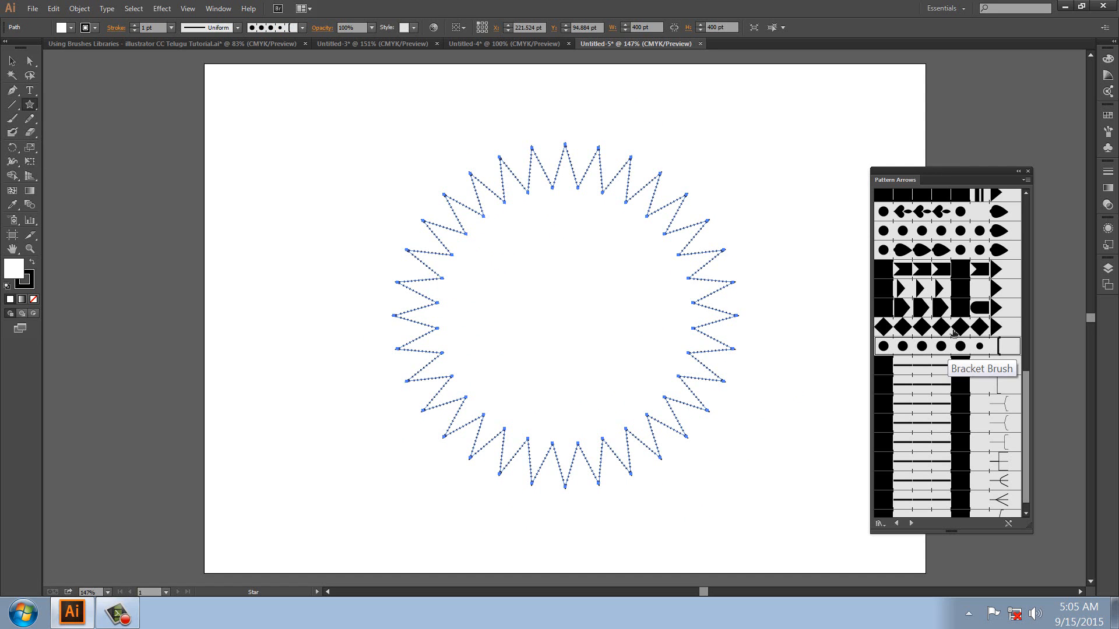
- Try another Pattern Arrows brush on the star, and apply Arrow Brush Fancy 2 to its stroke
{"action": "left_click", "coordinate": [918, 211]}
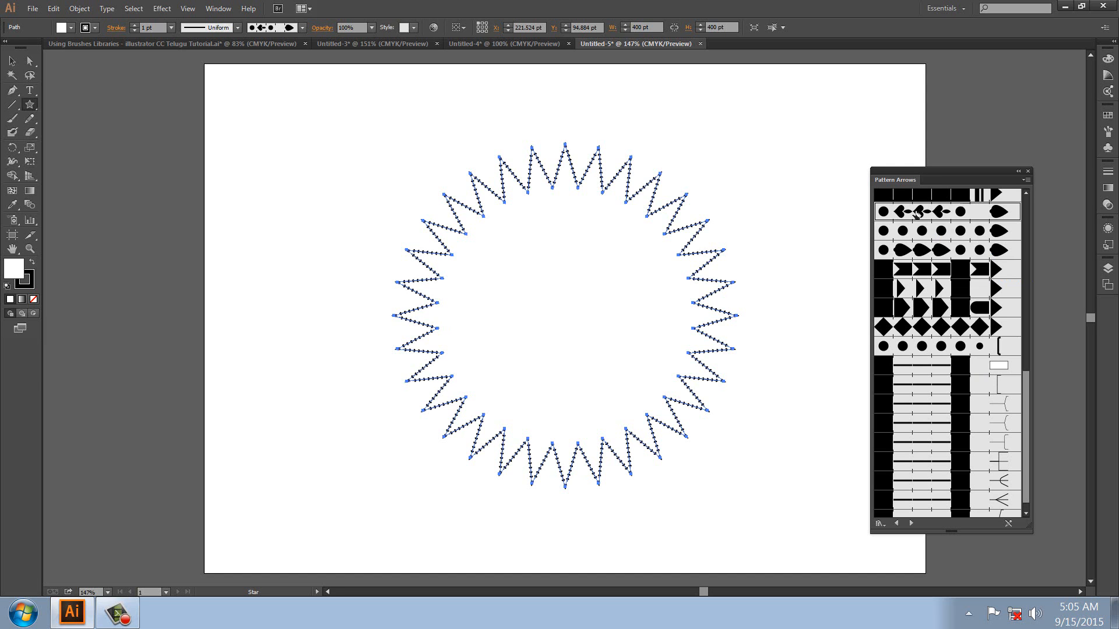
{"action": "left_click_drag", "start_coordinate": [1026, 434], "coordinate": [1019, 306]}
{"action": "left_click", "coordinate": [944, 282]}
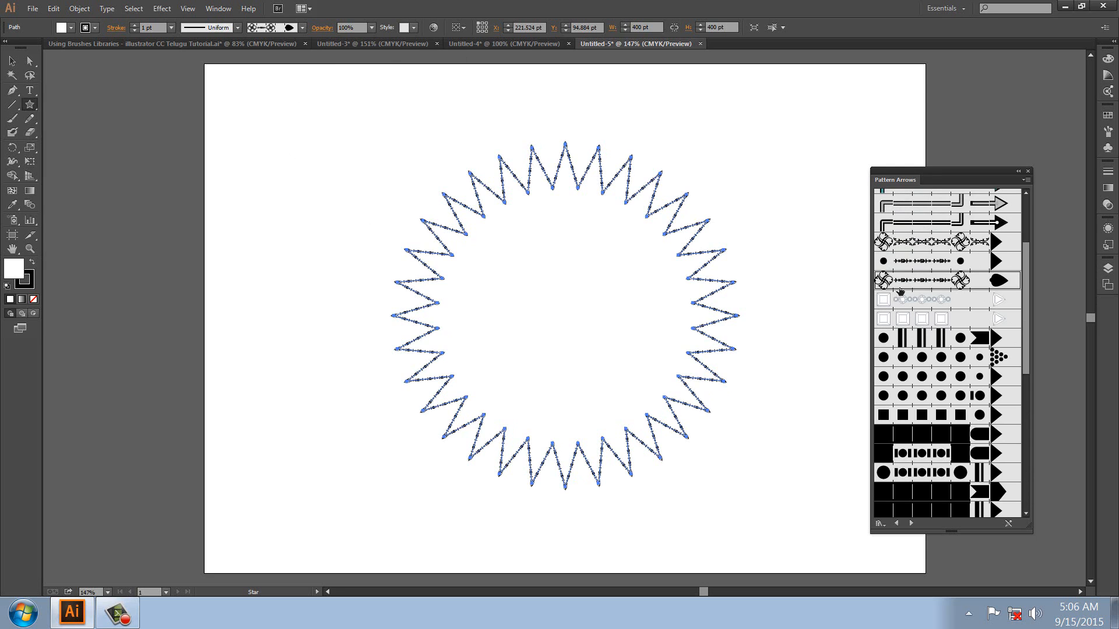
- Open the Arrow Brush Fancy 2 brush's options and preview a fixed scale of 200% on the star
{"action": "left_click", "coordinate": [271, 28]}
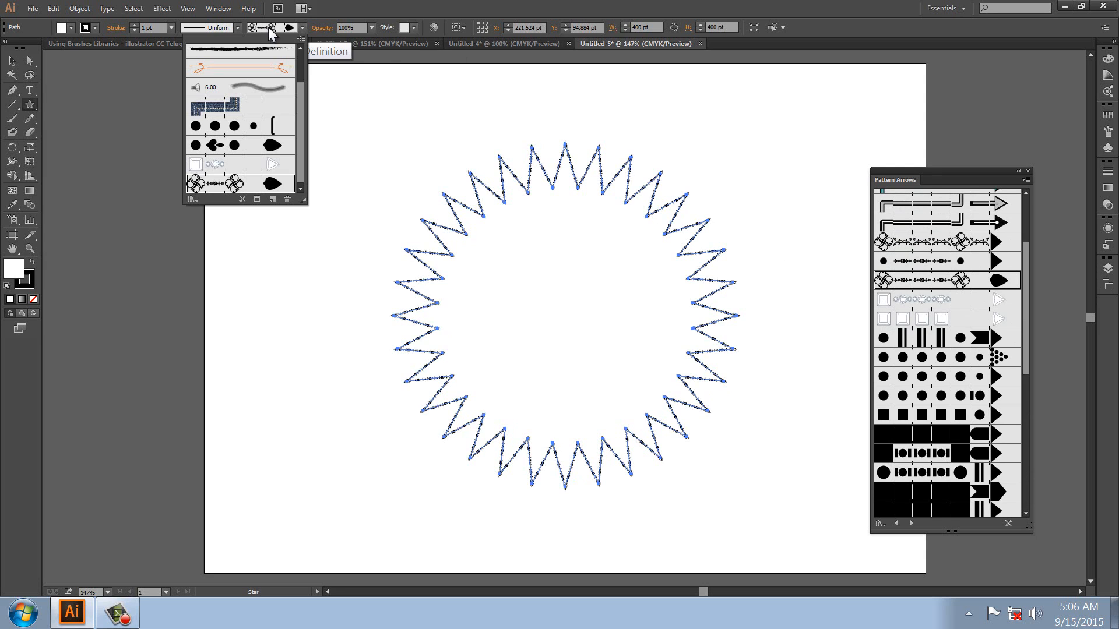
{"action": "double_click", "coordinate": [250, 186]}
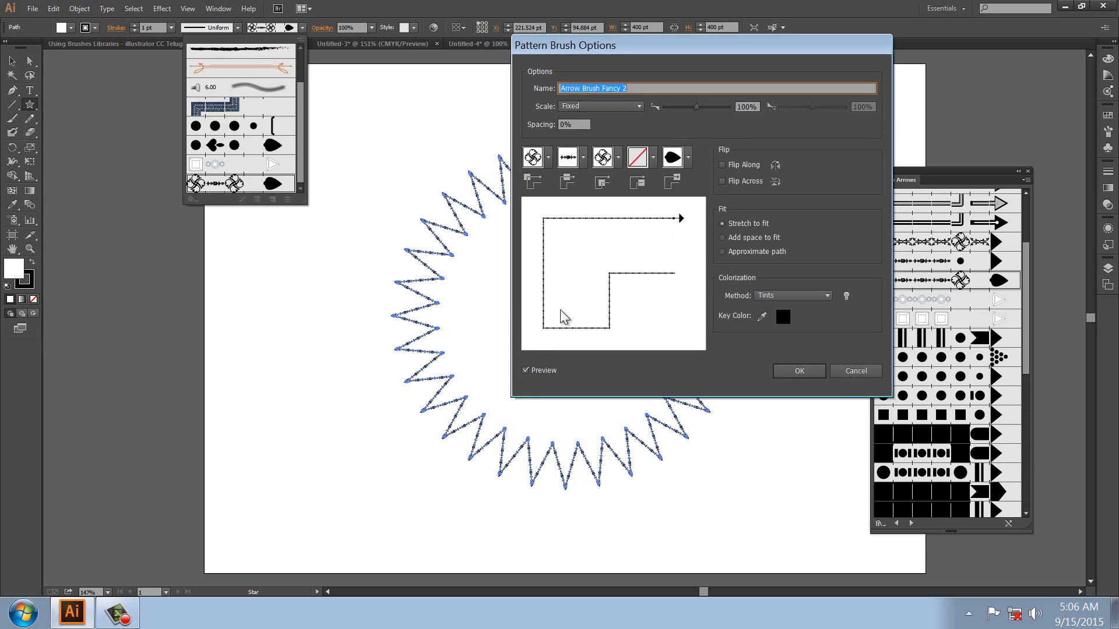
{"action": "left_click", "coordinate": [756, 108]}
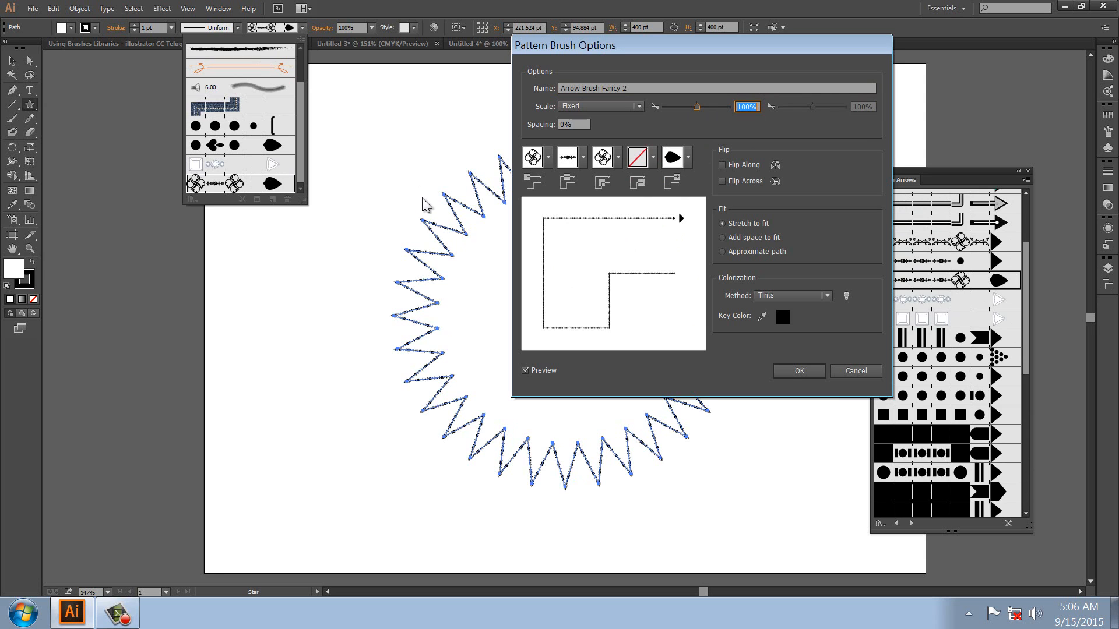
{"action": "type", "text": "200"}
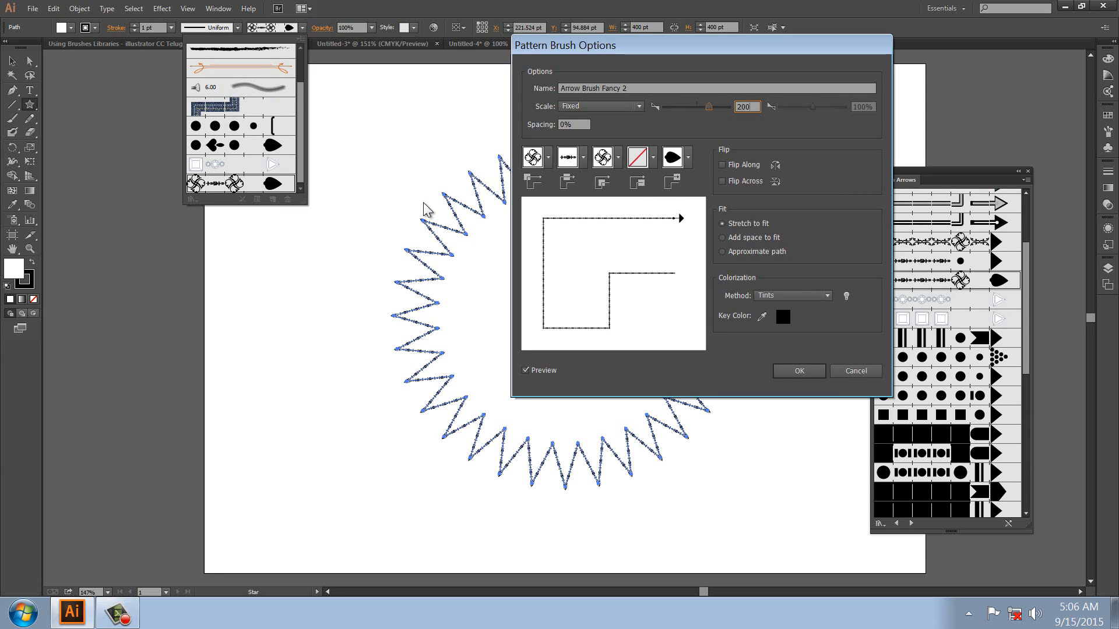
{"action": "left_click_drag", "start_coordinate": [687, 46], "coordinate": [777, 23]}
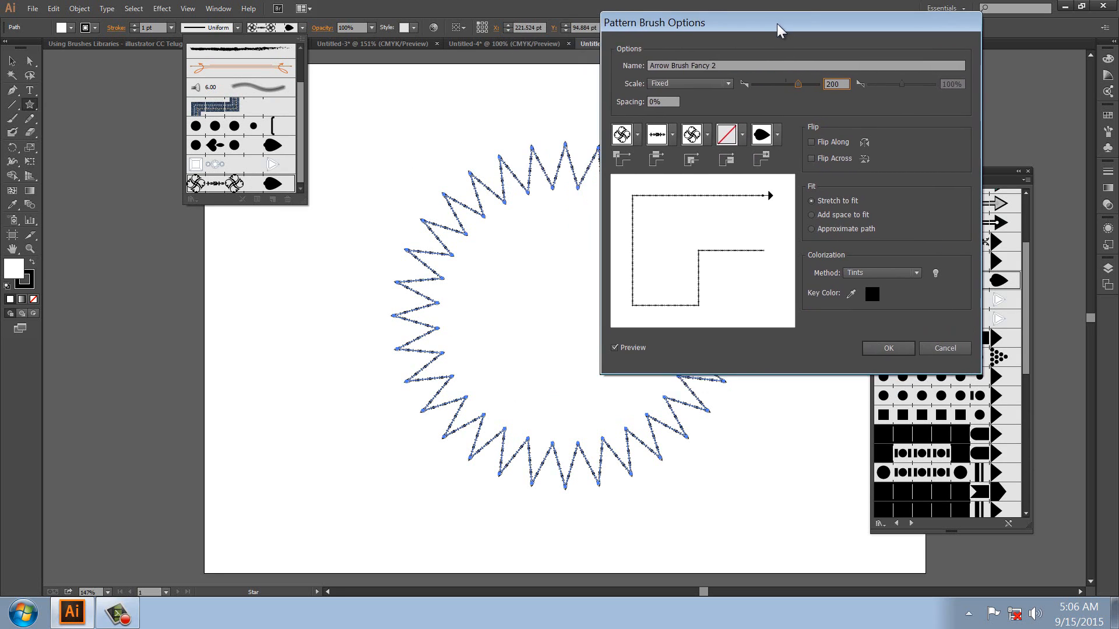
{"action": "key", "text": "Tab"}
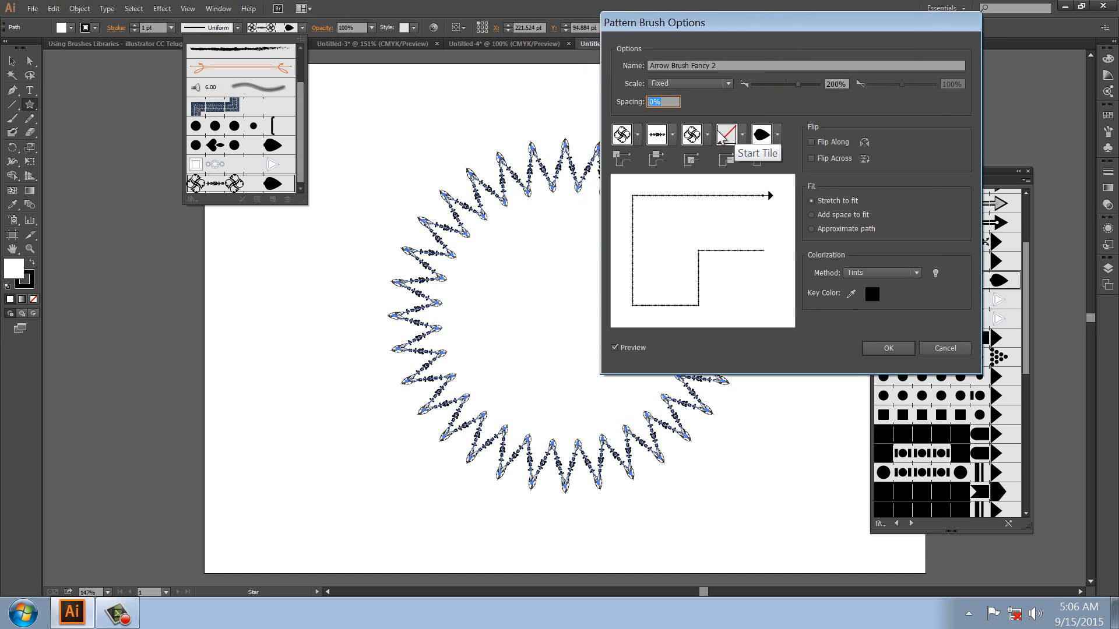
- Set the Arrow Brush Fancy 2 brush's fixed scale to 300% and apply the change to the existing strokes
{"action": "left_click", "coordinate": [831, 84]}
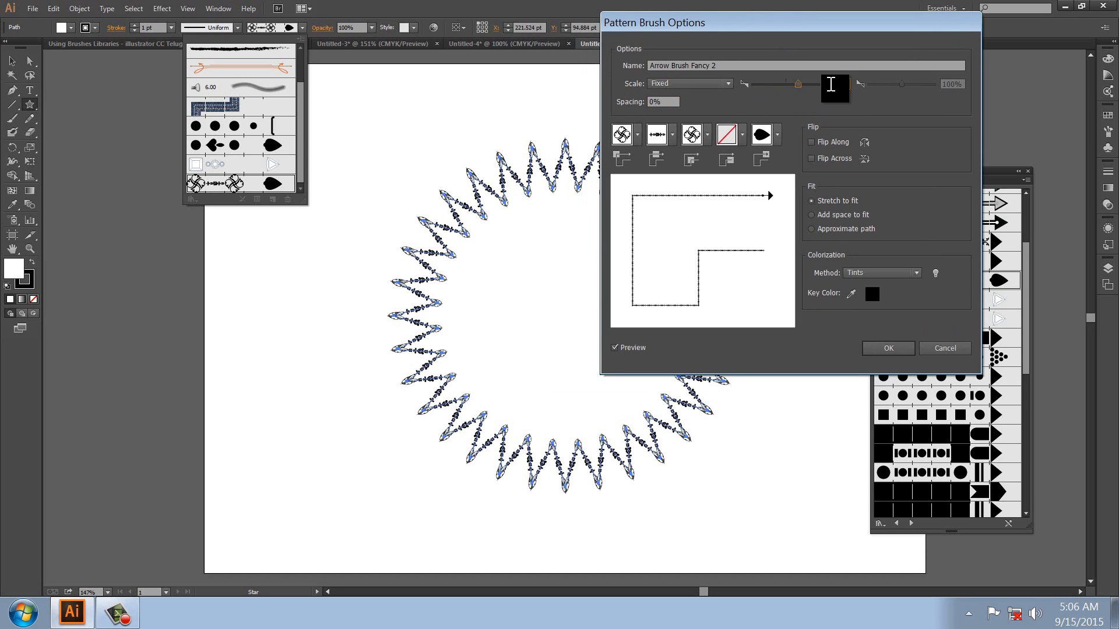
{"action": "type", "text": "300"}
{"action": "key", "text": "Tab"}
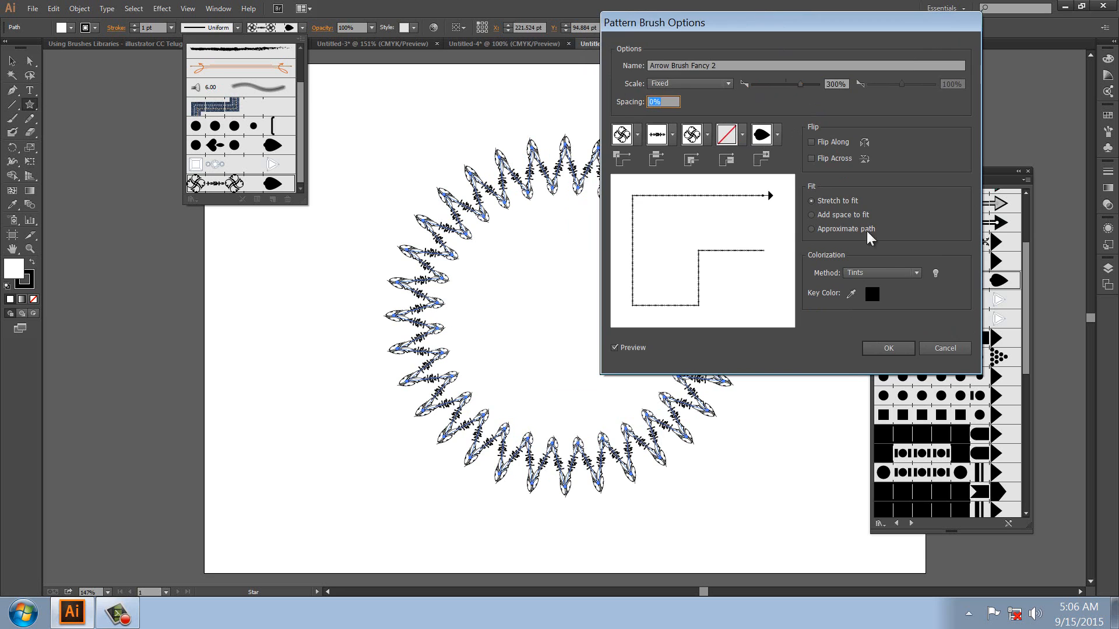
{"action": "left_click", "coordinate": [887, 348]}
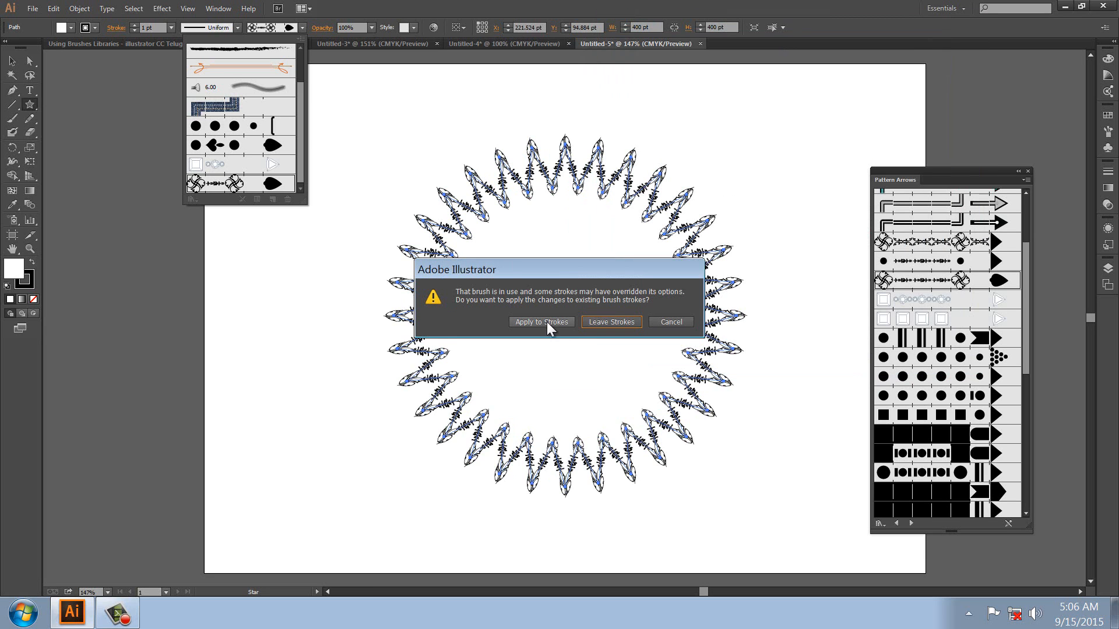
{"action": "left_click", "coordinate": [546, 322]}
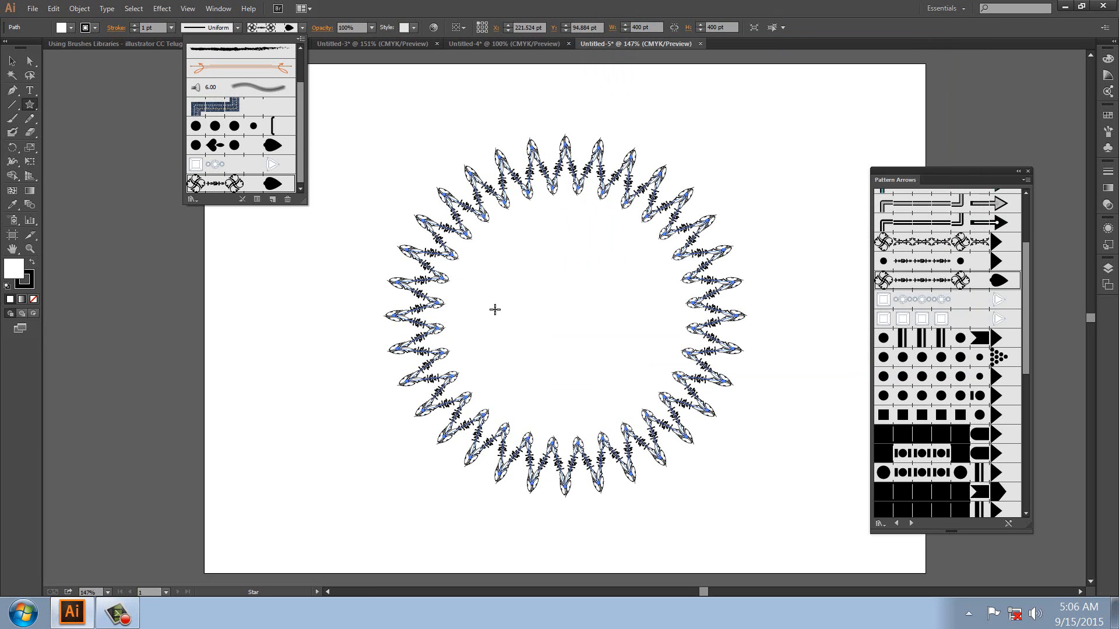
{"action": "left_click", "coordinate": [178, 273]}
{"action": "left_click", "coordinate": [589, 340]}
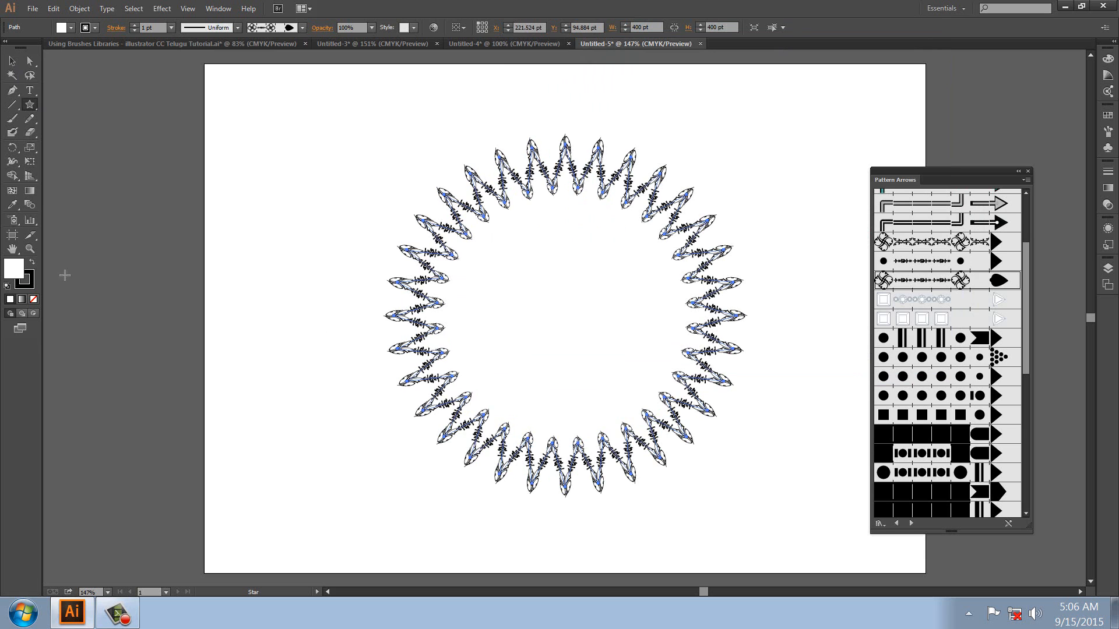
- Examine the ornamental brush pattern and its corner tiles up close along the star's upper part
{"action": "left_click", "coordinate": [30, 249]}
{"action": "left_click_drag", "start_coordinate": [369, 190], "coordinate": [514, 334]}
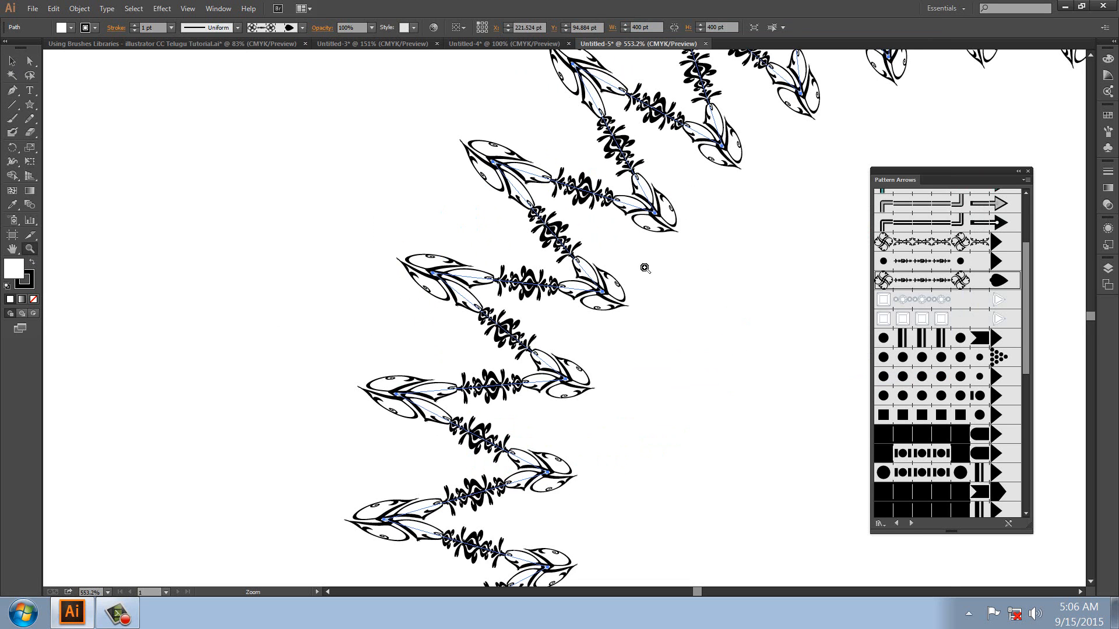
{"action": "left_click_drag", "start_coordinate": [668, 224], "coordinate": [467, 320]}
{"action": "left_click_drag", "start_coordinate": [751, 189], "coordinate": [521, 267]}
{"action": "left_click_drag", "start_coordinate": [633, 259], "coordinate": [453, 264]}
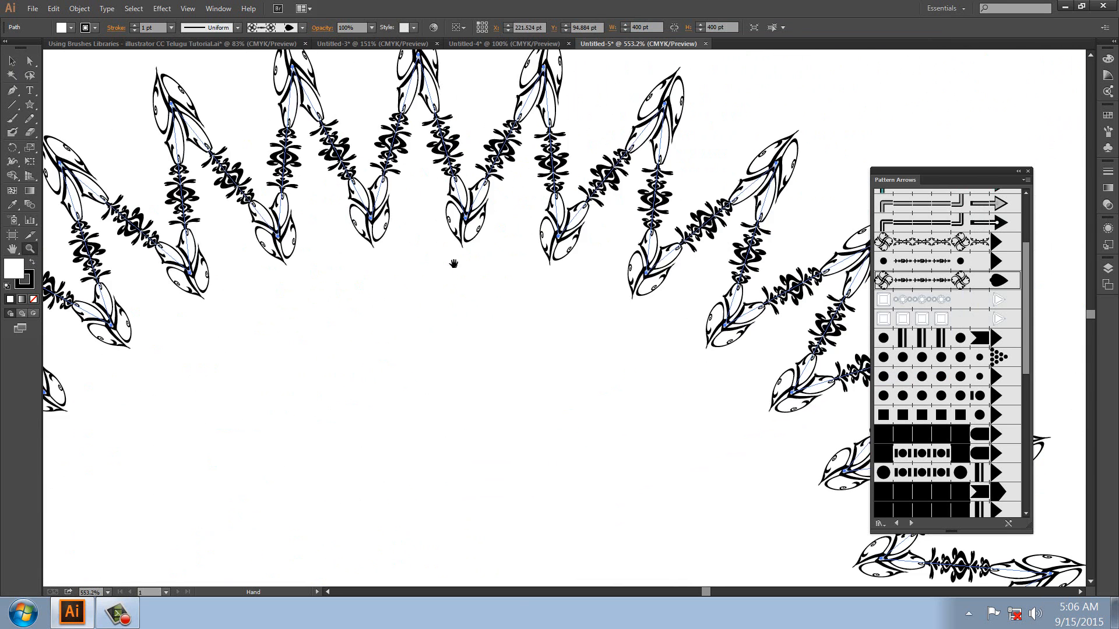
{"action": "key", "text": "ctrl+minus"}
{"action": "key", "text": "ctrl+minus"}
{"action": "key", "text": "ctrl+minus"}
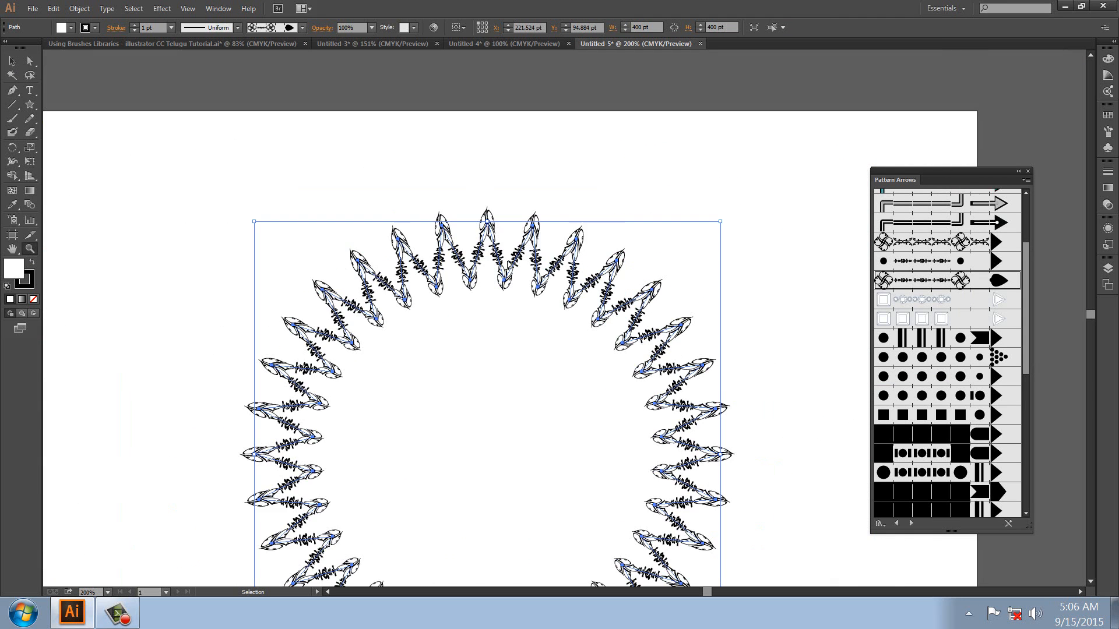
{"action": "key", "text": "ctrl+minus"}
- Delete the star and draw a spiral about 321 × 357 pt on the artboard
{"action": "key", "text": "v"}
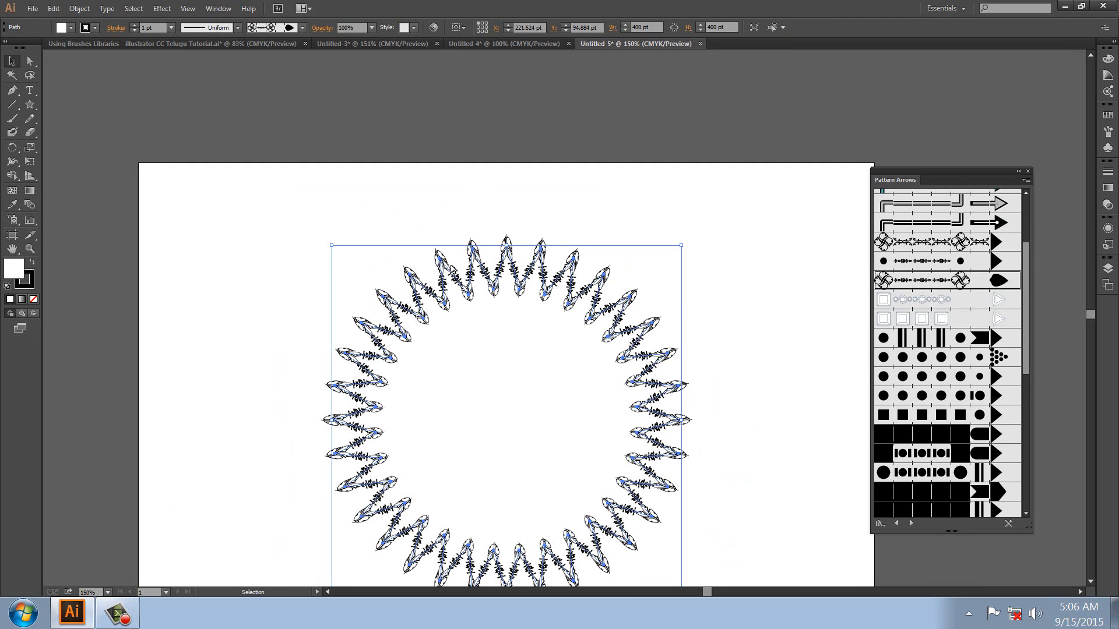
{"action": "key", "text": "Delete"}
{"action": "left_click", "coordinate": [12, 105]}
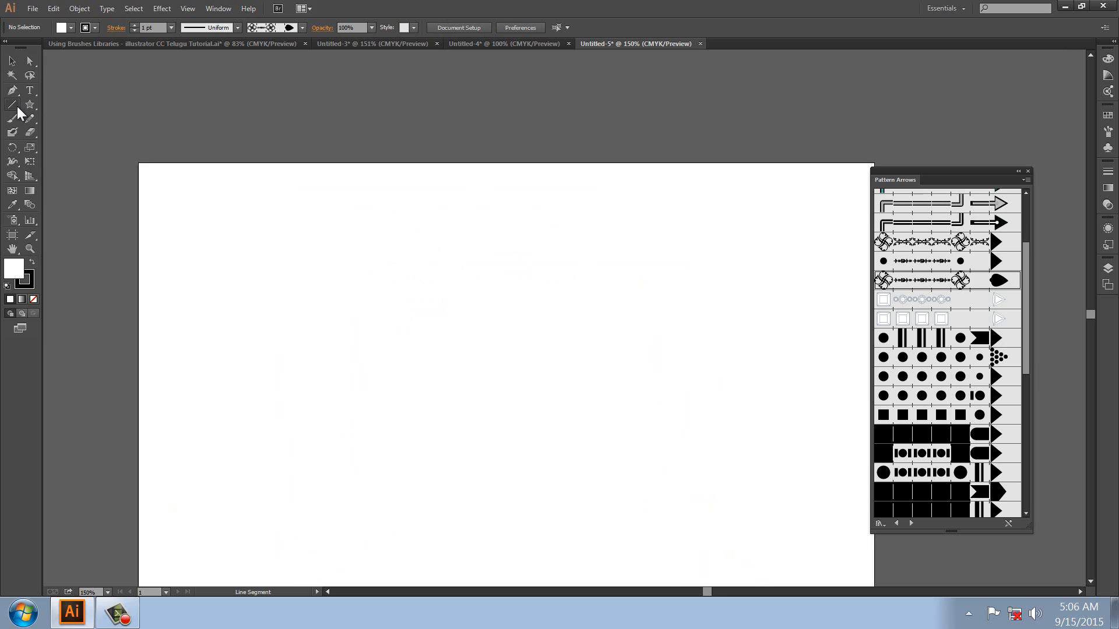
{"action": "left_click", "coordinate": [65, 132]}
{"action": "left_click_drag", "start_coordinate": [480, 443], "coordinate": [579, 293]}
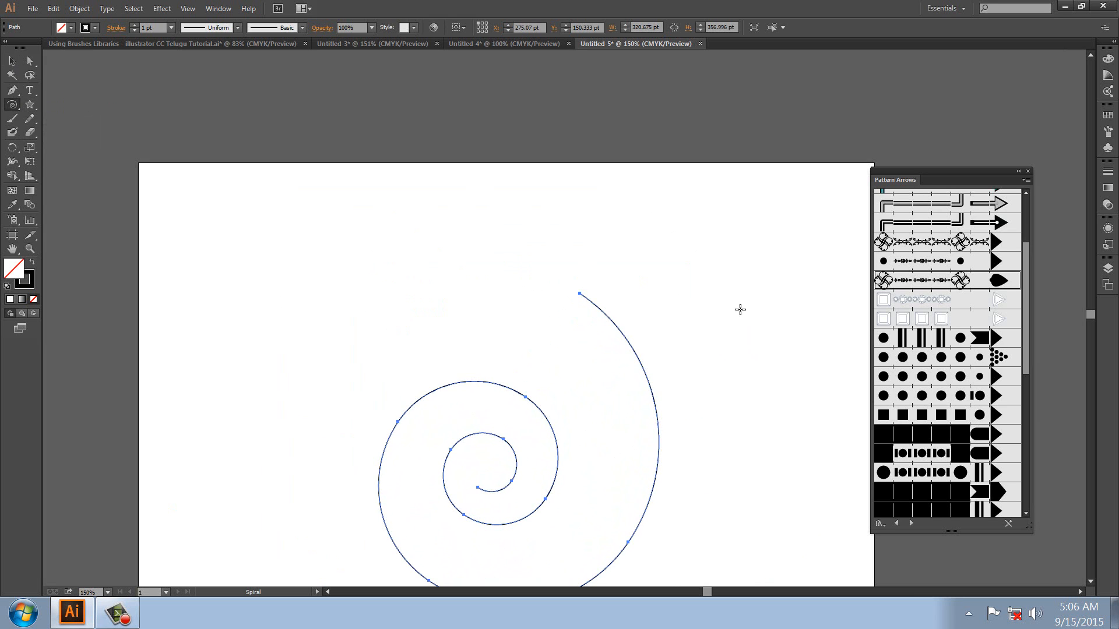
- Apply the Arrow Brush Fancy brush to the spiral and set the brush's fixed scale to 250%, updating the existing strokes
{"action": "left_click", "coordinate": [932, 263]}
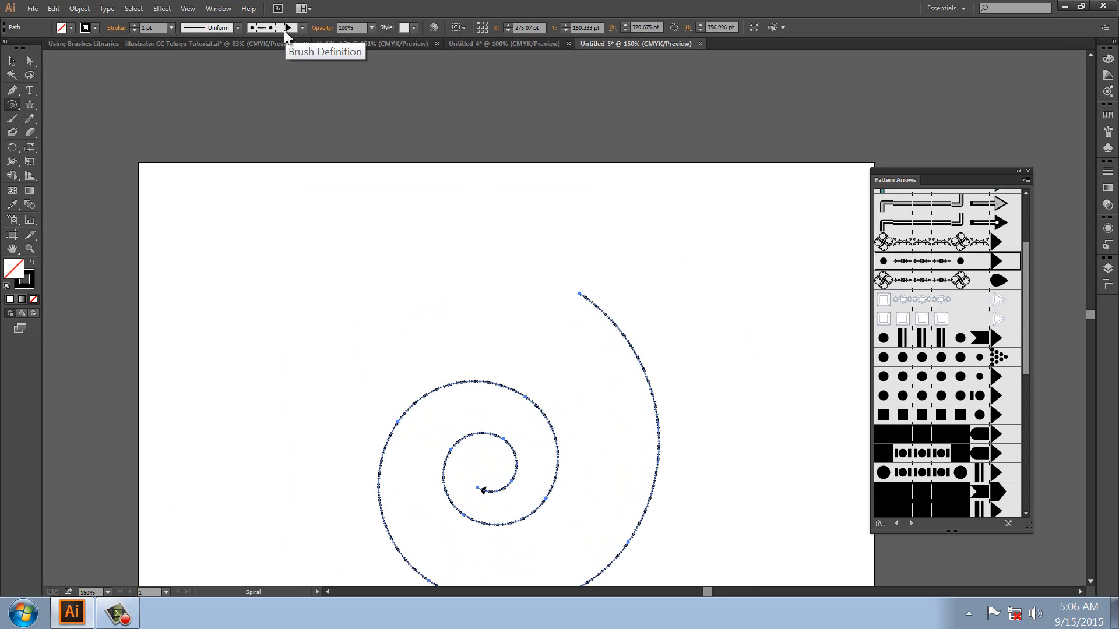
{"action": "left_click", "coordinate": [303, 28]}
{"action": "double_click", "coordinate": [236, 186]}
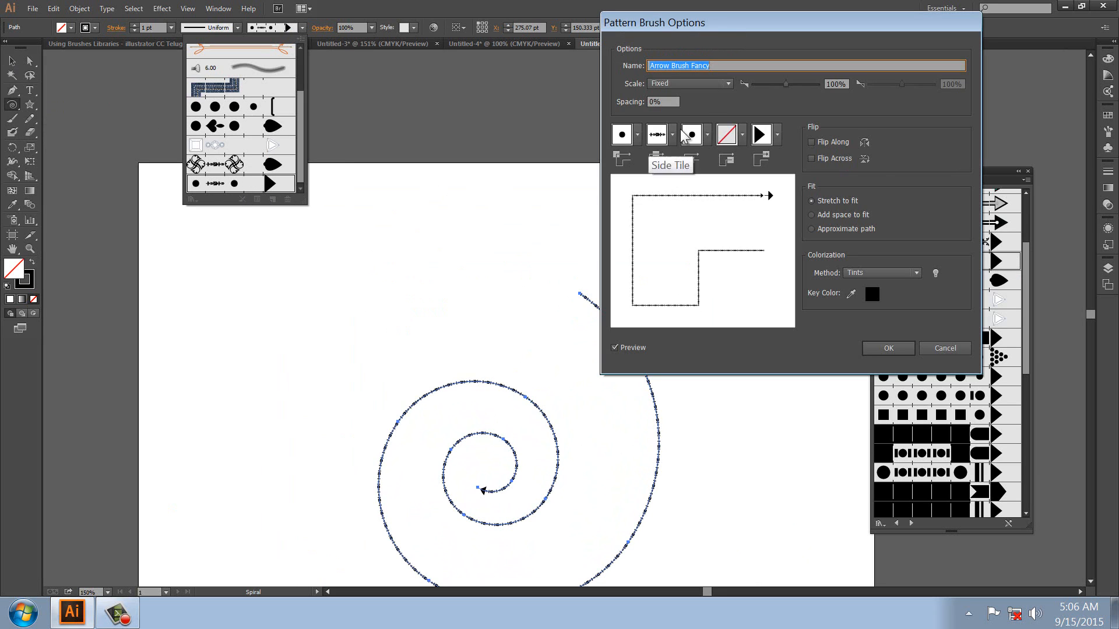
{"action": "left_click", "coordinate": [839, 85]}
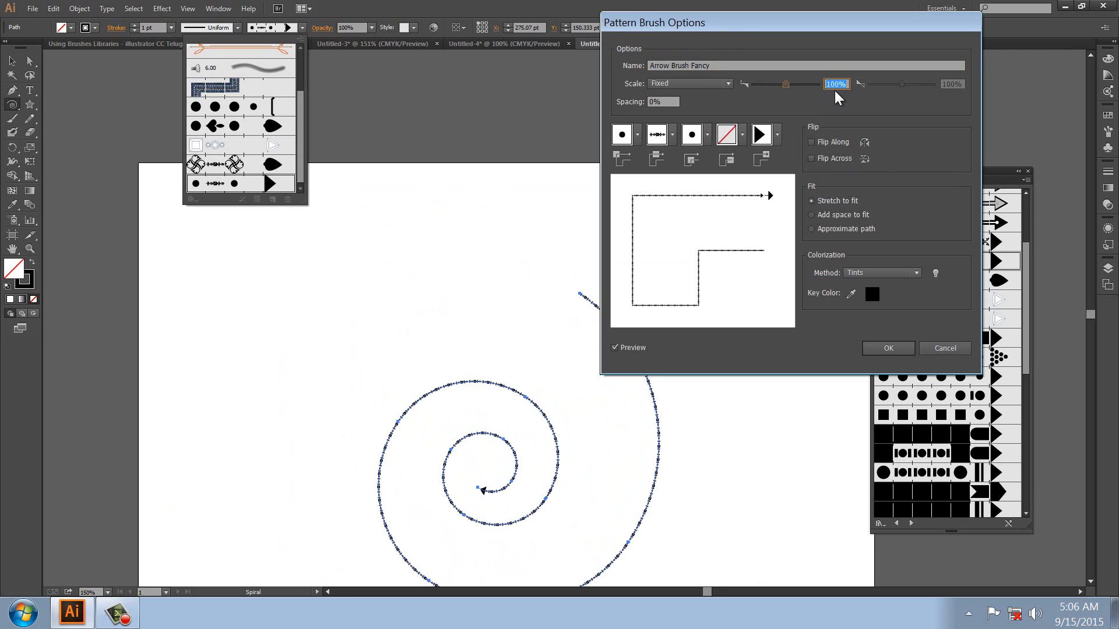
{"action": "type", "text": "250"}
{"action": "left_click", "coordinate": [890, 348]}
{"action": "left_click", "coordinate": [554, 322]}
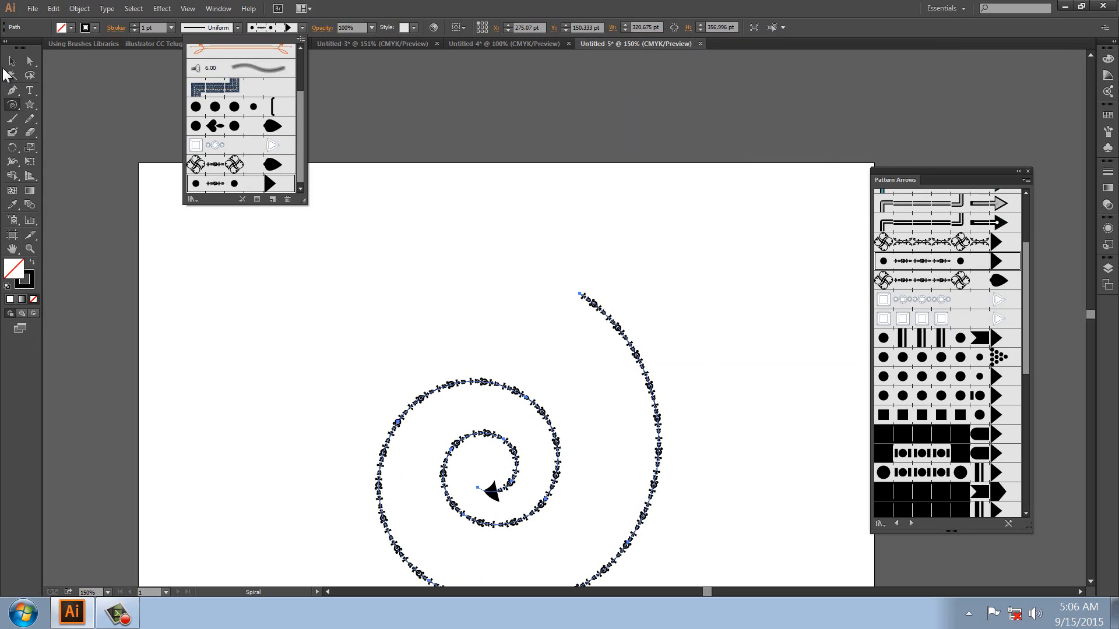
{"action": "left_click", "coordinate": [67, 110]}
{"action": "left_click", "coordinate": [396, 312]}
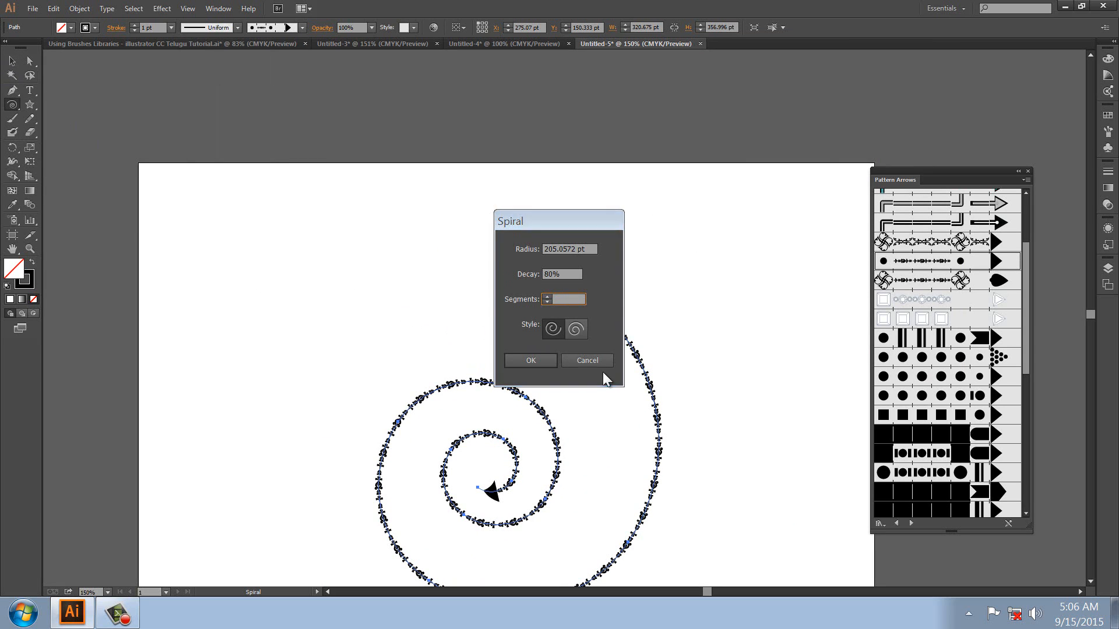
{"action": "left_click", "coordinate": [589, 361]}
- Move the spiral up and to the left on the artboard, and deselect it
{"action": "left_click", "coordinate": [12, 61]}
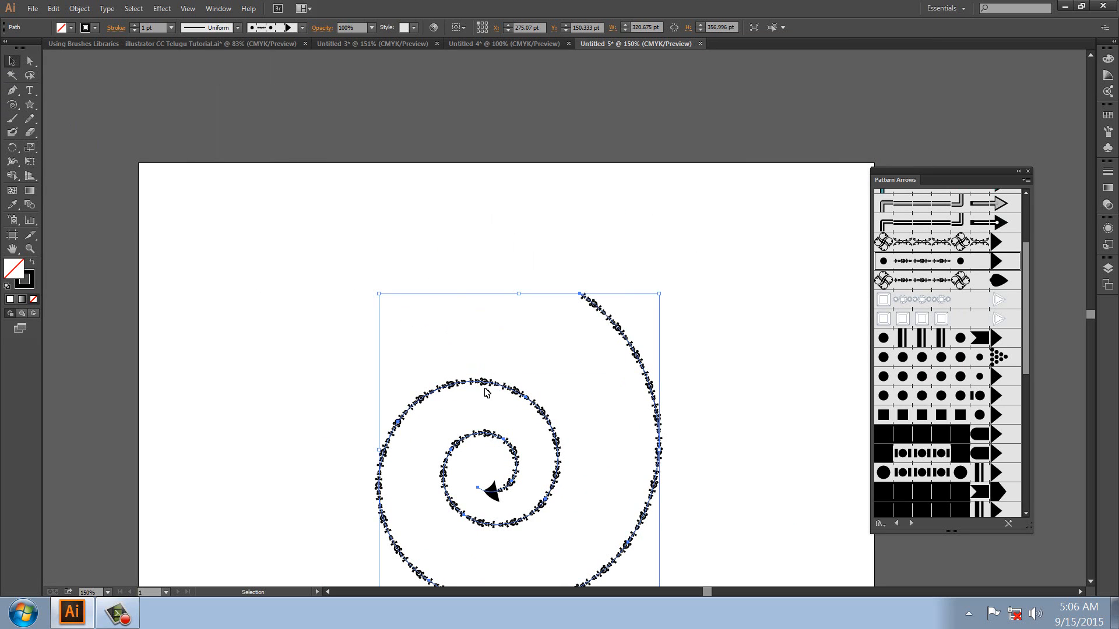
{"action": "left_click_drag", "start_coordinate": [479, 383], "coordinate": [416, 280]}
{"action": "left_click", "coordinate": [369, 269]}
- Examine the arrowhead at the spiral's inner end and the ornamental pattern along its turns at several magnifications
{"action": "key", "text": "z"}
{"action": "left_click_drag", "start_coordinate": [289, 270], "coordinate": [360, 326]}
{"action": "key", "text": "space"}
{"action": "left_click_drag", "start_coordinate": [539, 312], "coordinate": [466, 205]}
{"action": "left_click_drag", "start_coordinate": [483, 326], "coordinate": [490, 310]}
{"action": "left_click_drag", "start_coordinate": [478, 367], "coordinate": [484, 294]}
{"action": "left_click_drag", "start_coordinate": [461, 372], "coordinate": [343, 289]}
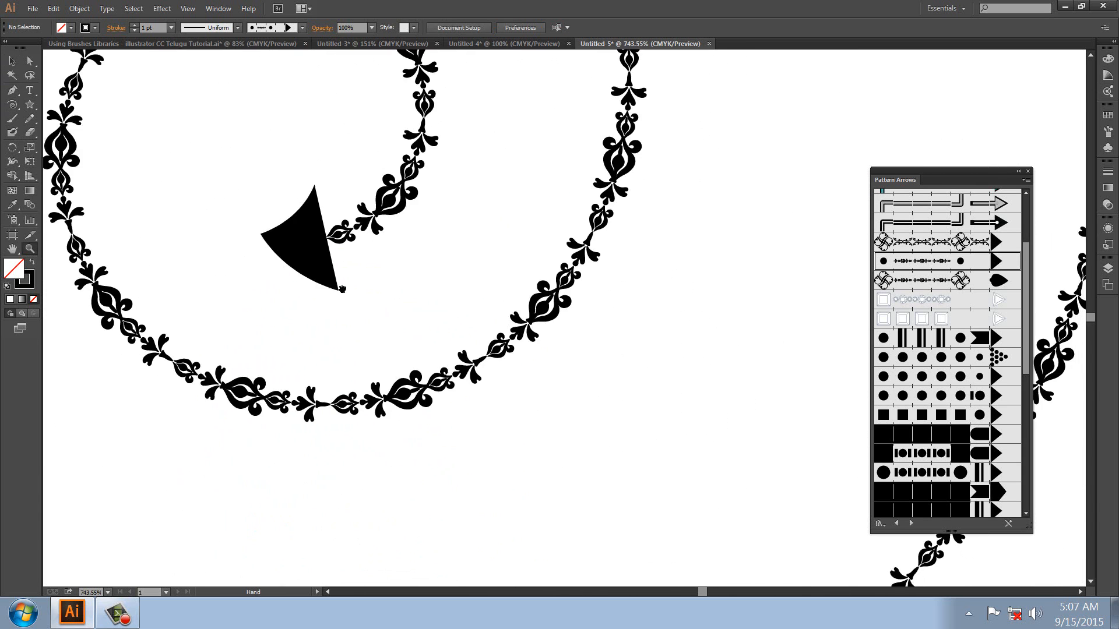
{"action": "key", "text": "ctrl+minus"}
{"action": "key", "text": "ctrl+minus"}
{"action": "key", "text": "ctrl+minus"}
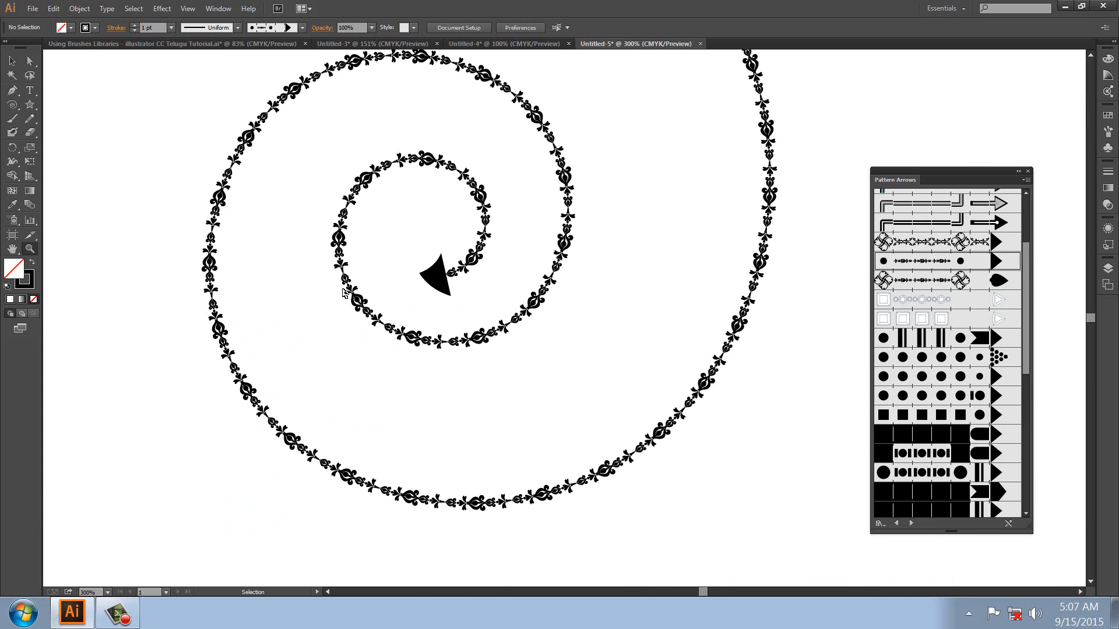
{"action": "key", "text": "ctrl+minus"}
{"action": "key", "text": "ctrl+minus"}
{"action": "key", "text": "ctrl+minus"}
{"action": "key", "text": "ctrl+plus"}
{"action": "key", "text": "ctrl+plus"}
{"action": "key", "text": "ctrl+plus"}
{"action": "key", "text": "ctrl+plus"}
{"action": "key", "text": "ctrl+plus"}
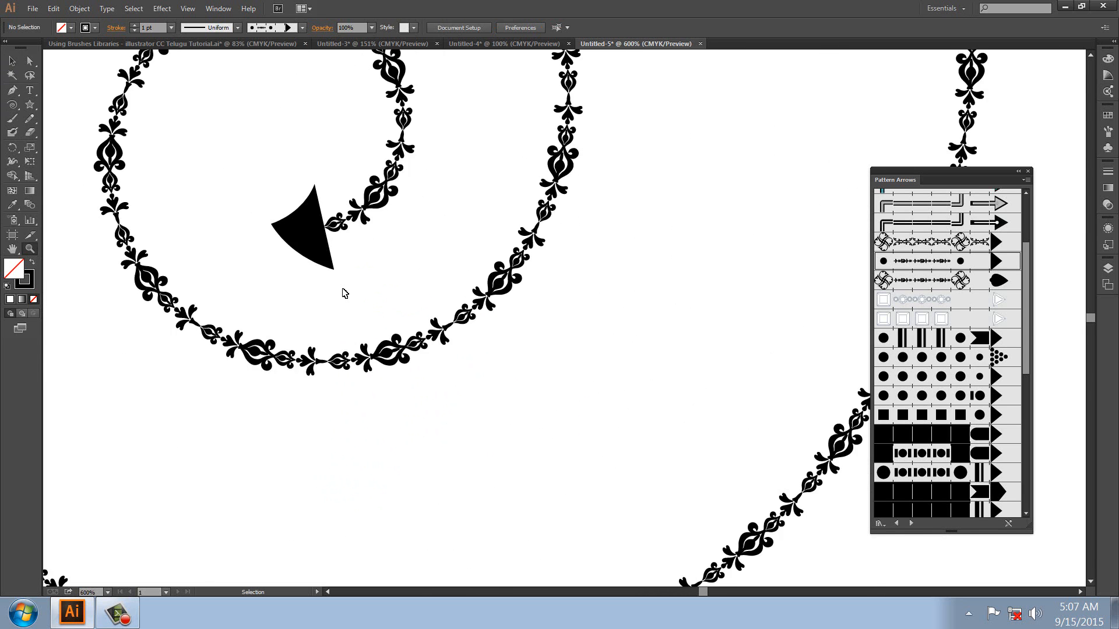
{"action": "key", "text": "ctrl+plus"}
{"action": "key", "text": "ctrl+plus"}
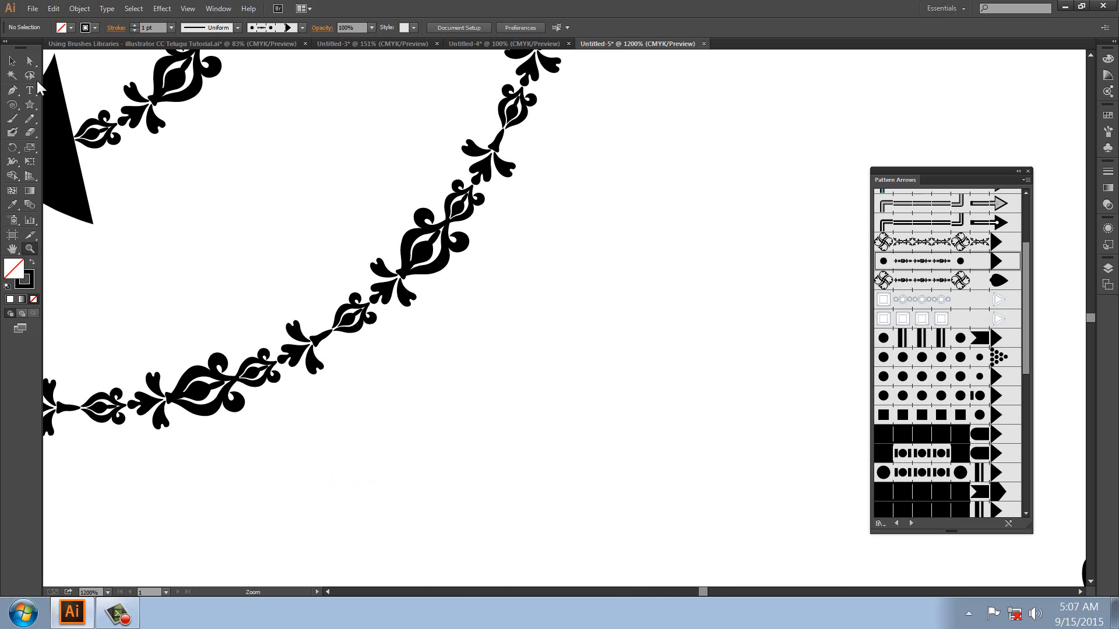
- Select the spiral path and try to recolour its brushed stroke with the yellow-orange gradient swatch
{"action": "left_click", "coordinate": [11, 61]}
{"action": "left_click_drag", "start_coordinate": [168, 96], "coordinate": [417, 269]}
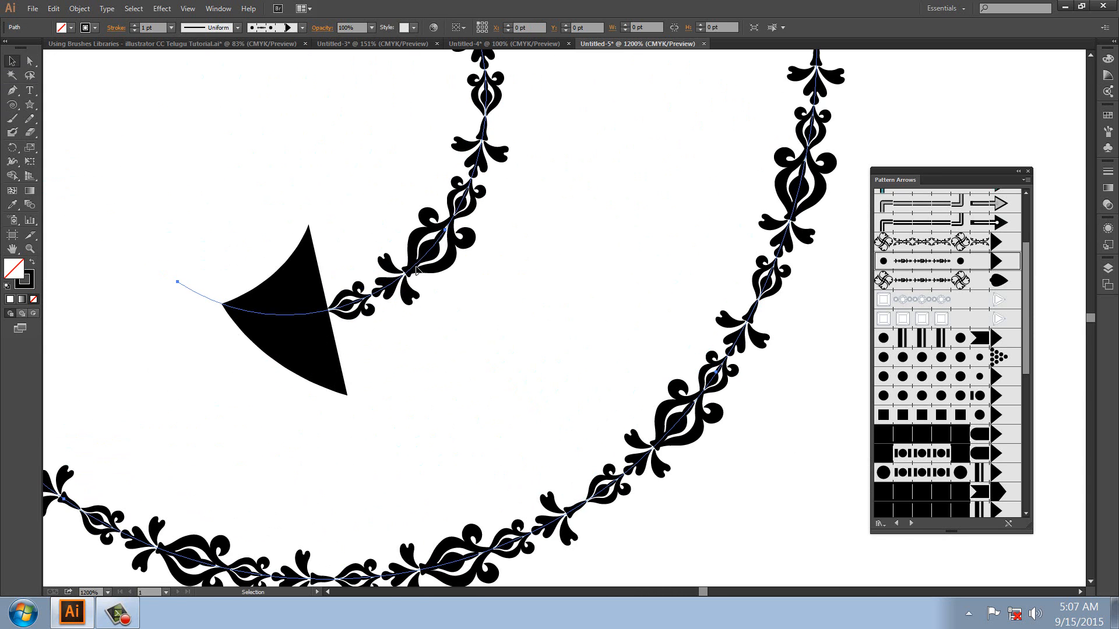
{"action": "key", "text": "ctrl+minus"}
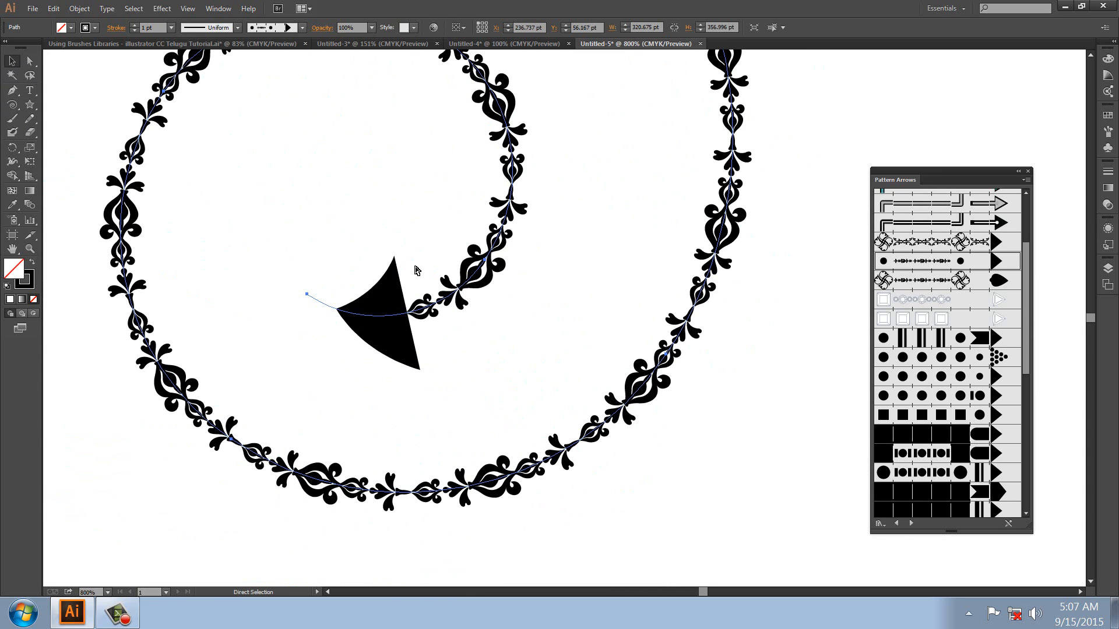
{"action": "left_click", "coordinate": [94, 28]}
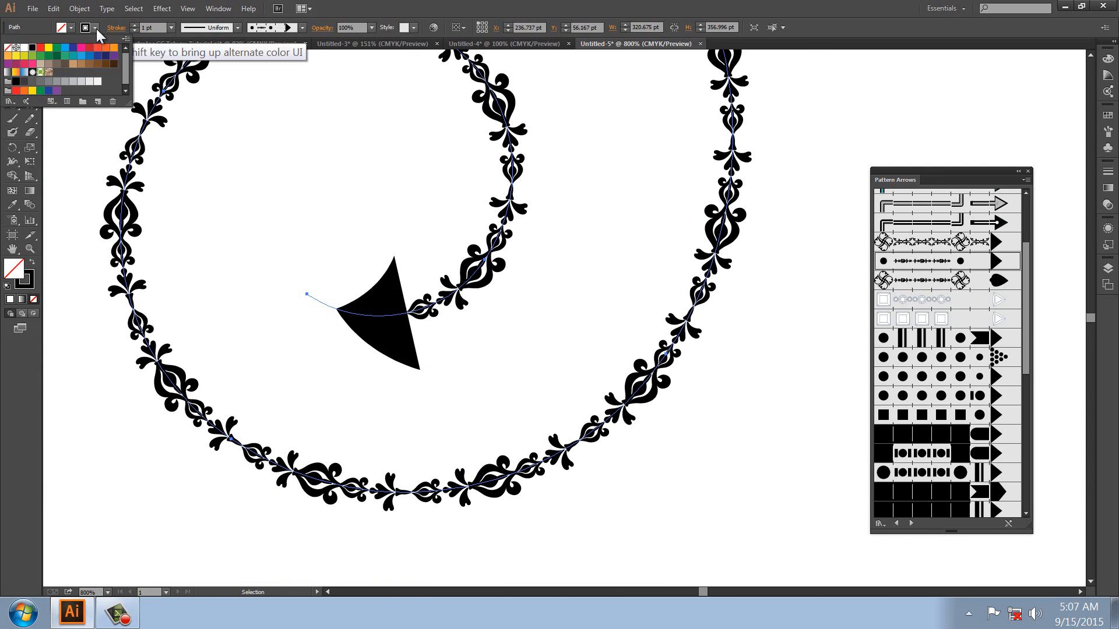
{"action": "left_click", "coordinate": [16, 72]}
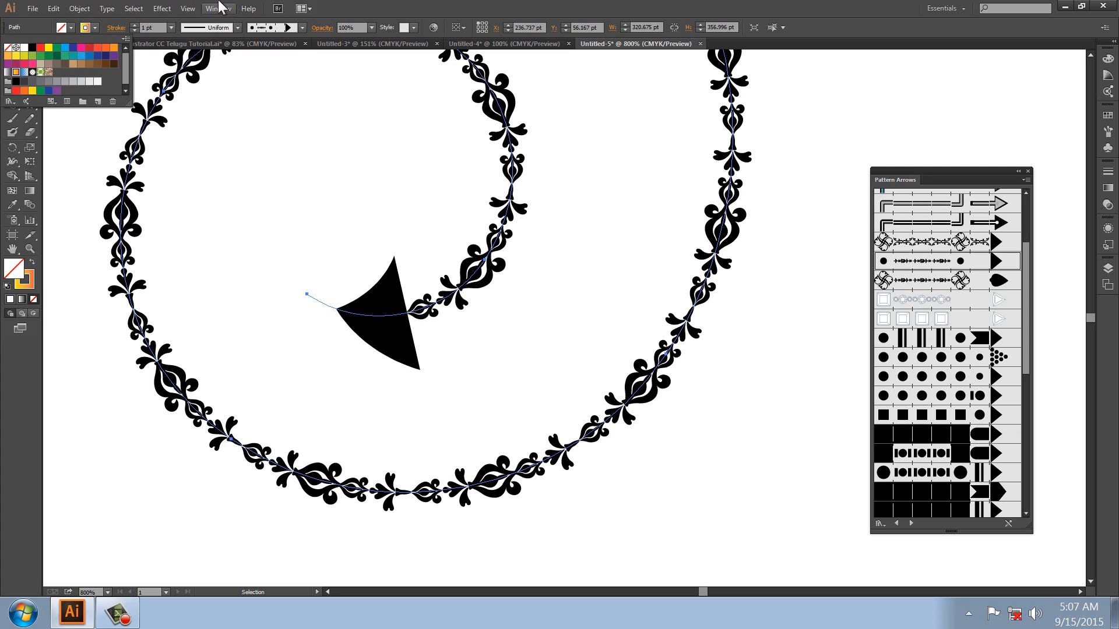
- Expand the spiral's appearance into editable shapes and fill them with the yellow-orange gradient swatch
{"action": "left_click", "coordinate": [79, 9]}
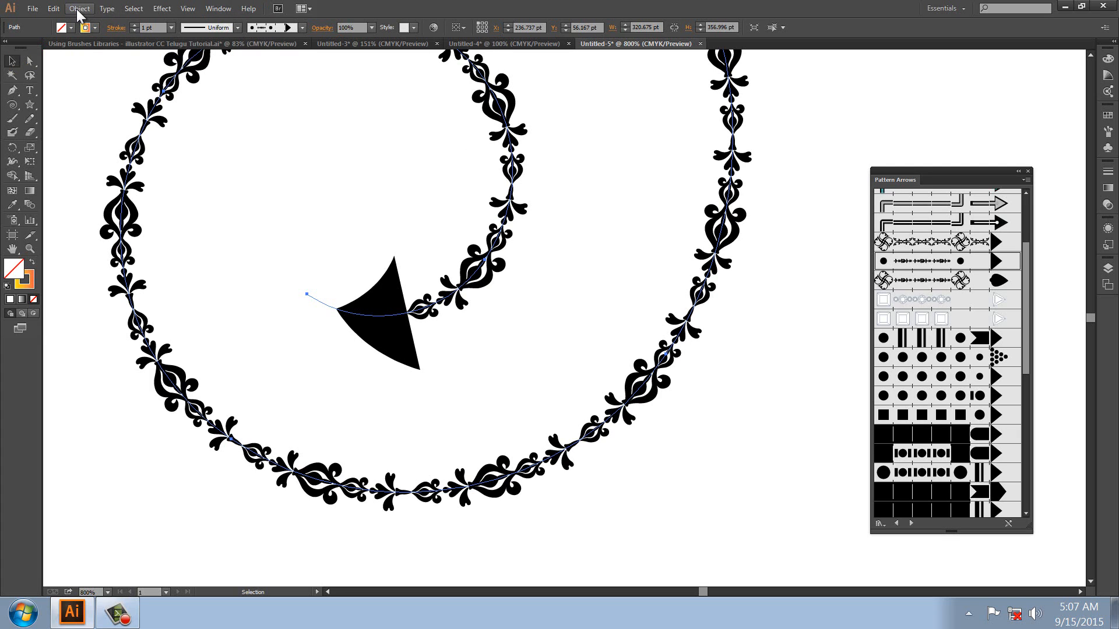
{"action": "left_click", "coordinate": [79, 9]}
{"action": "left_click", "coordinate": [119, 176]}
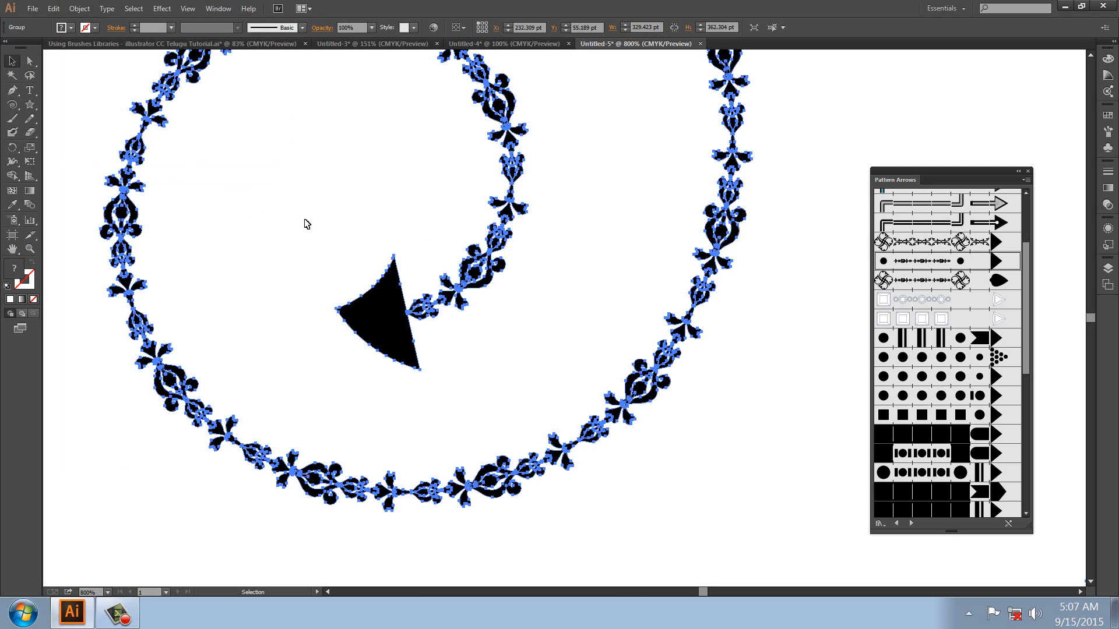
{"action": "left_click", "coordinate": [72, 27]}
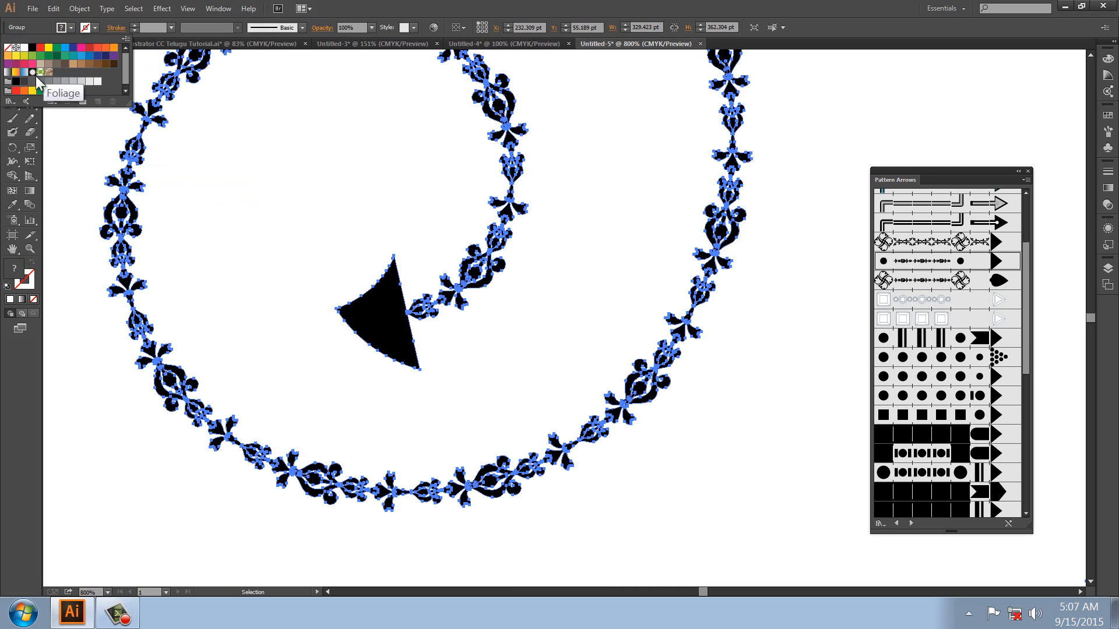
{"action": "left_click", "coordinate": [16, 73]}
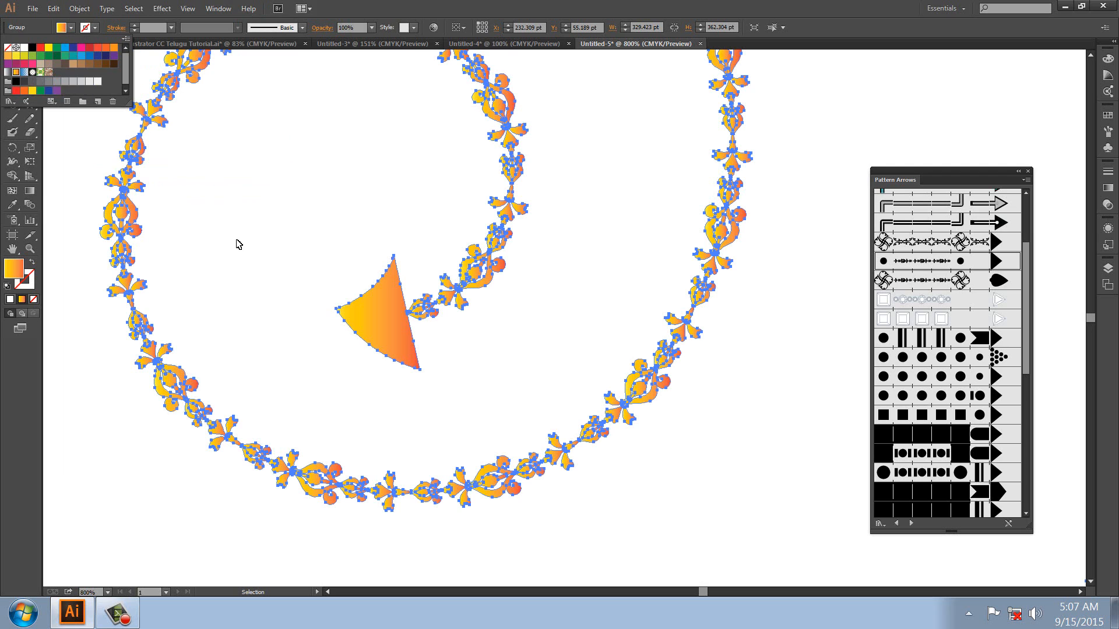
- Examine the whole gradient-filled spiral at lower magnification, both selected and deselected
{"action": "key", "text": "ctrl+minus"}
{"action": "key", "text": "ctrl+minus"}
{"action": "key", "text": "ctrl+minus"}
{"action": "key", "text": "ctrl+minus"}
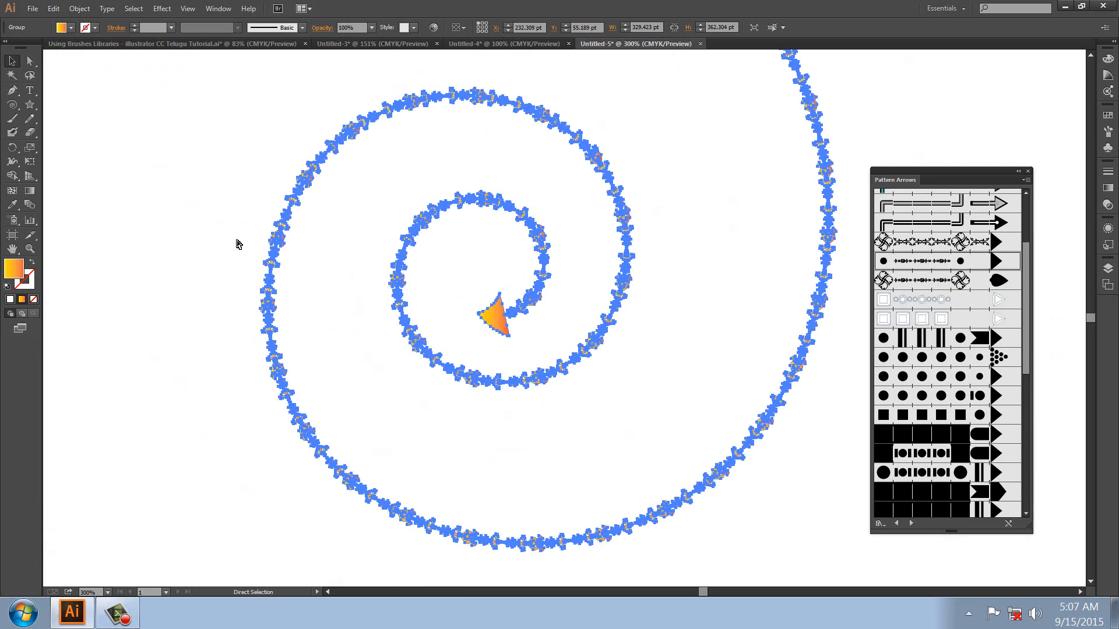
{"action": "left_click", "coordinate": [257, 238]}
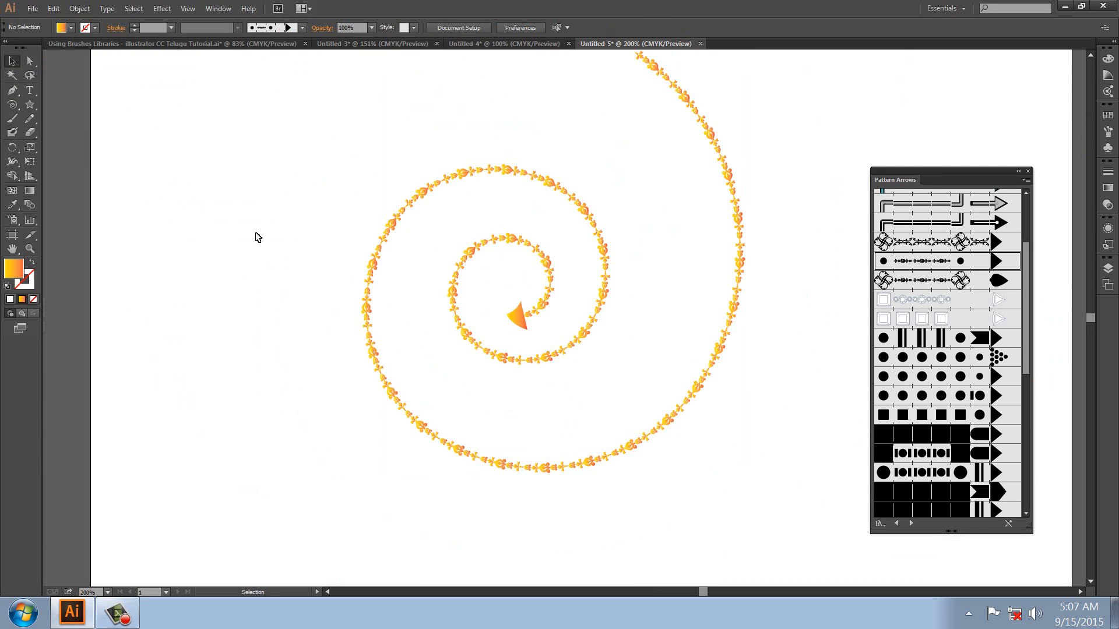
{"action": "left_click", "coordinate": [499, 358]}
{"action": "scroll", "coordinate": [499, 358], "scroll_direction": "up", "scroll_amount": 1}
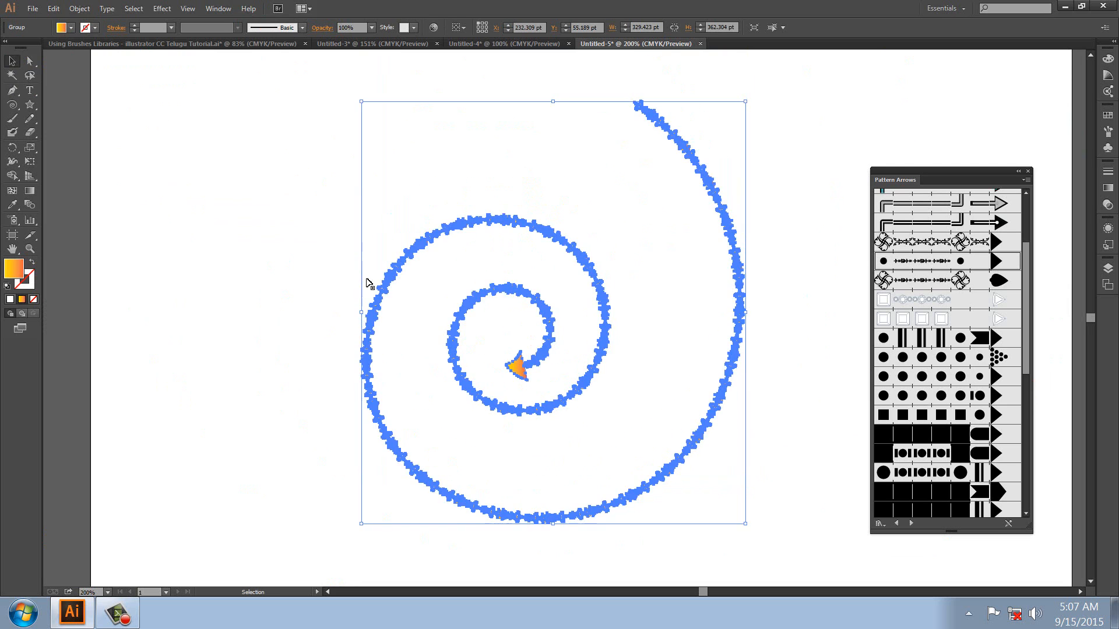
{"action": "left_click", "coordinate": [350, 257]}
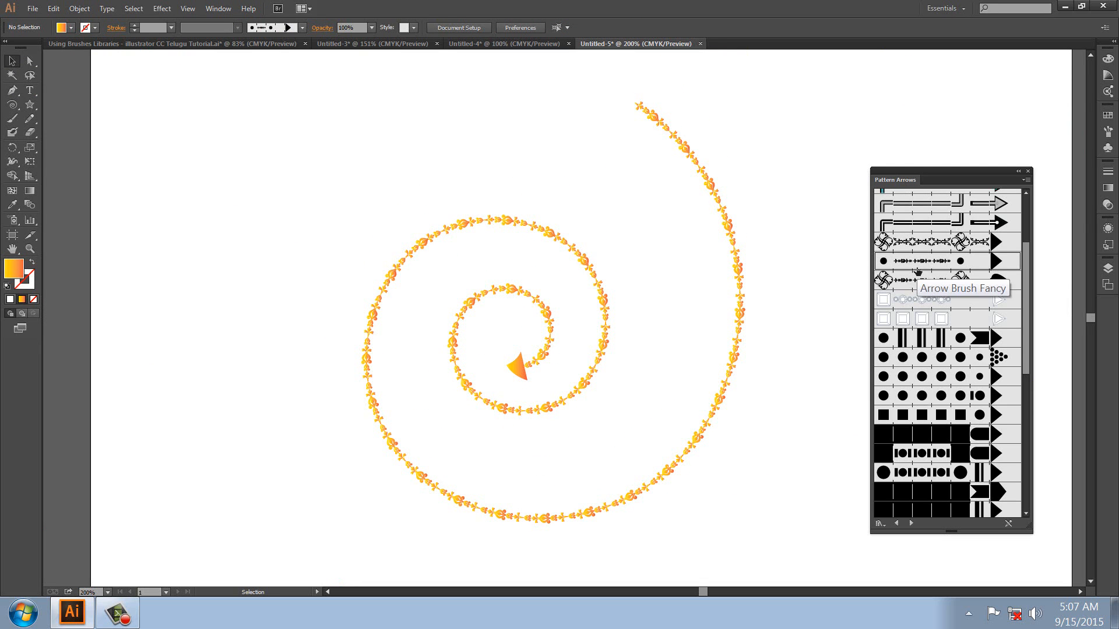
- Open the Borders_Decorative brush library
{"action": "left_click", "coordinate": [218, 8]}
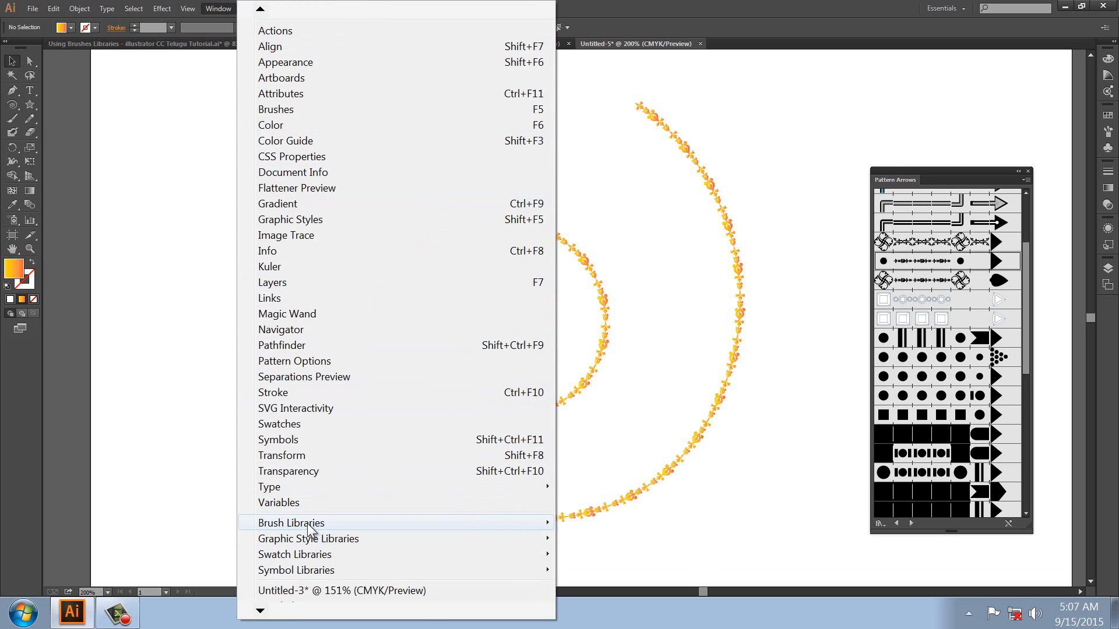
{"action": "mouse_move", "coordinate": [308, 527]}
{"action": "mouse_move", "coordinate": [602, 411]}
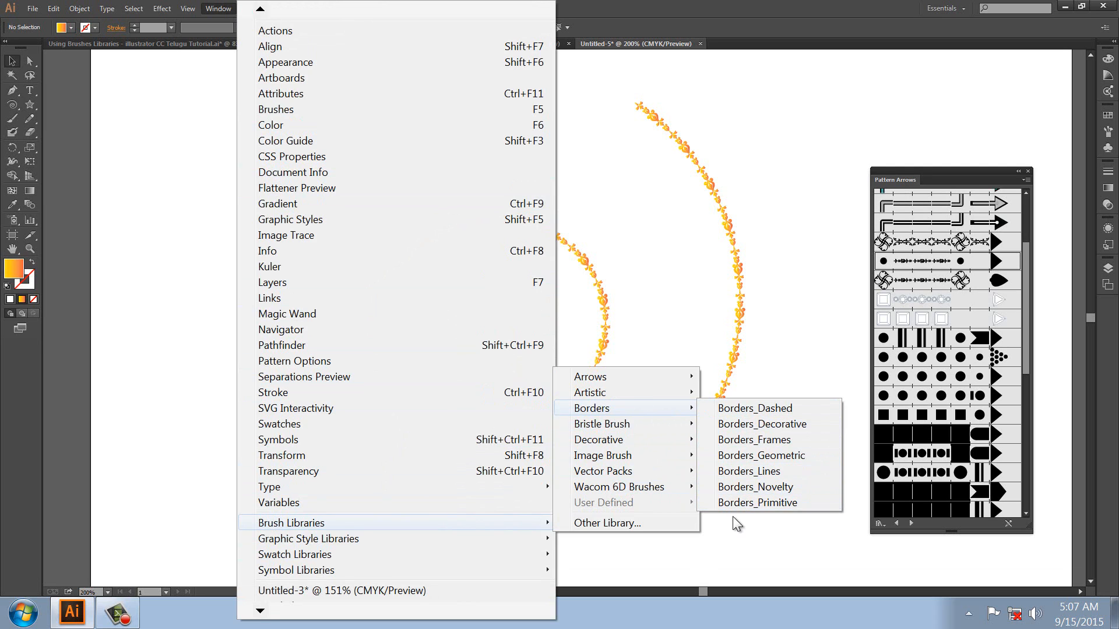
{"action": "left_click", "coordinate": [739, 425]}
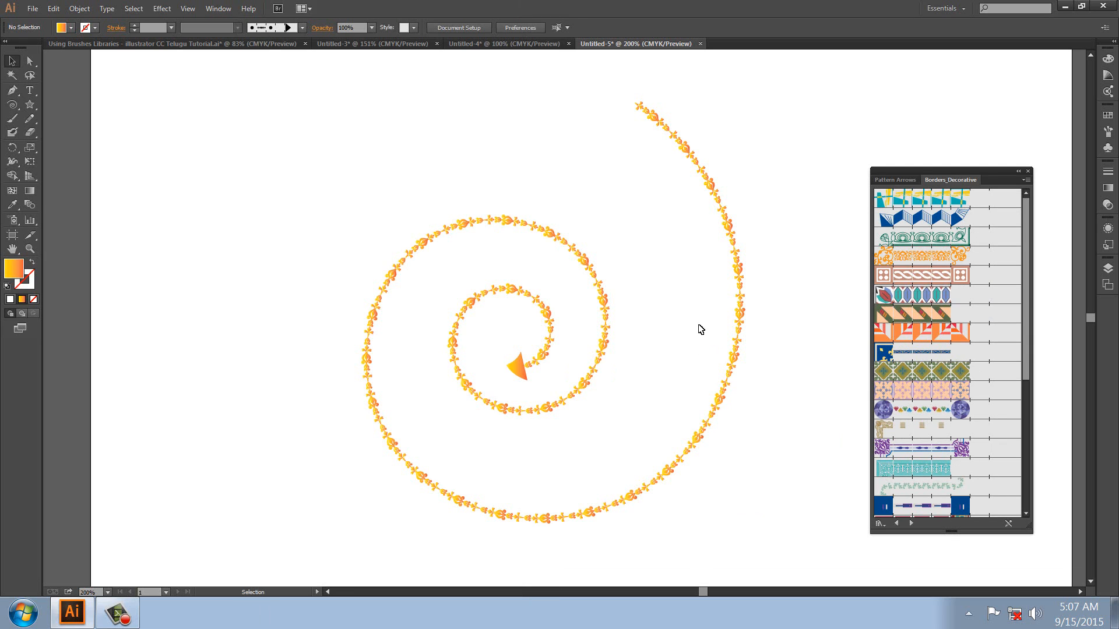
- Delete the spiral and draw a rectangle about 212 × 140 pt in the artboard's upper-left area
{"action": "key", "text": "ctrl+a"}
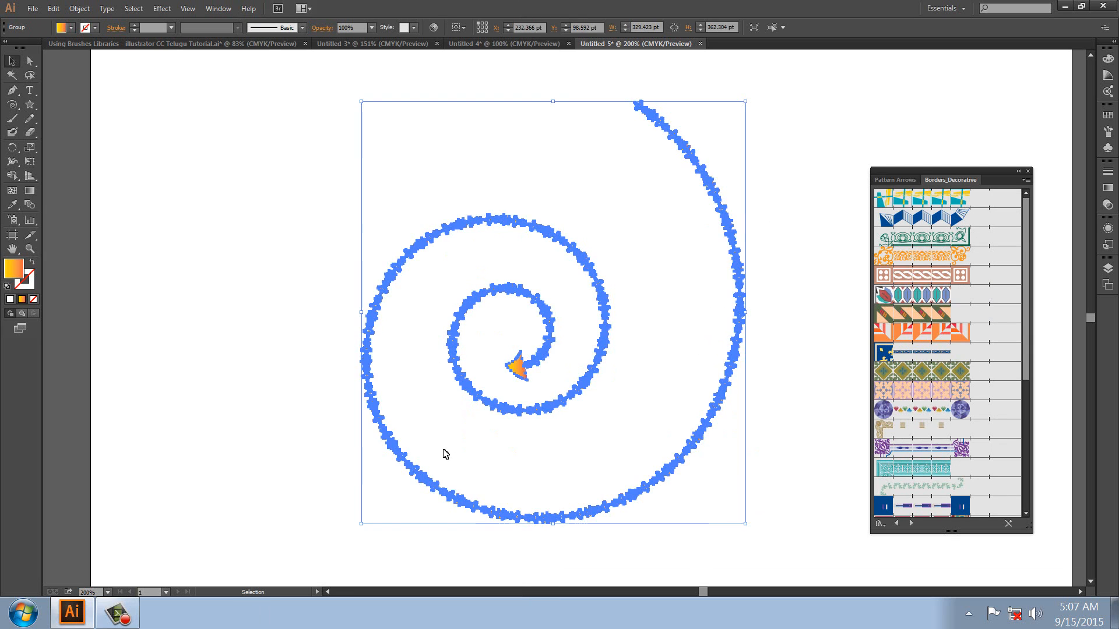
{"action": "key", "text": "Delete"}
{"action": "left_click_drag", "start_coordinate": [30, 105], "coordinate": [64, 103]}
{"action": "left_click_drag", "start_coordinate": [136, 92], "coordinate": [384, 255]}
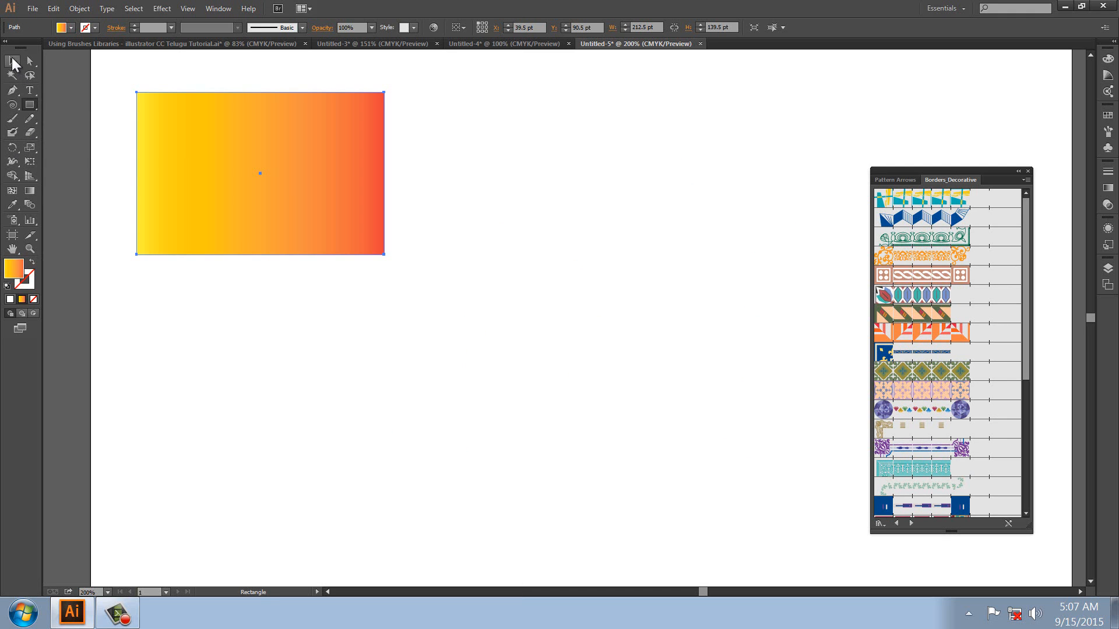
{"action": "left_click", "coordinate": [11, 61]}
- Replace the rectangle's gradient fill with solid white and give it an orange stroke
{"action": "double_click", "coordinate": [17, 271]}
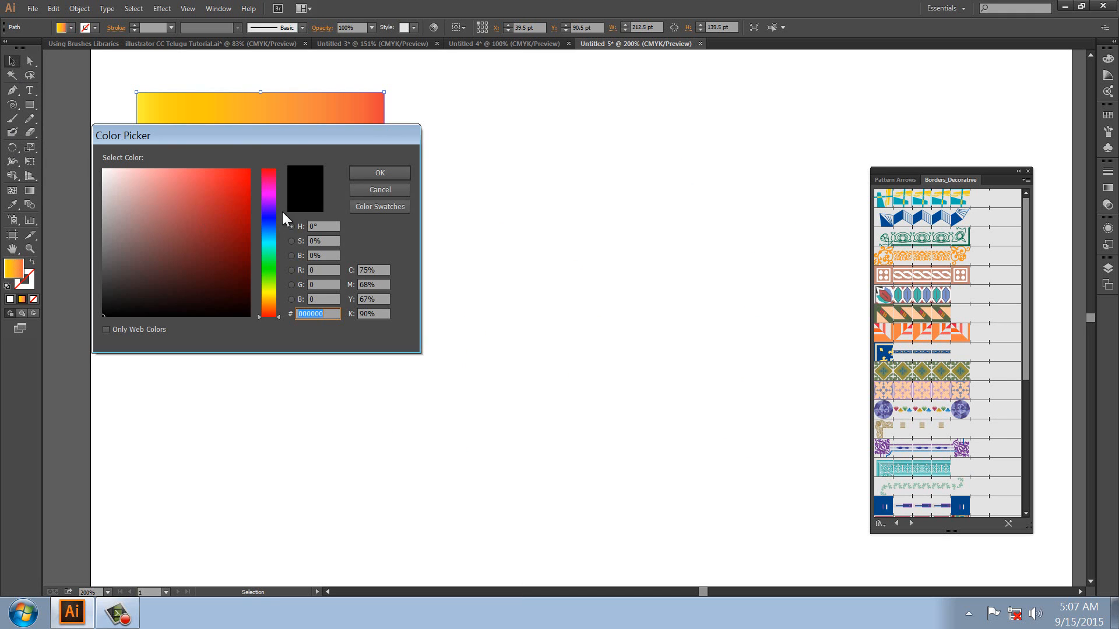
{"action": "left_click", "coordinate": [365, 191]}
{"action": "left_click", "coordinate": [72, 28]}
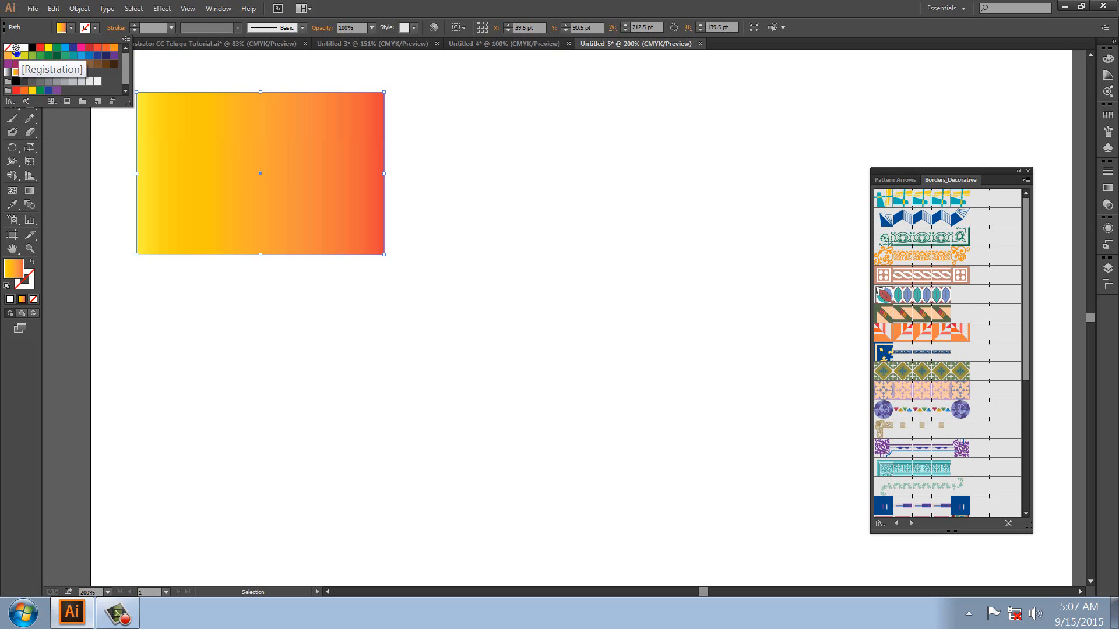
{"action": "left_click", "coordinate": [8, 47]}
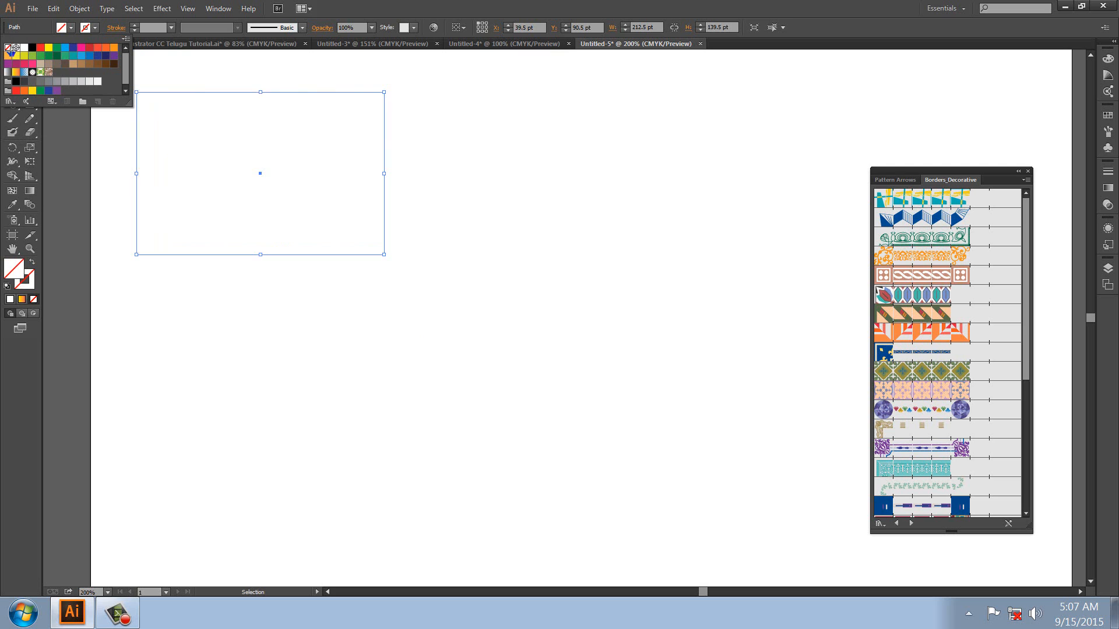
{"action": "left_click", "coordinate": [10, 300]}
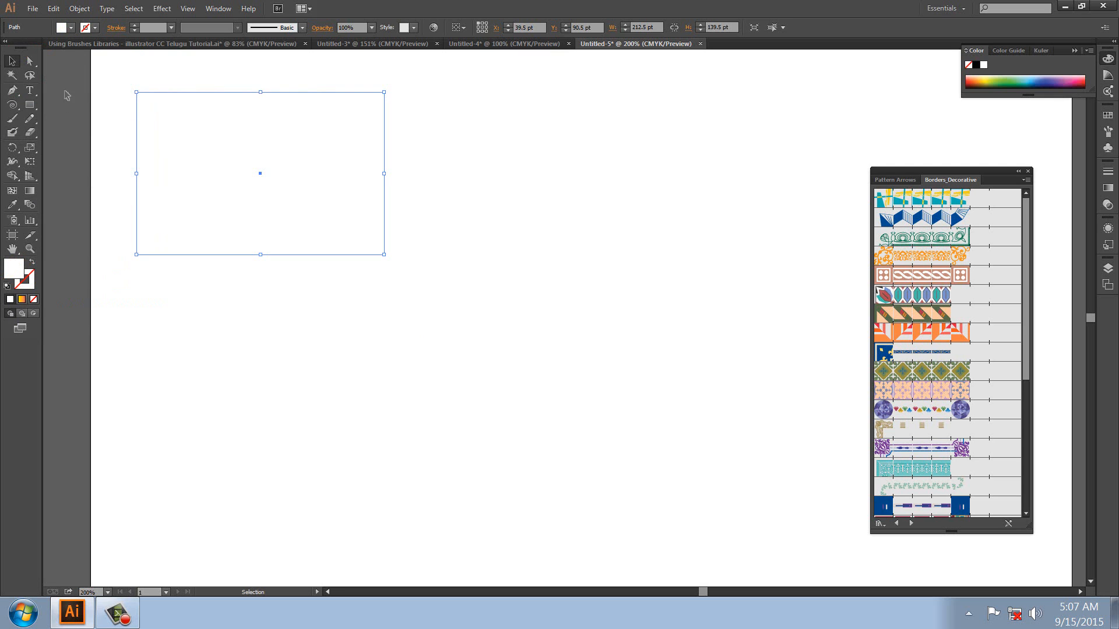
{"action": "left_click", "coordinate": [95, 27]}
{"action": "left_click", "coordinate": [106, 48]}
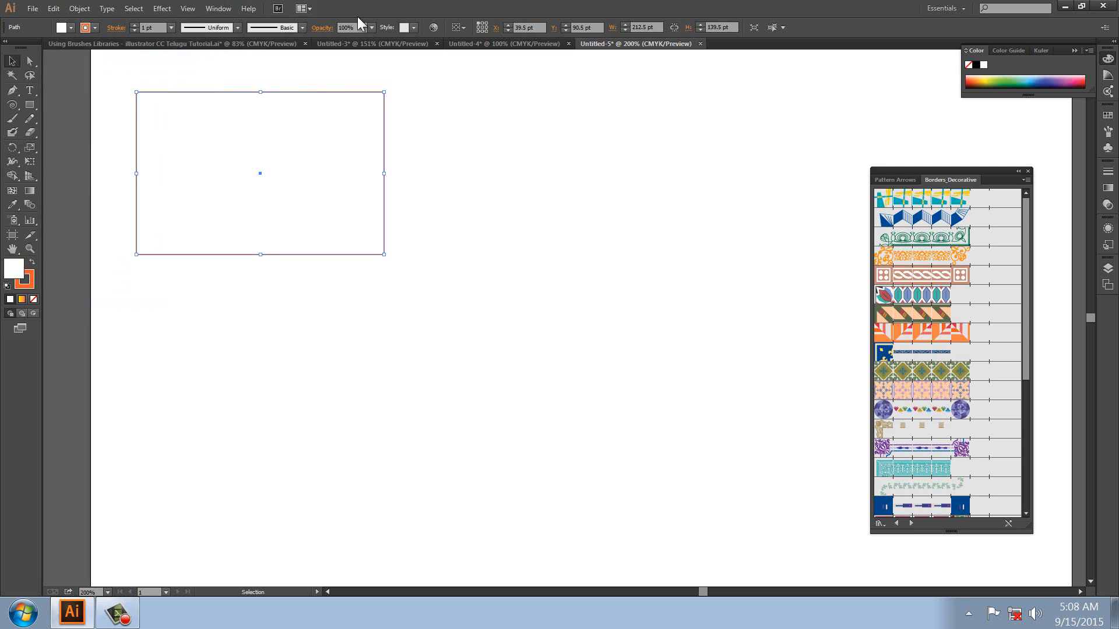
- Try several decorative border brushes on the rectangle, including the green diamond tiles, and finish with the Avant Garde brush
{"action": "left_click", "coordinate": [30, 249]}
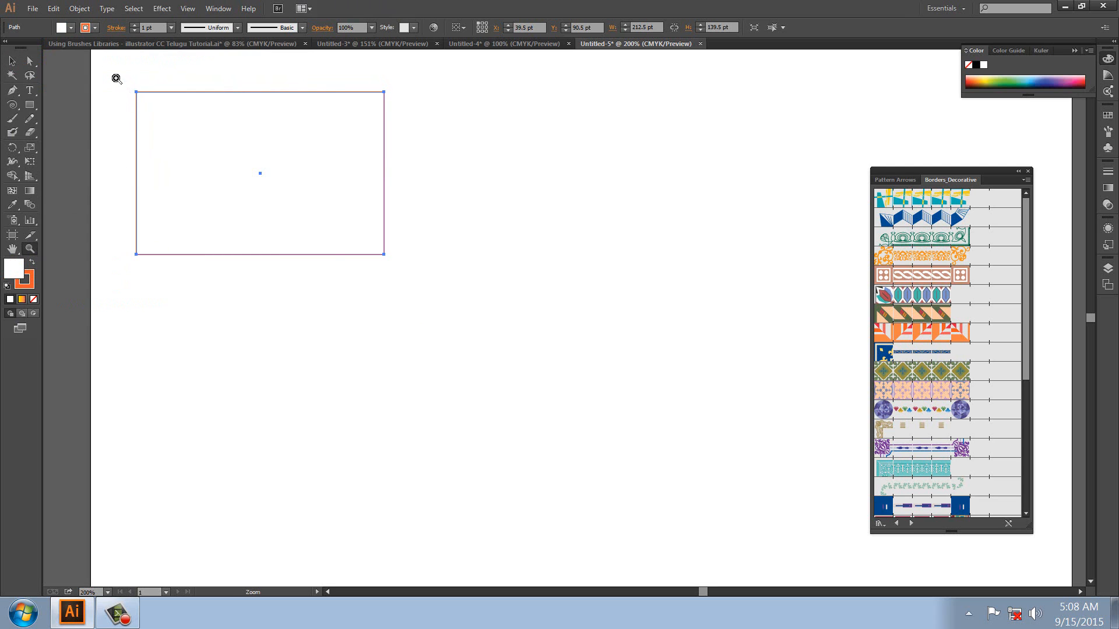
{"action": "left_click_drag", "start_coordinate": [117, 79], "coordinate": [610, 367]}
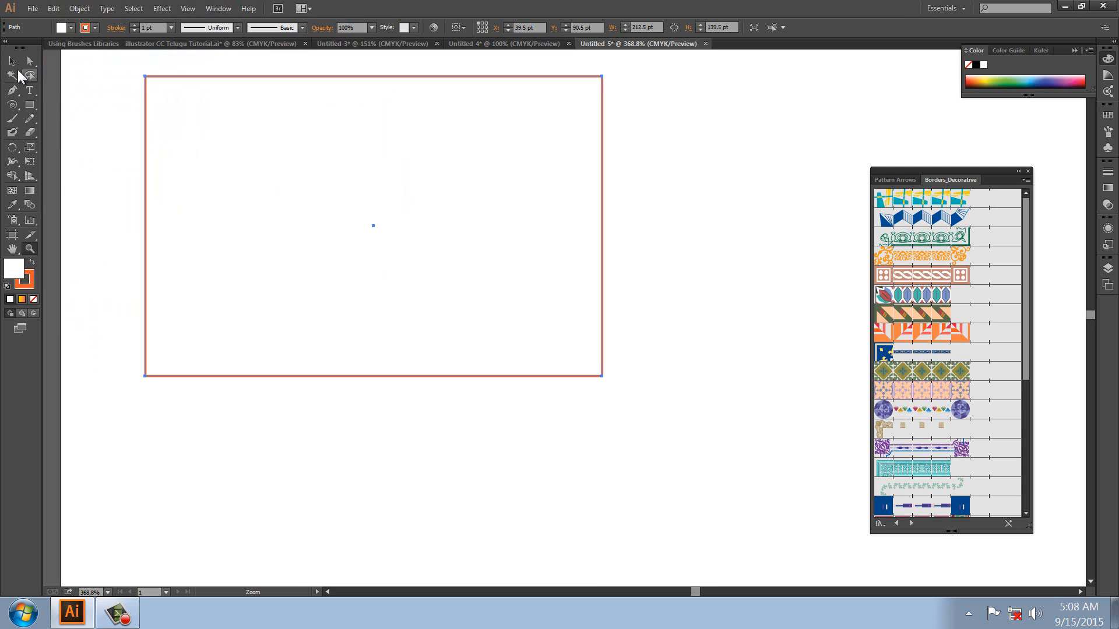
{"action": "left_click", "coordinate": [11, 61]}
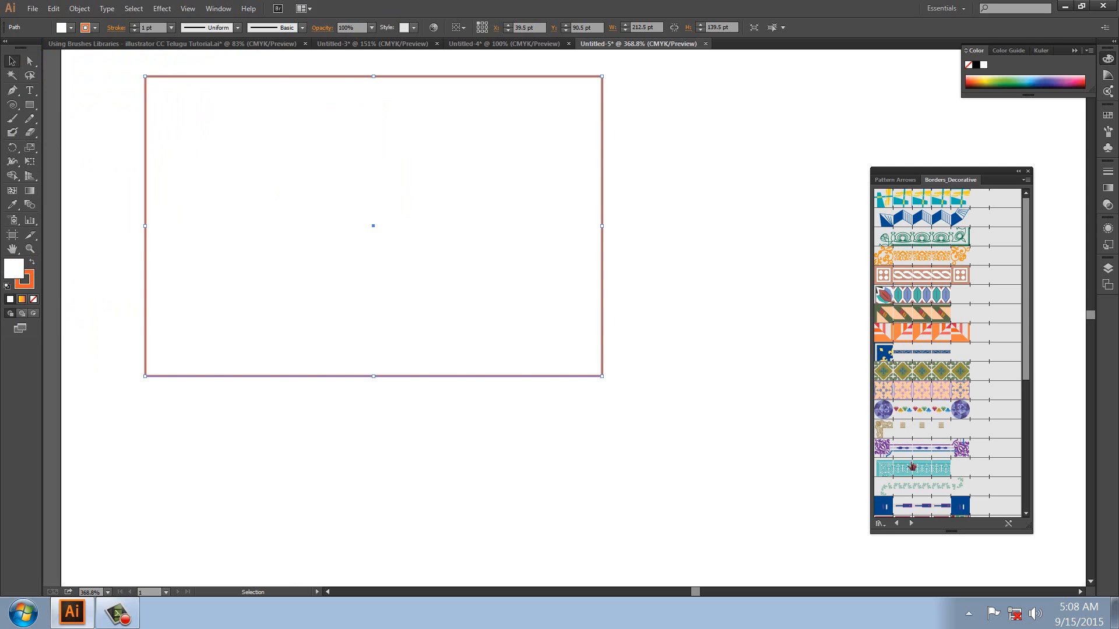
{"action": "left_click", "coordinate": [912, 468]}
{"action": "left_click", "coordinate": [919, 372]}
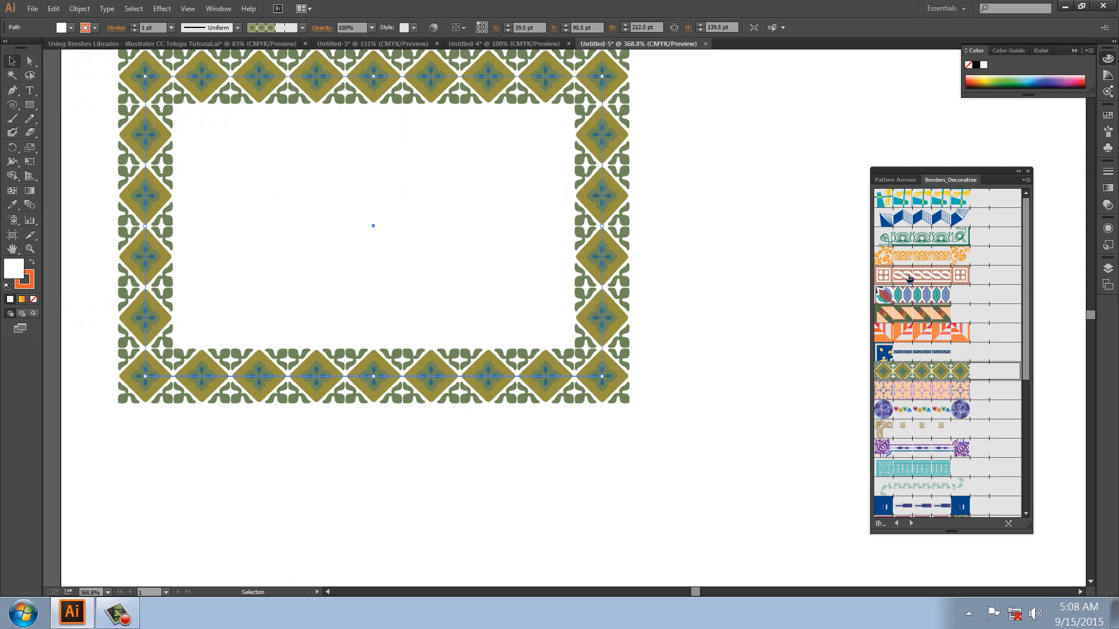
{"action": "left_click", "coordinate": [909, 258]}
{"action": "left_click", "coordinate": [909, 239]}
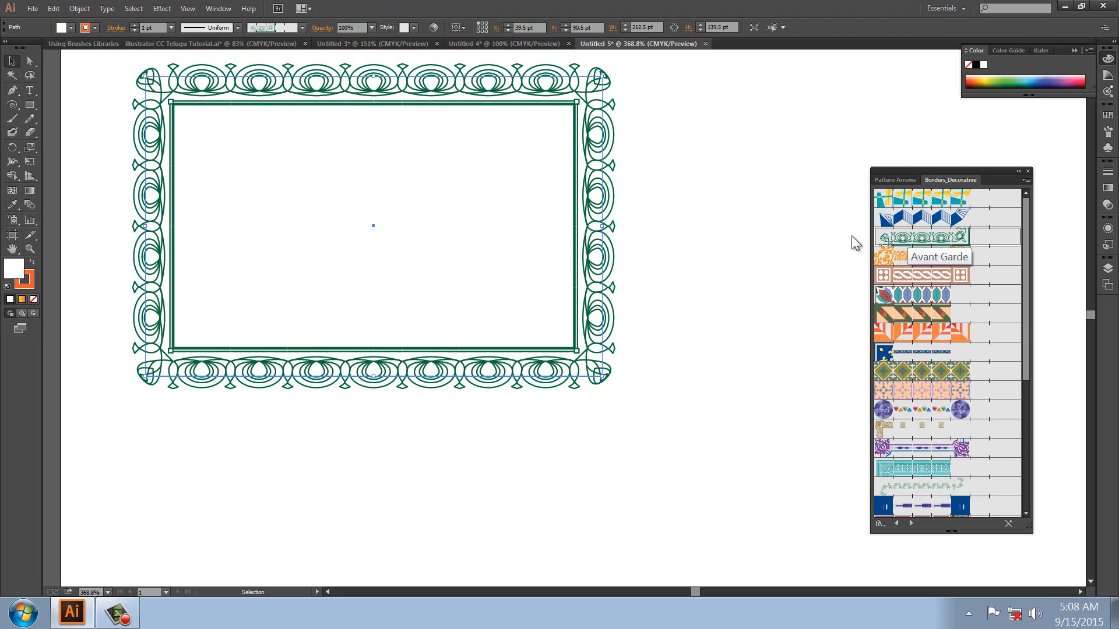
- Draw an ellipse about 293 × 285 pt beside the framed rectangle and apply the teal decorative border brush to it
{"action": "key", "text": "ctrl+minus"}
{"action": "key", "text": "ctrl+minus"}
{"action": "key", "text": "ctrl+minus"}
{"action": "key", "text": "space"}
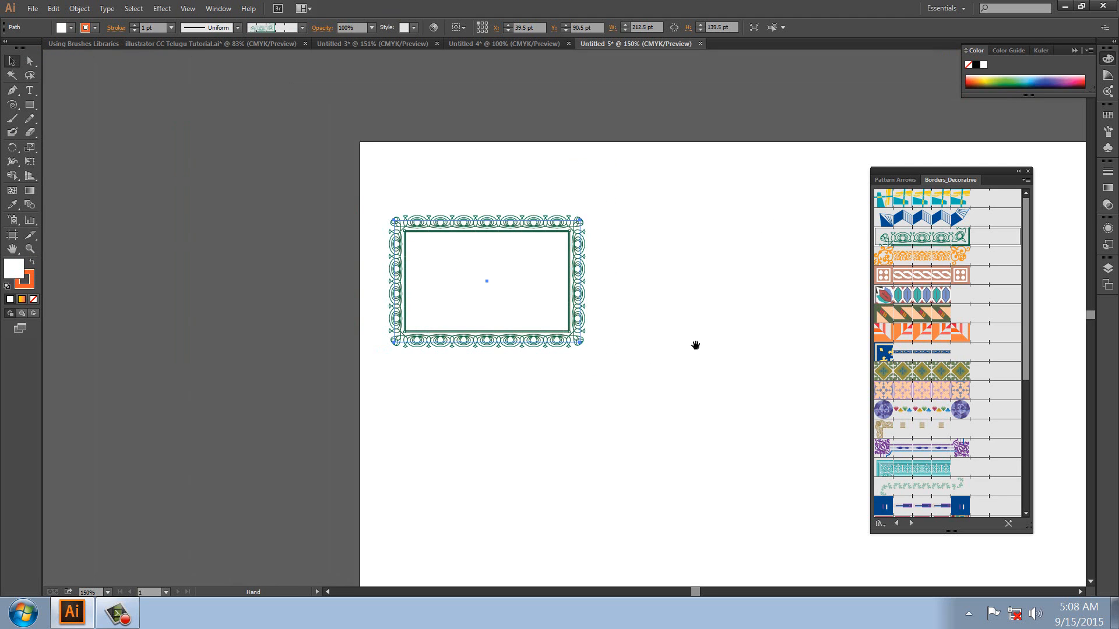
{"action": "left_click_drag", "start_coordinate": [695, 345], "coordinate": [475, 253]}
{"action": "left_click_drag", "start_coordinate": [30, 107], "coordinate": [64, 128]}
{"action": "left_click_drag", "start_coordinate": [472, 128], "coordinate": [729, 377]}
{"action": "left_click", "coordinate": [914, 470]}
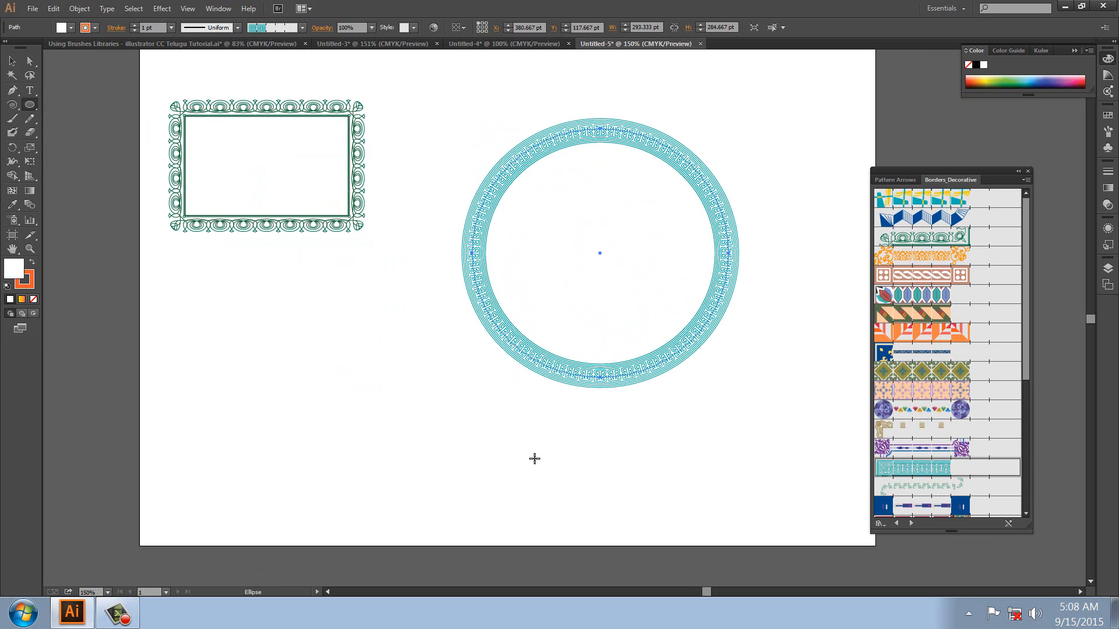
- Draw ellipses about 262 × 259 pt and 212 × 202 pt, applying the blue-and-gold scroll brush and the green-and-pink key border brush respectively
{"action": "mouse_move", "coordinate": [191, 290]}
{"action": "left_mouse_down"}
{"action": "mouse_move", "coordinate": [409, 489]}
{"action": "mouse_move", "coordinate": [420, 516]}
{"action": "left_mouse_up"}
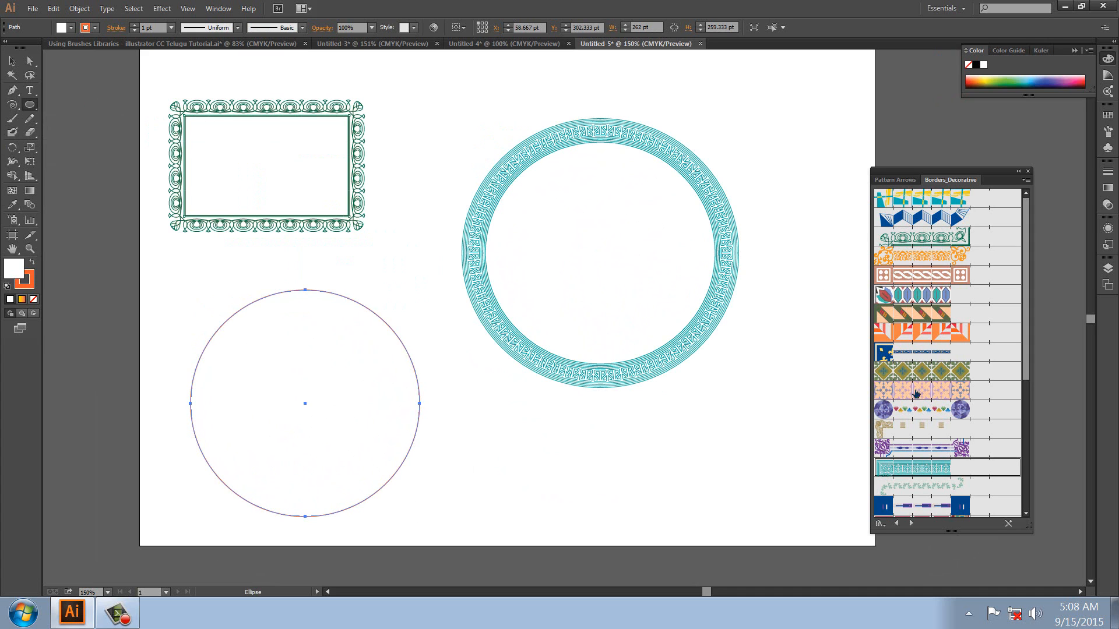
{"action": "left_click", "coordinate": [916, 356]}
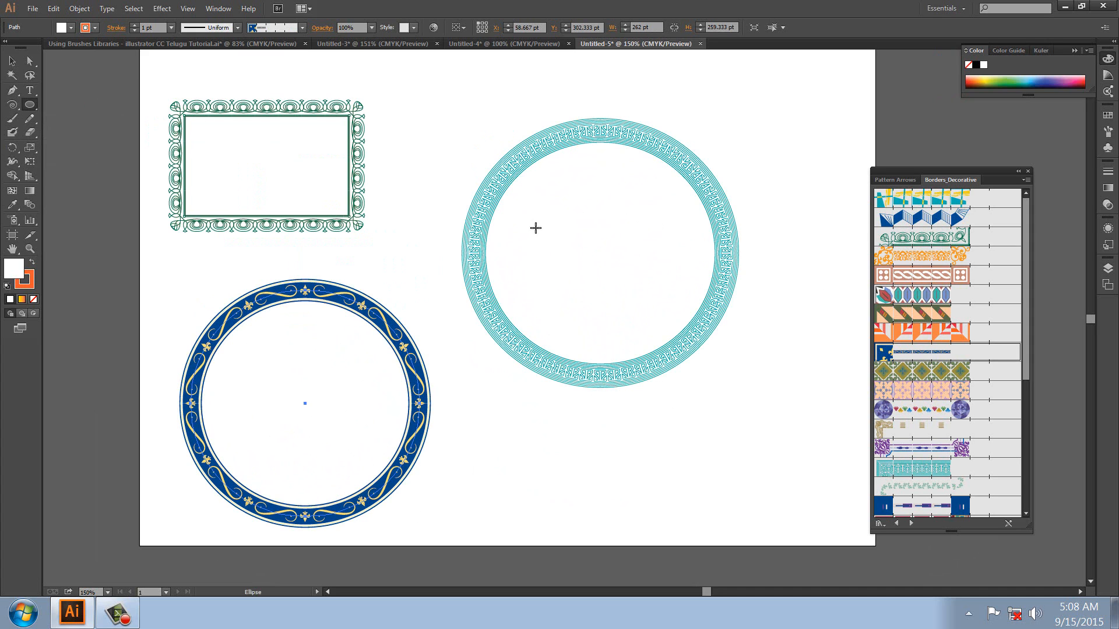
{"action": "left_click_drag", "start_coordinate": [454, 369], "coordinate": [640, 546]}
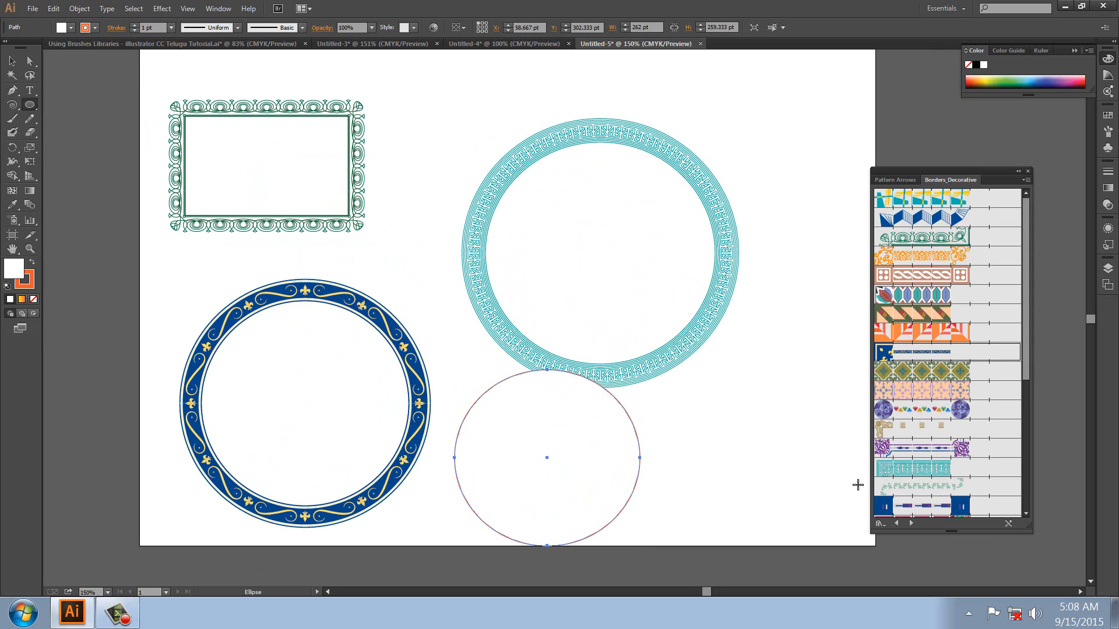
{"action": "left_click_drag", "start_coordinate": [1018, 359], "coordinate": [1025, 486]}
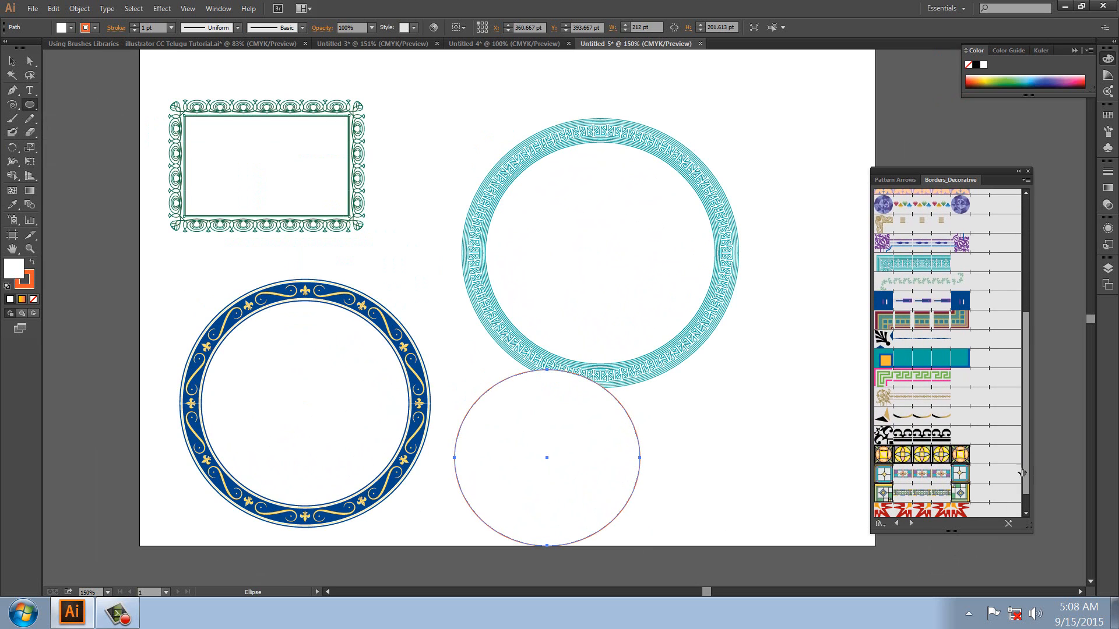
{"action": "left_click", "coordinate": [935, 376]}
- Draw ellipses about 173 × 175 pt and 181 × 183 pt, applying the teal-and-purple floral tile brush and the black scalloped border brush respectively
{"action": "mouse_move", "coordinate": [663, 386]}
{"action": "left_mouse_down"}
{"action": "mouse_move", "coordinate": [804, 507]}
{"action": "mouse_move", "coordinate": [813, 539]}
{"action": "left_mouse_up"}
{"action": "left_click", "coordinate": [900, 474]}
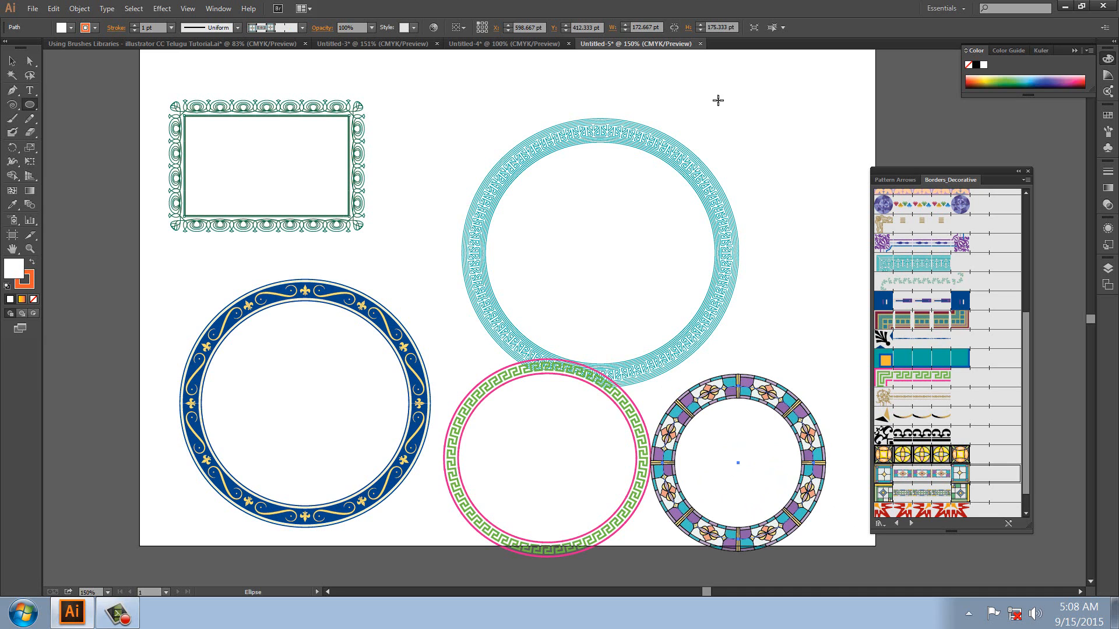
{"action": "left_click_drag", "start_coordinate": [718, 100], "coordinate": [874, 247]}
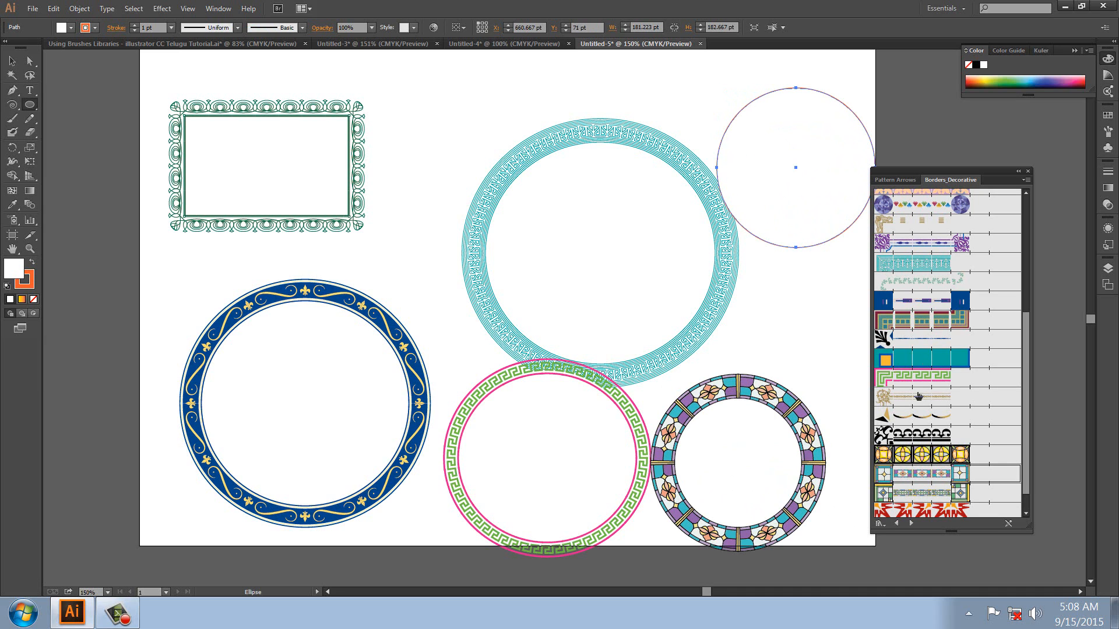
{"action": "left_click", "coordinate": [909, 435]}
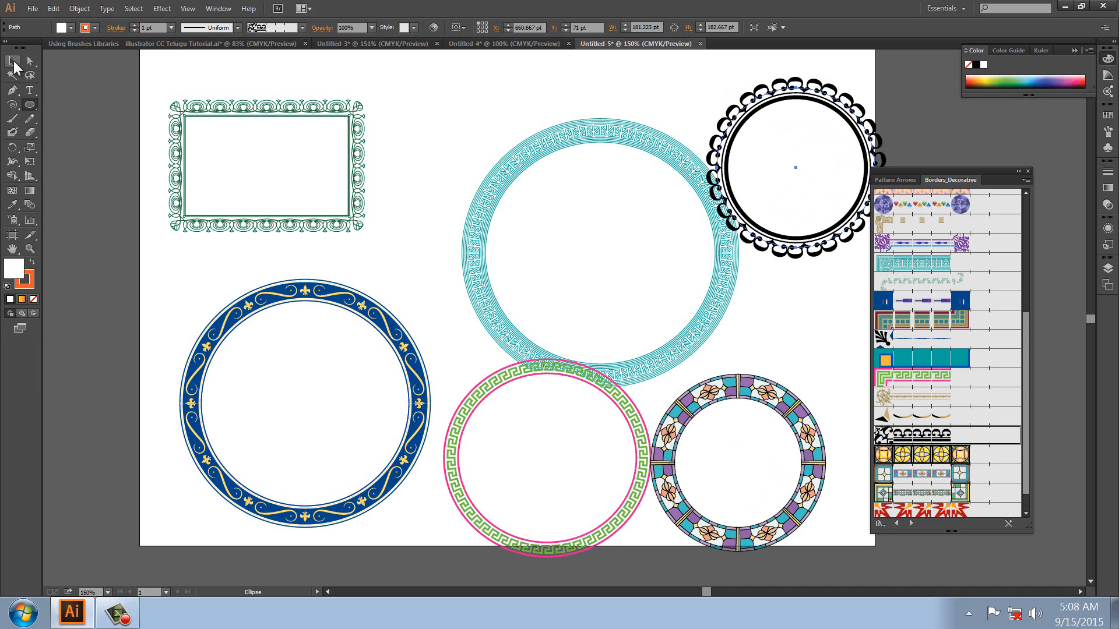
- Move the teal-bordered ellipse up beside the rectangle and the black scalloped ellipse slightly inward so it sits within the artboard
{"action": "key", "text": "v"}
{"action": "left_click_drag", "start_coordinate": [729, 288], "coordinate": [621, 216]}
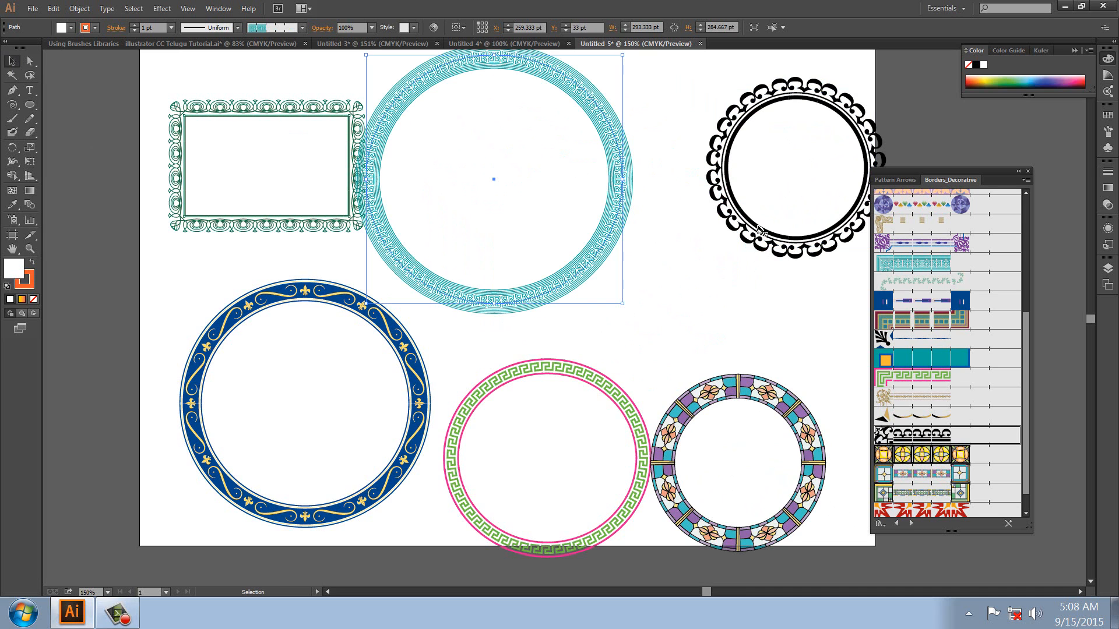
{"action": "left_click_drag", "start_coordinate": [756, 243], "coordinate": [710, 259]}
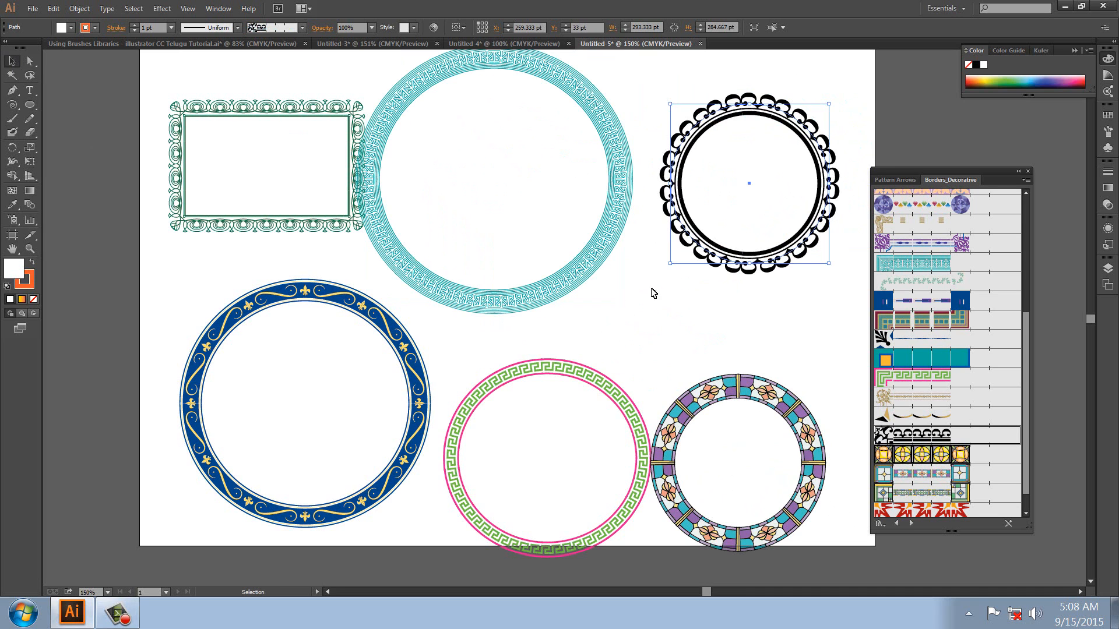
{"action": "left_click", "coordinate": [704, 324]}
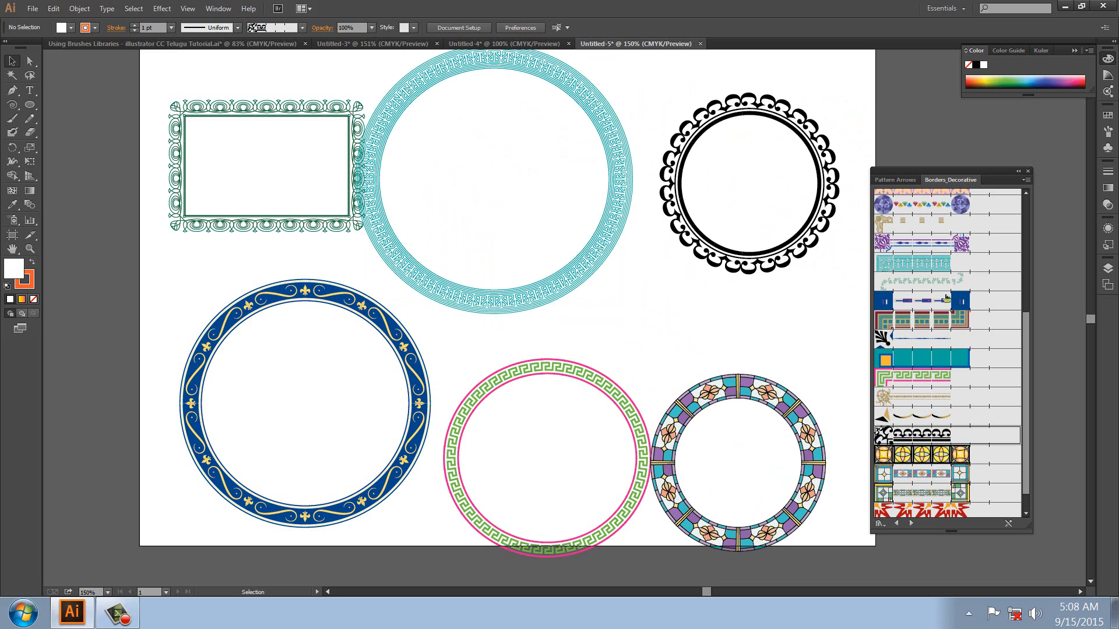
- Bring the brush library nearer to the artwork and advance through the border libraries to Borders_Novelty
{"action": "left_click_drag", "start_coordinate": [924, 174], "coordinate": [633, 100]}
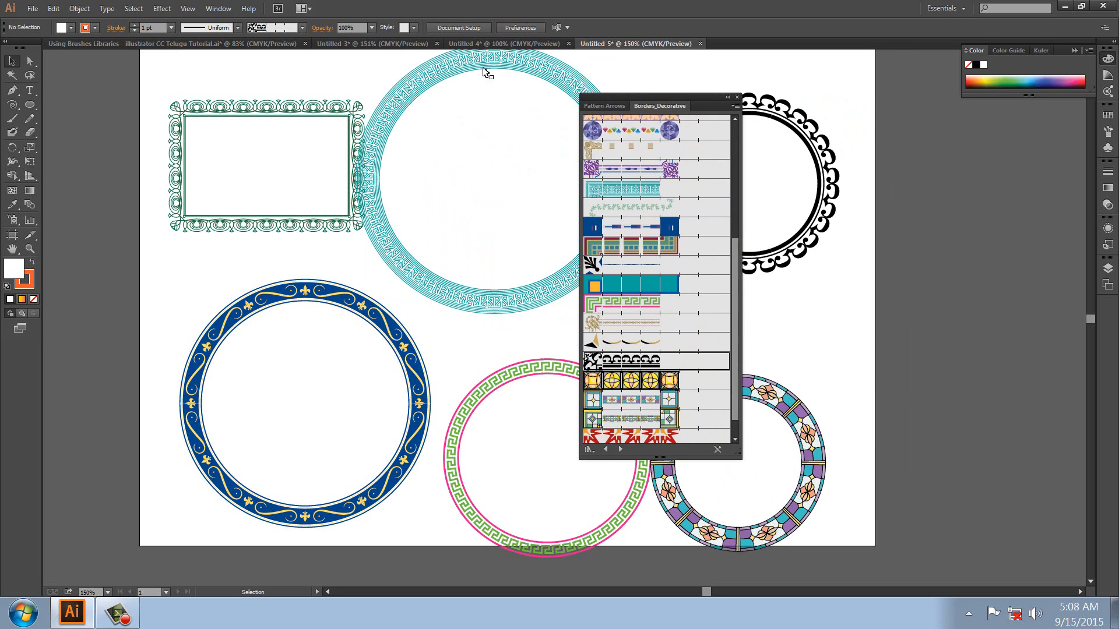
{"action": "left_click", "coordinate": [620, 449]}
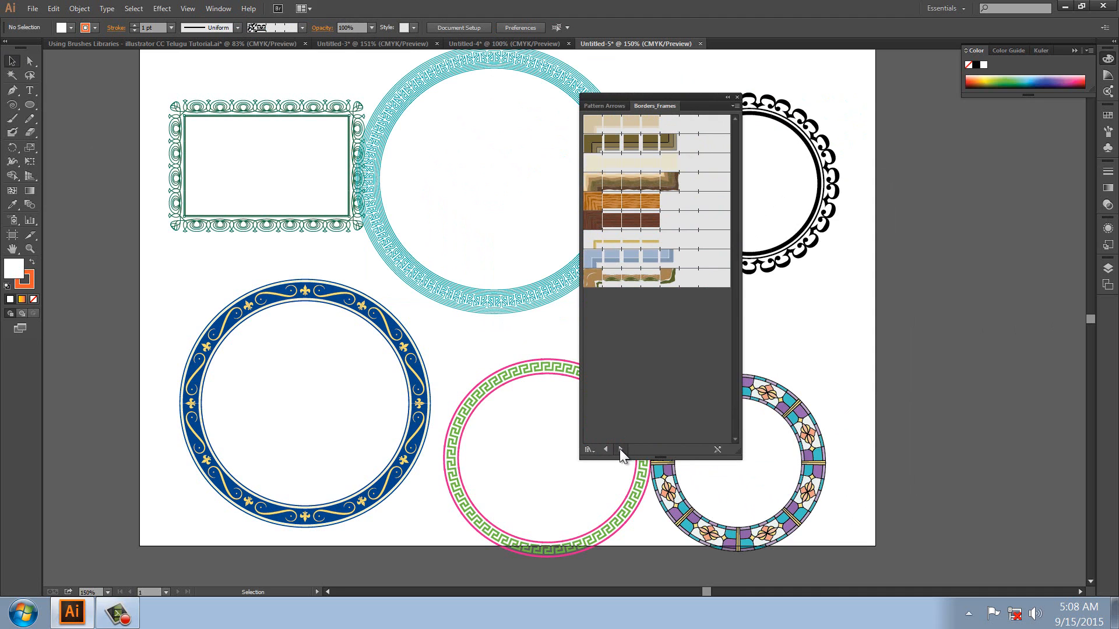
{"action": "left_click", "coordinate": [620, 449]}
{"action": "left_click", "coordinate": [620, 449]}
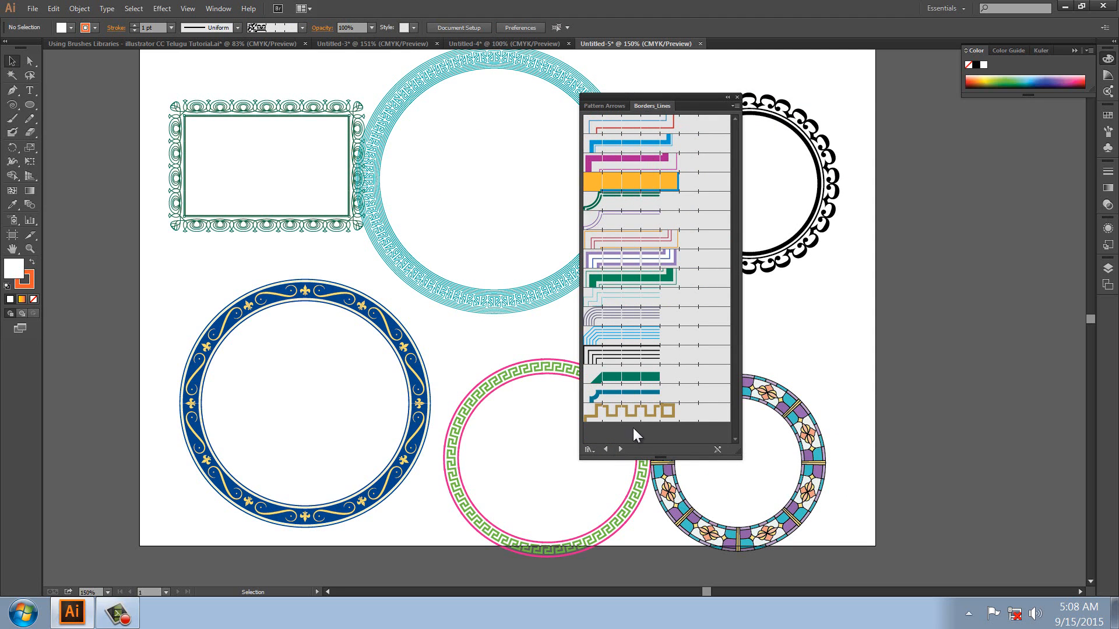
{"action": "left_click", "coordinate": [621, 449]}
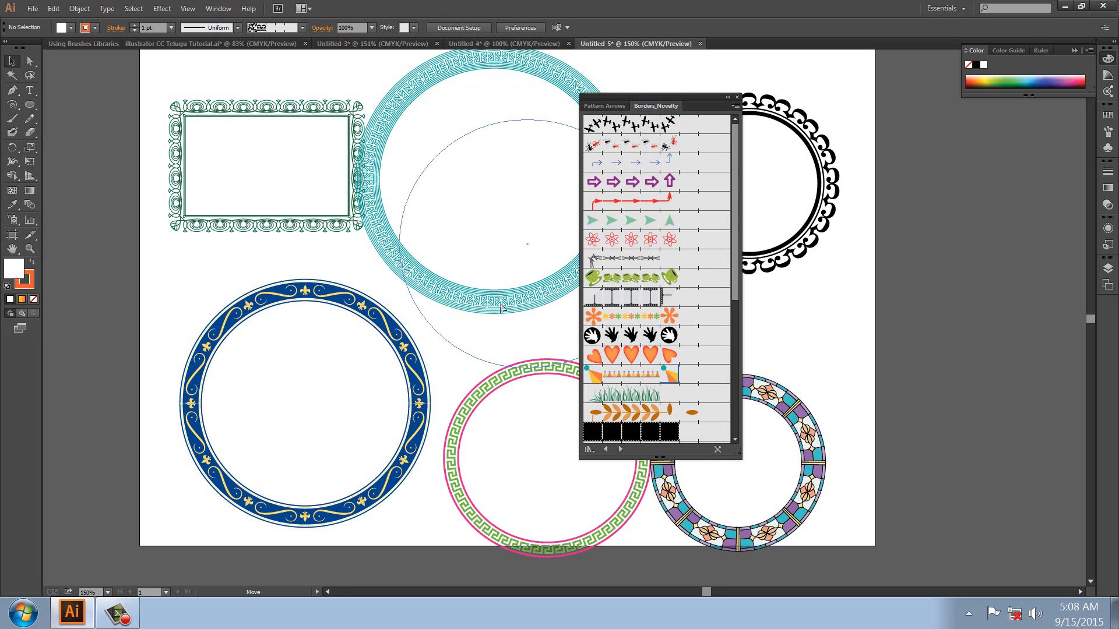
- Apply novelty border brushes to three ellipses: coloured flowers on the teal one, hearts on the key-border one and black hands on the blue one
{"action": "left_click", "coordinate": [482, 248]}
{"action": "left_click", "coordinate": [647, 319]}
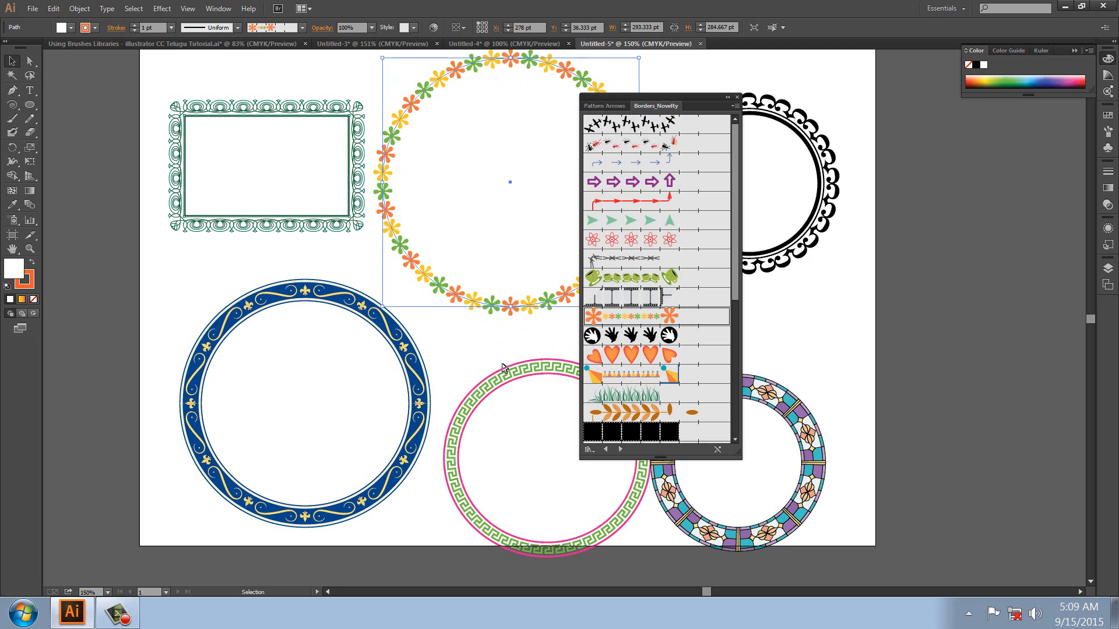
{"action": "left_click", "coordinate": [501, 382]}
{"action": "left_click", "coordinate": [629, 355]}
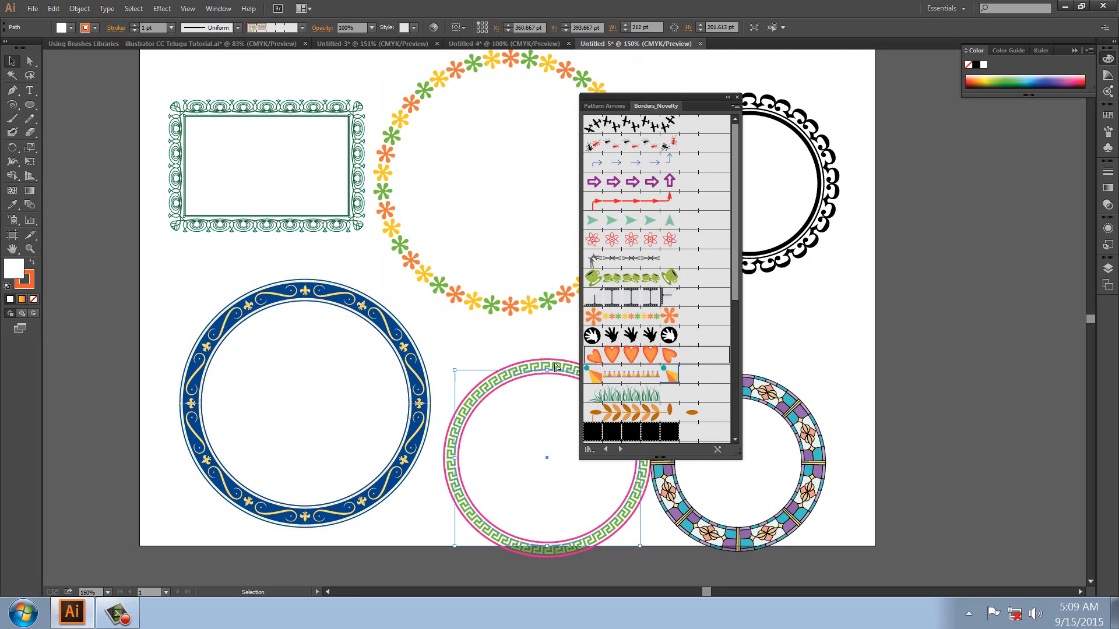
{"action": "left_click", "coordinate": [417, 365]}
{"action": "left_click", "coordinate": [643, 342]}
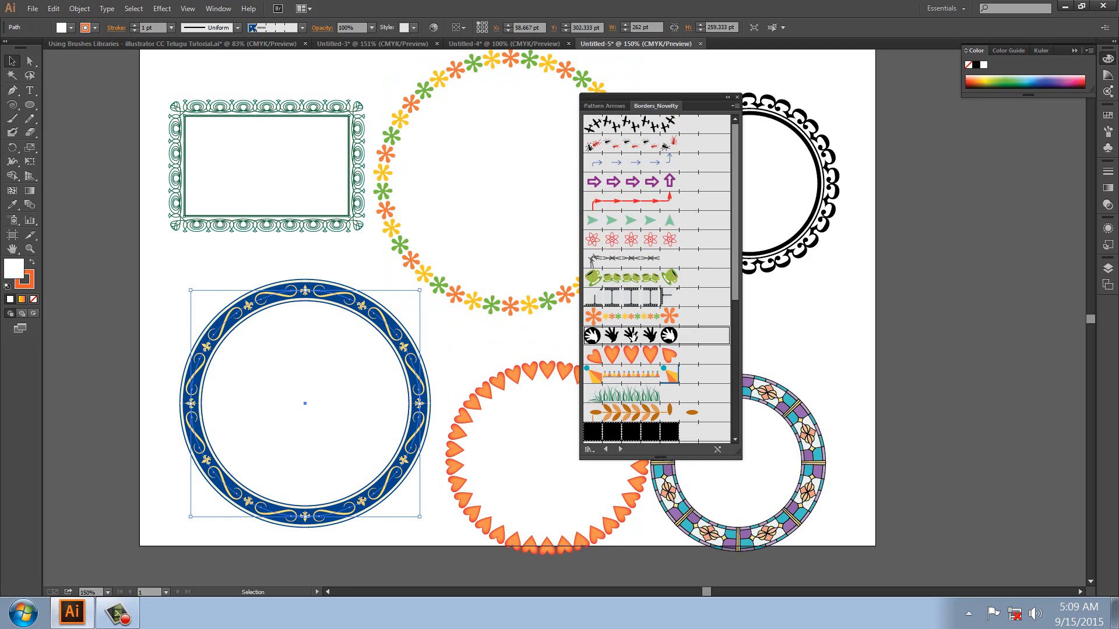
- Try the black perforated tile brush on the rectangle, and finish with the green-and-blue wave border brush
{"action": "left_click", "coordinate": [315, 227]}
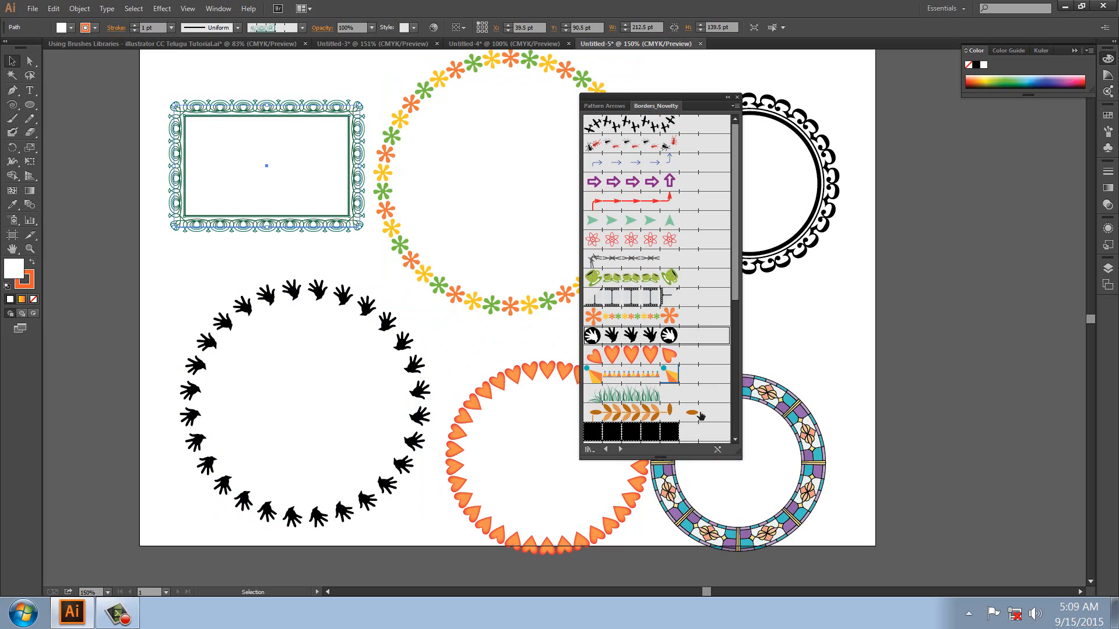
{"action": "left_click", "coordinate": [675, 434]}
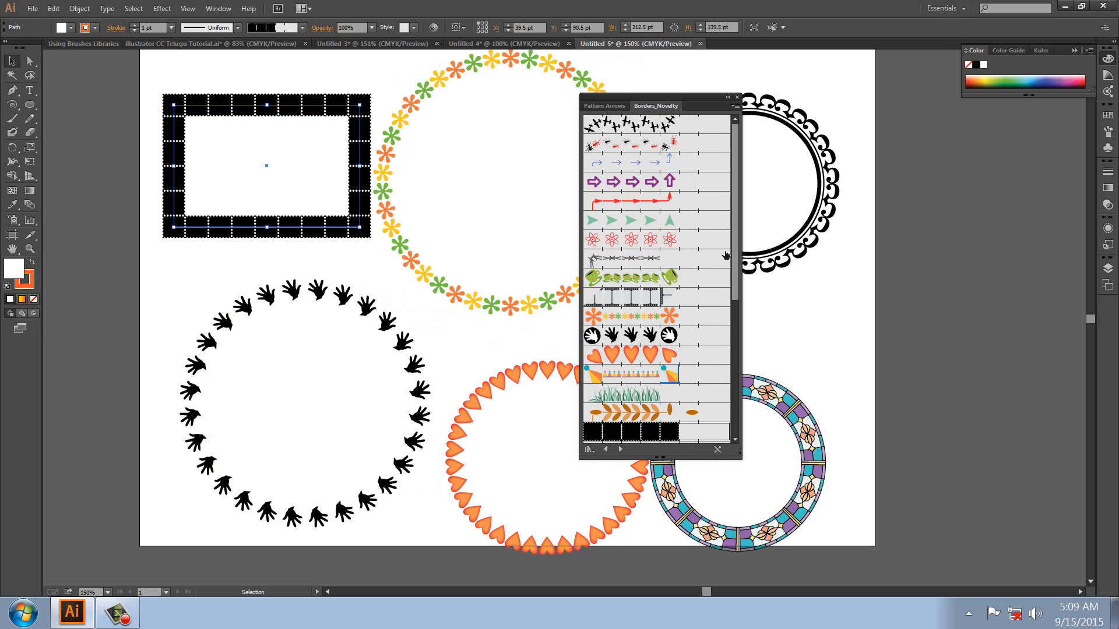
{"action": "left_click_drag", "start_coordinate": [736, 277], "coordinate": [741, 375]}
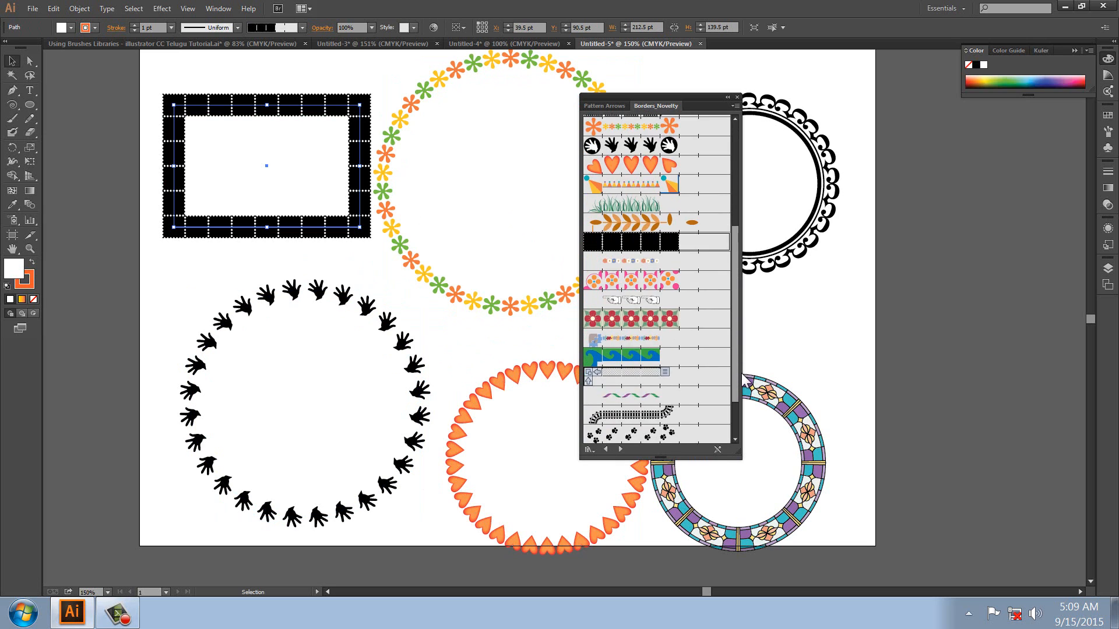
{"action": "left_click", "coordinate": [644, 357]}
- Apply the Scroll Bars brush to the floral-tile ellipse and the orange leaf brush to the black scalloped ellipse
{"action": "left_click", "coordinate": [775, 389]}
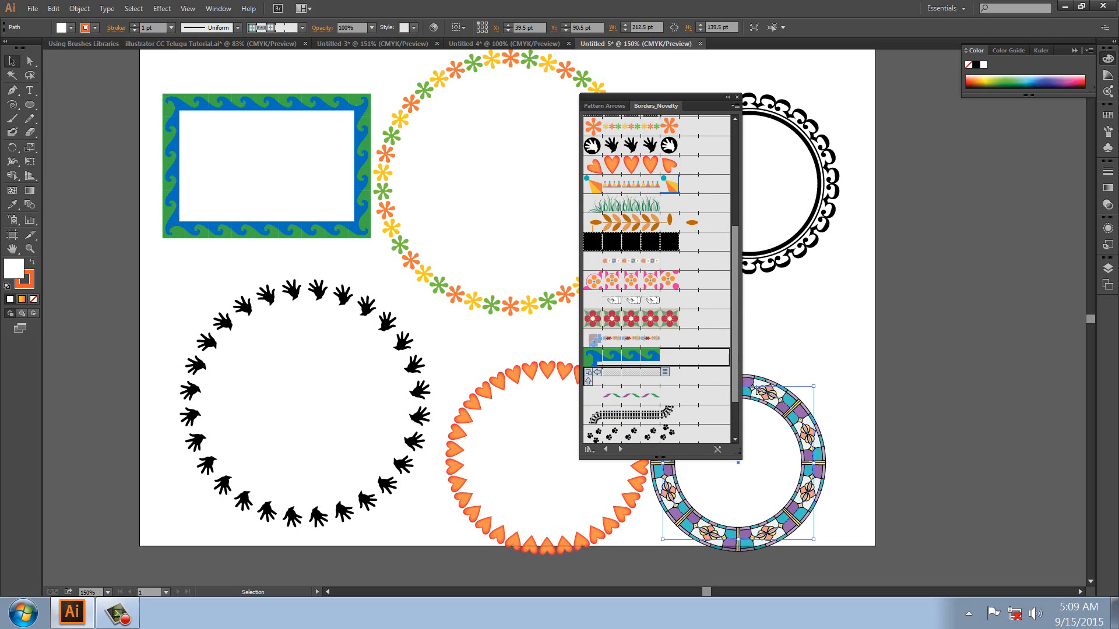
{"action": "left_click", "coordinate": [641, 381]}
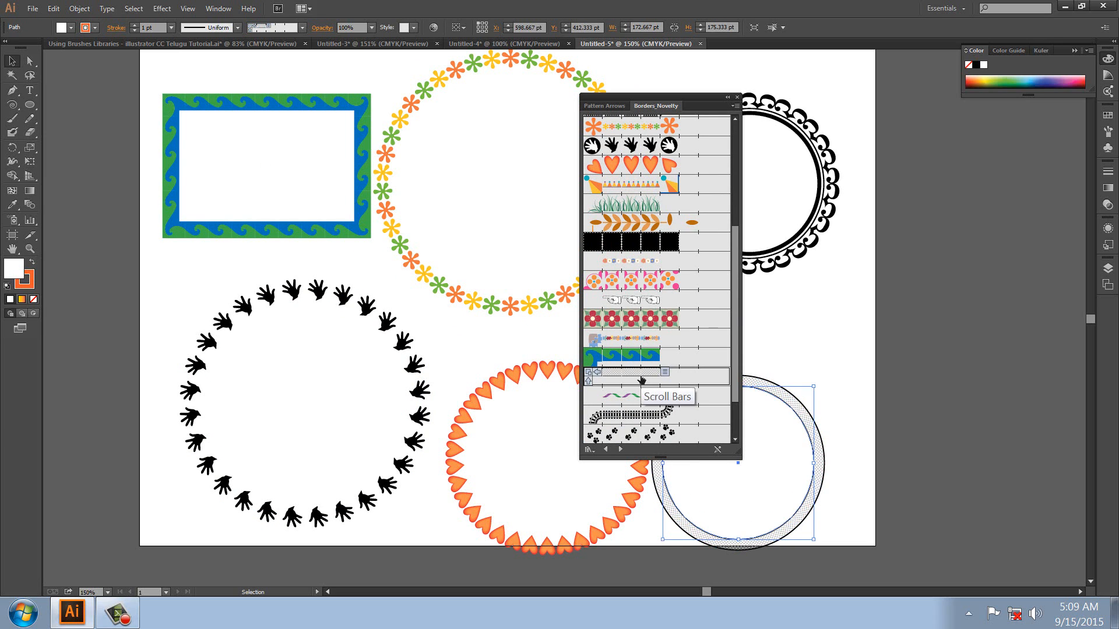
{"action": "left_click", "coordinate": [803, 260]}
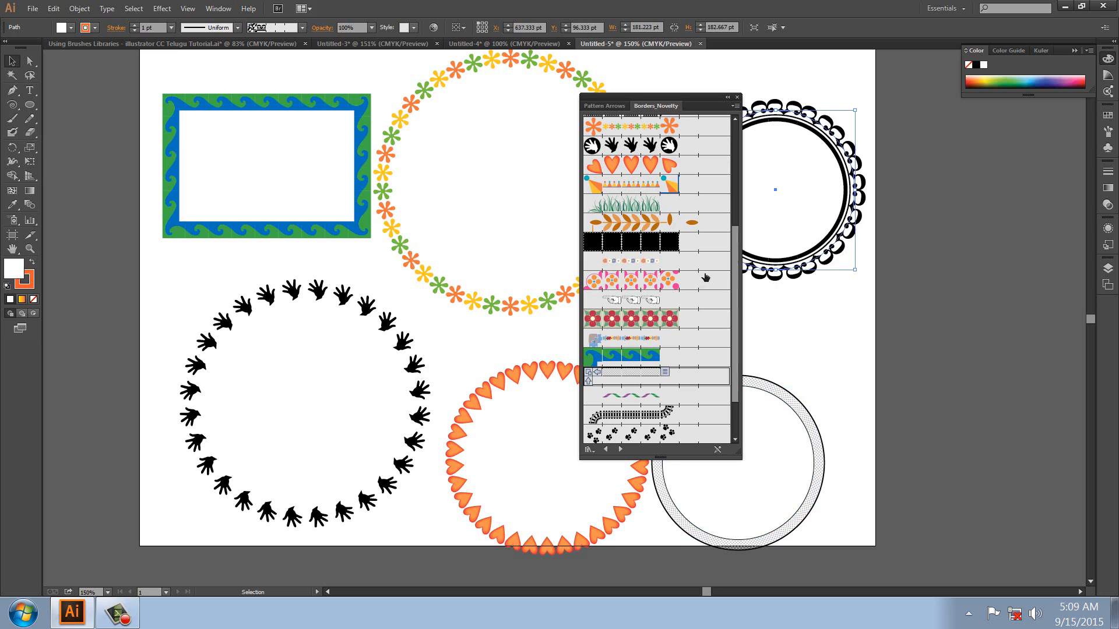
{"action": "left_click", "coordinate": [646, 225]}
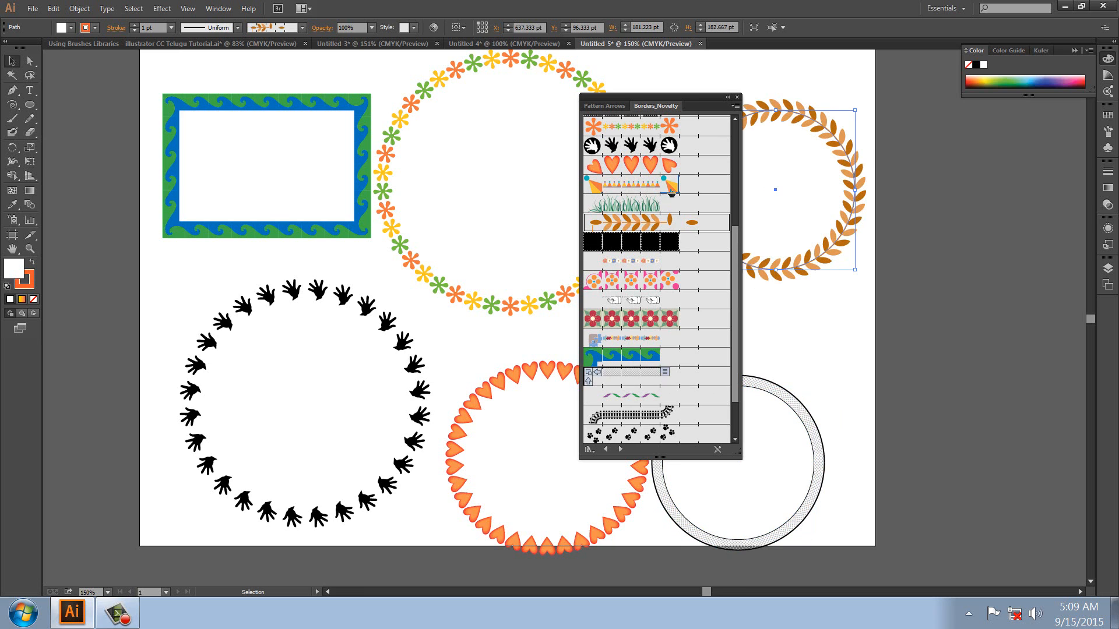
- Close the novelty brush library and move the heart-bordered ellipse up so it overlaps the flower ring
{"action": "left_click", "coordinate": [727, 98]}
{"action": "left_click", "coordinate": [716, 86]}
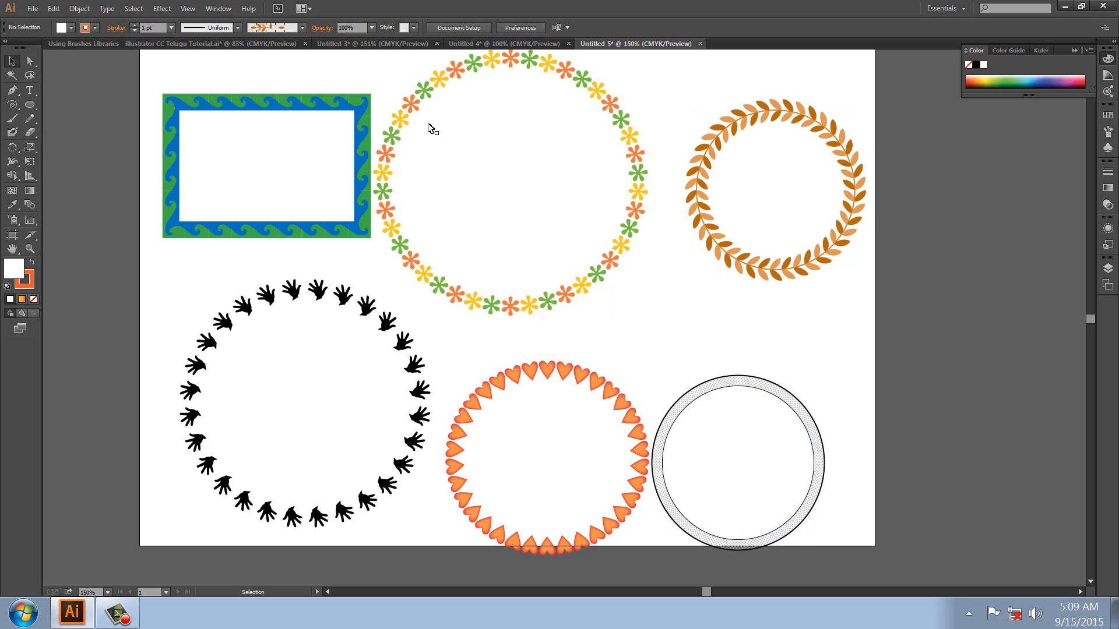
{"action": "left_click_drag", "start_coordinate": [613, 398], "coordinate": [619, 274]}
{"action": "left_click", "coordinate": [729, 332]}
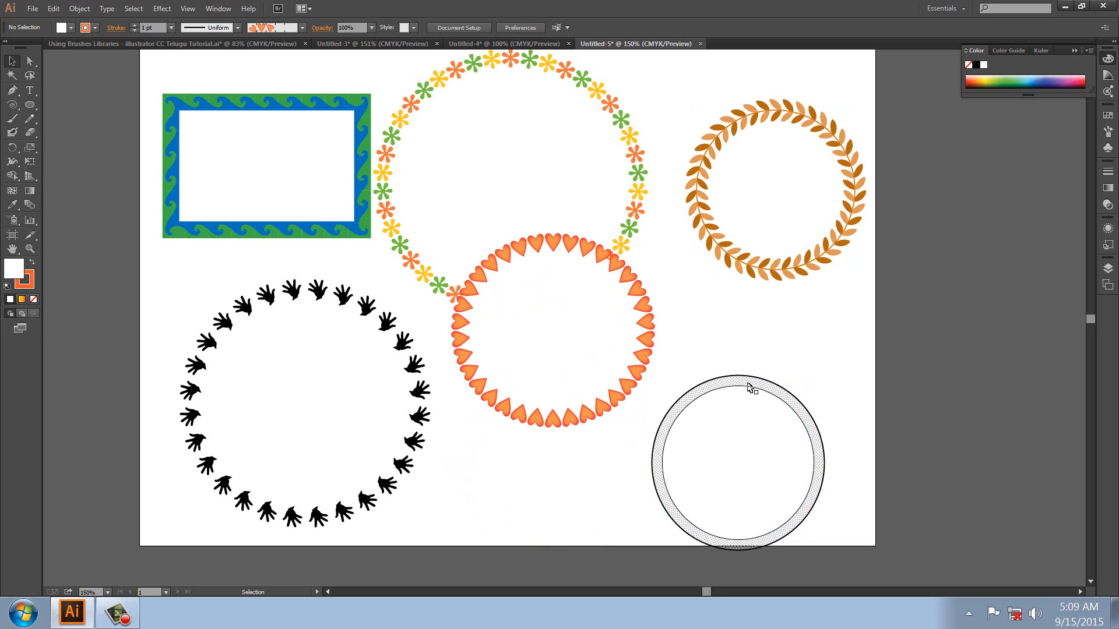
- Open the Decorative_Banners and Seals brush library
{"action": "left_click", "coordinate": [221, 11]}
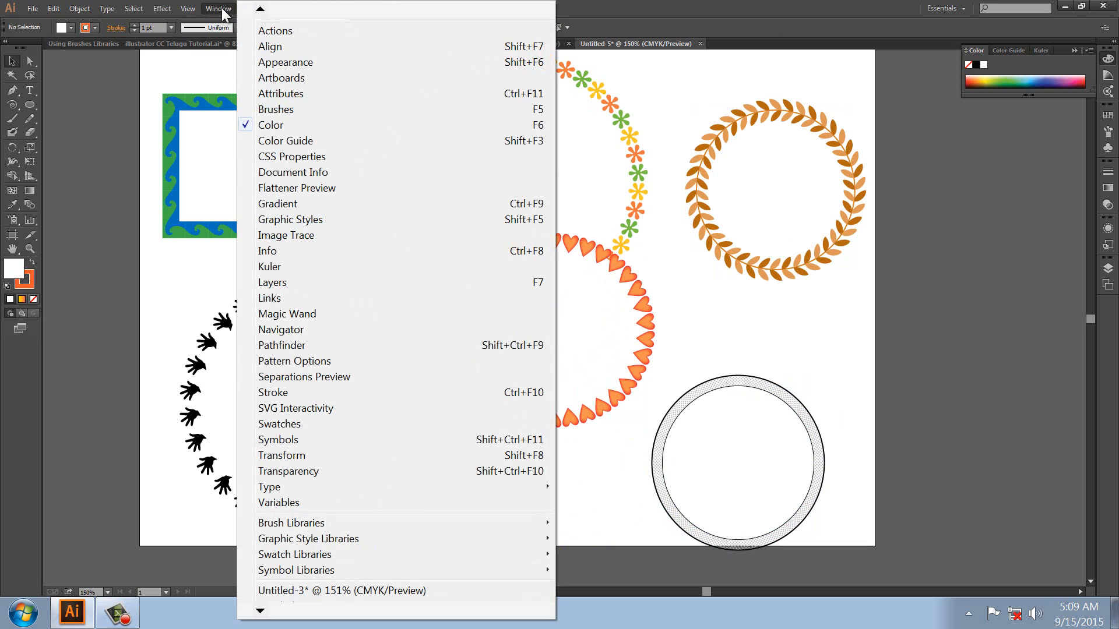
{"action": "mouse_move", "coordinate": [321, 527]}
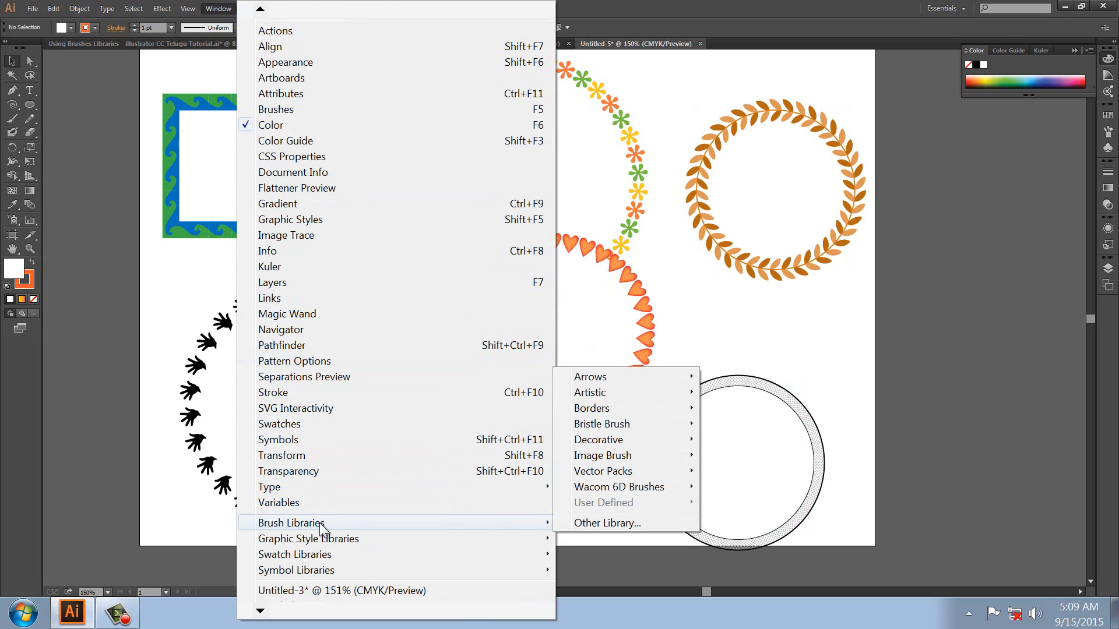
{"action": "mouse_move", "coordinate": [618, 448]}
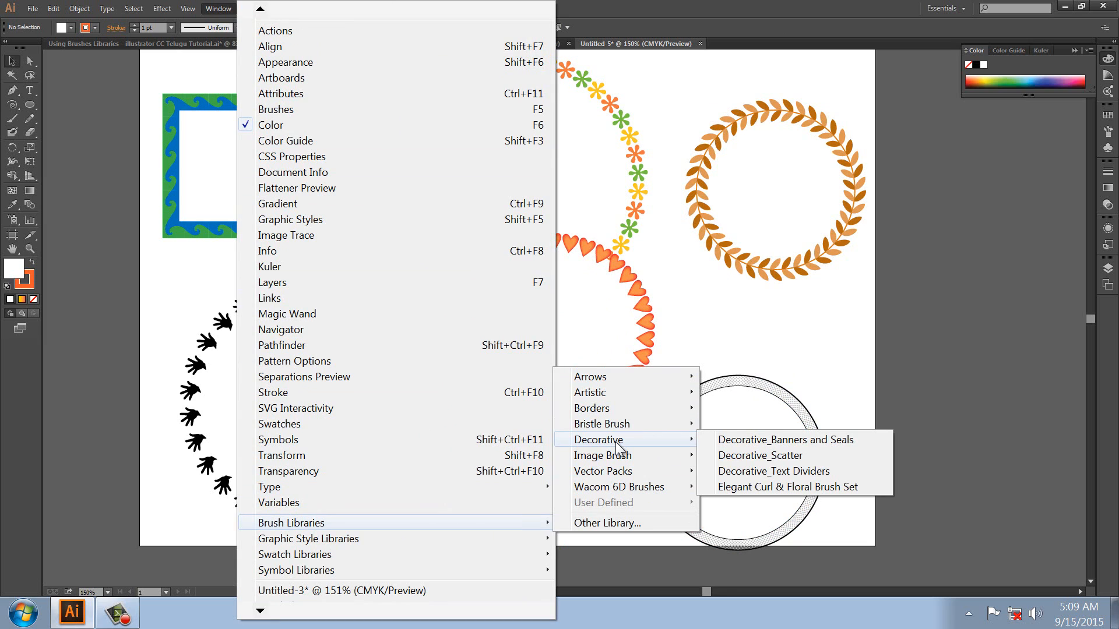
{"action": "left_click", "coordinate": [786, 441]}
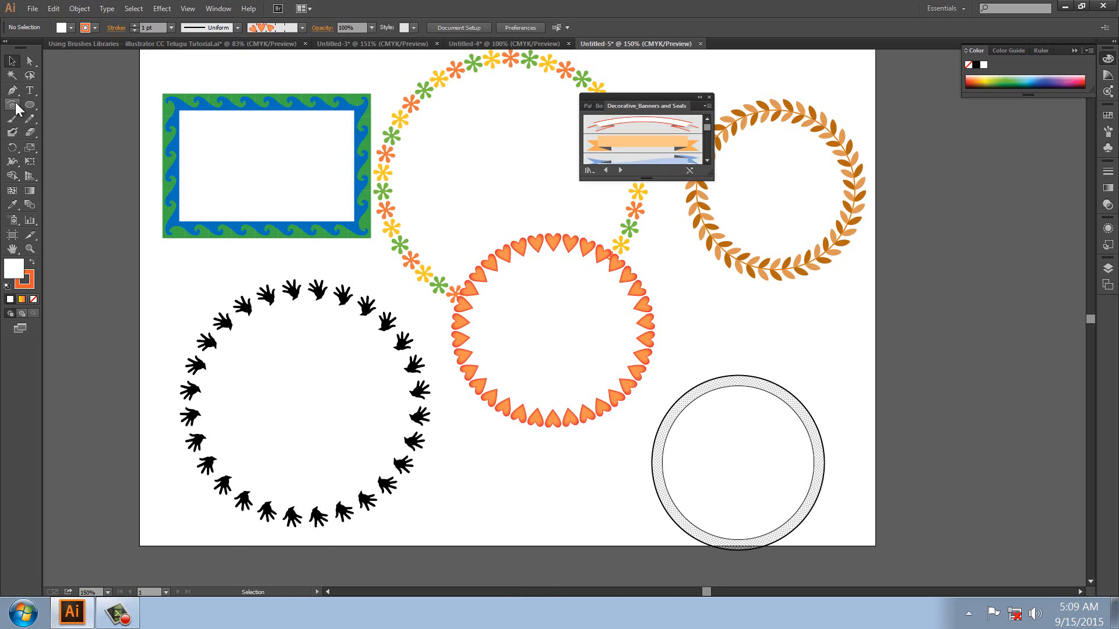
- Draw a horizontal line about 166 pt long below the leaf wreath and apply the orange ribbon banner brush to it
{"action": "left_click_drag", "start_coordinate": [13, 105], "coordinate": [44, 105]}
{"action": "left_click_drag", "start_coordinate": [715, 332], "coordinate": [860, 332]}
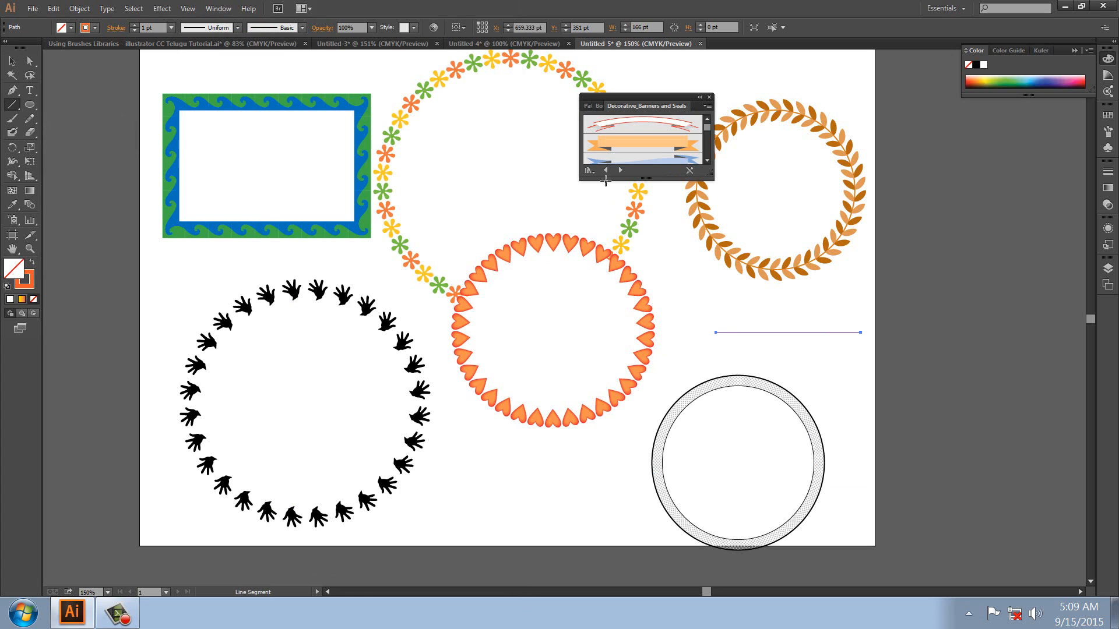
{"action": "left_click", "coordinate": [604, 143]}
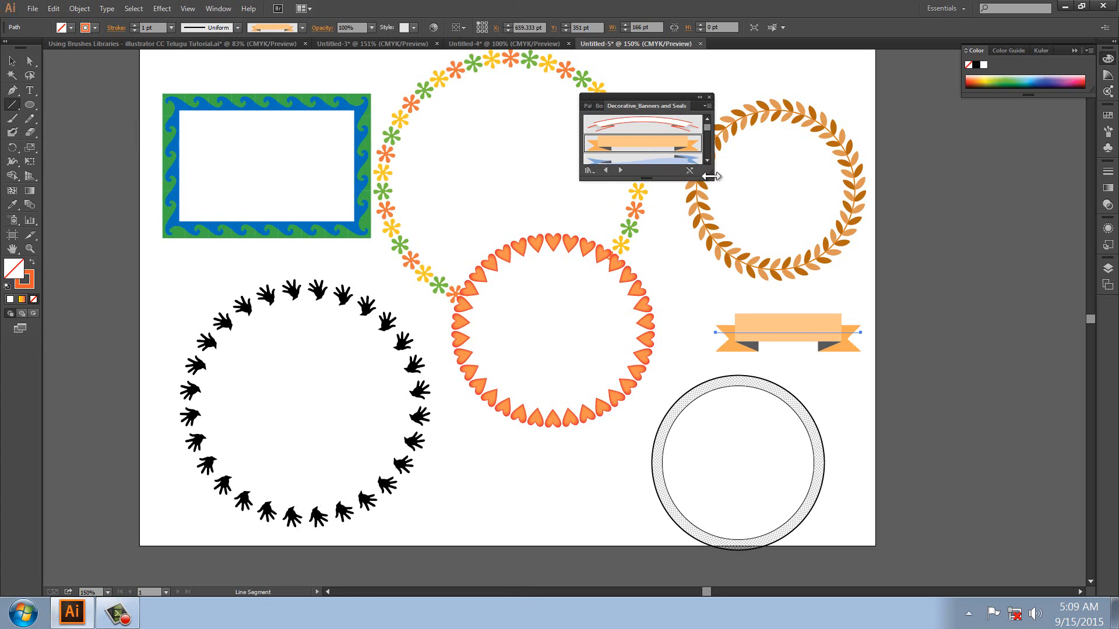
- Enlarge the banner brush library and draw a circle about 225 pt across on the empty pasteboard beside the artboard
{"action": "left_click_drag", "start_coordinate": [710, 174], "coordinate": [710, 363]}
{"action": "left_click_drag", "start_coordinate": [175, 249], "coordinate": [437, 259]}
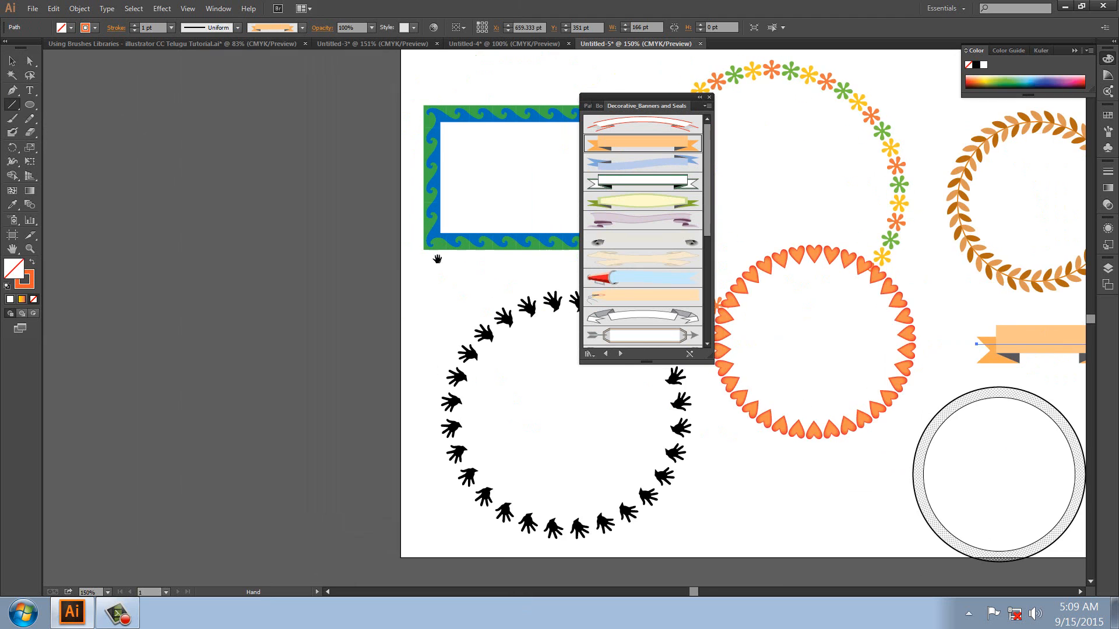
{"action": "left_click_drag", "start_coordinate": [260, 250], "coordinate": [355, 245]}
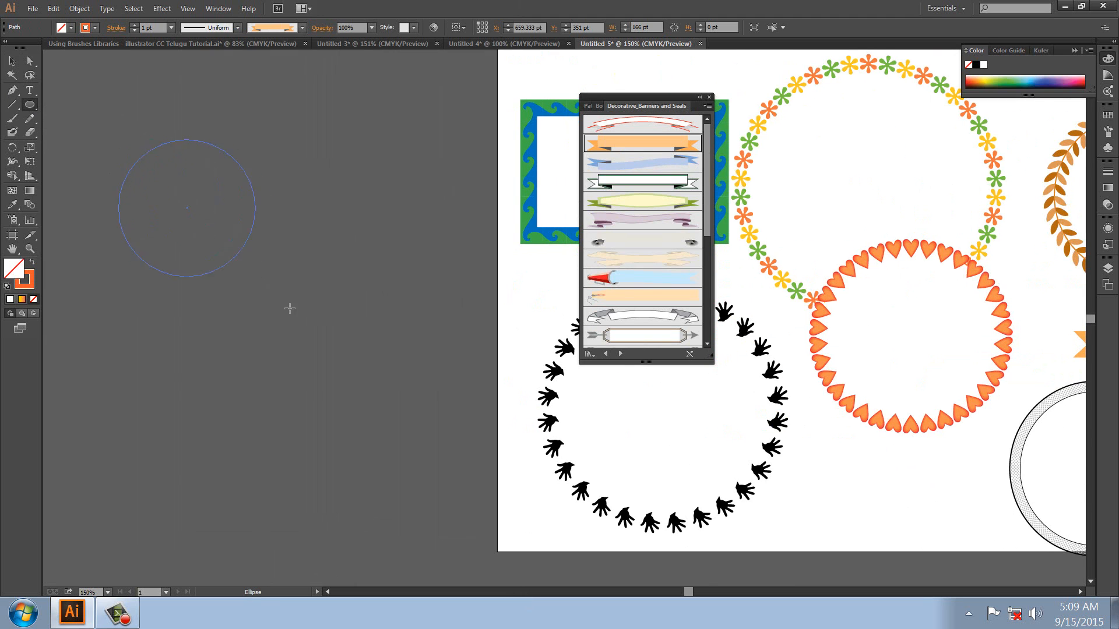
{"action": "left_click_drag", "start_coordinate": [289, 308], "coordinate": [315, 337]}
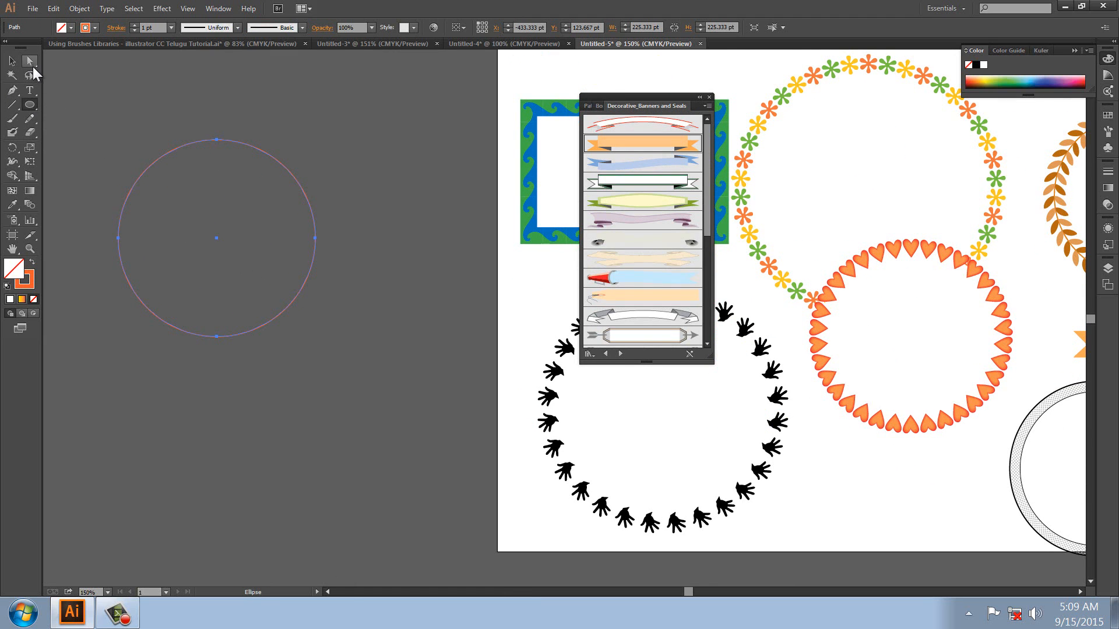
- Delete the lower half of the pasteboard circle, leaving only its upper semicircular arc
{"action": "left_click_drag", "start_coordinate": [294, 356], "coordinate": [295, 360]}
{"action": "key", "text": "ctrl+z"}
{"action": "left_click", "coordinate": [31, 63]}
{"action": "left_click_drag", "start_coordinate": [115, 282], "coordinate": [354, 401]}
{"action": "key", "text": "Delete"}
- Try the mauve and yellow banner brushes on the arc, and finish with the white banner brush with the green outline
{"action": "left_click", "coordinate": [637, 227]}
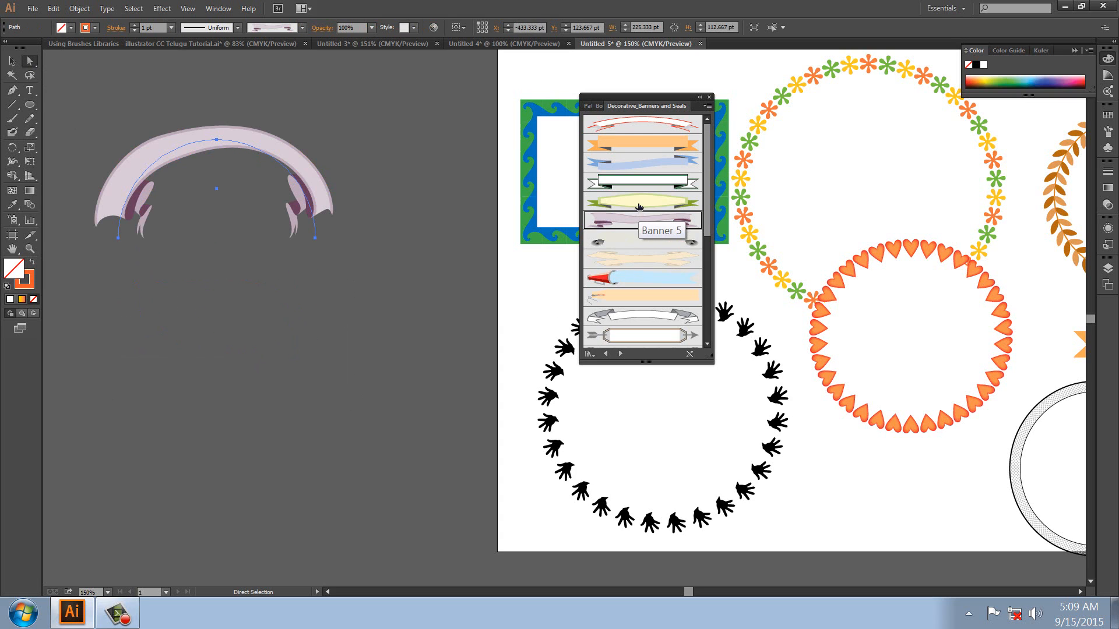
{"action": "left_click", "coordinate": [637, 201]}
{"action": "left_click", "coordinate": [636, 182]}
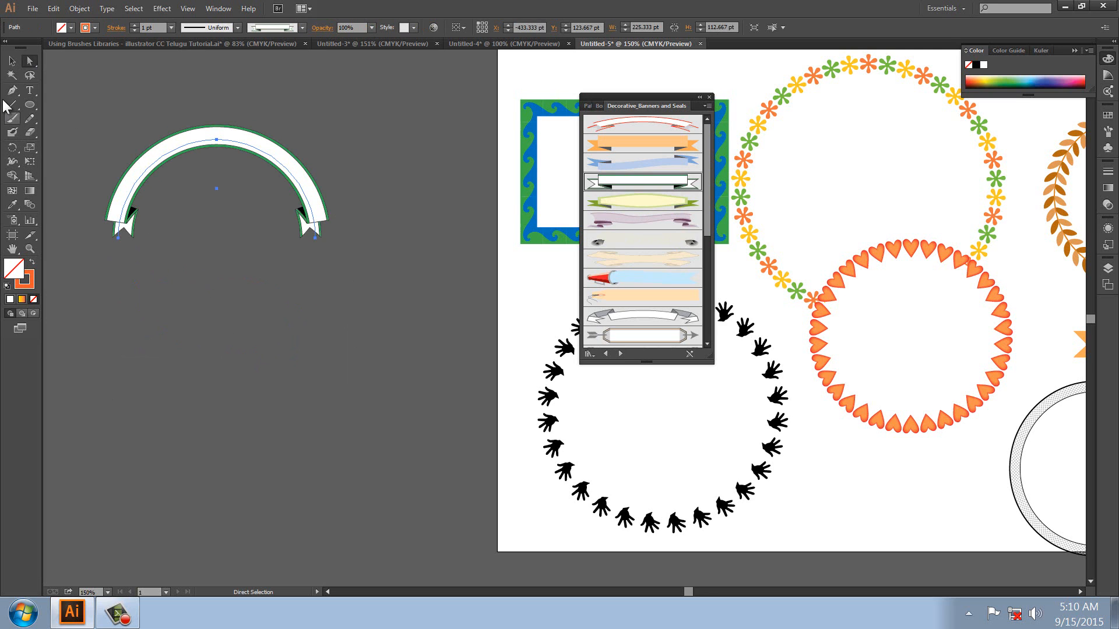
- Deselect the banner arc and close the Decorative_Banners and Seals library
{"action": "left_click", "coordinate": [12, 60]}
{"action": "left_click", "coordinate": [309, 281]}
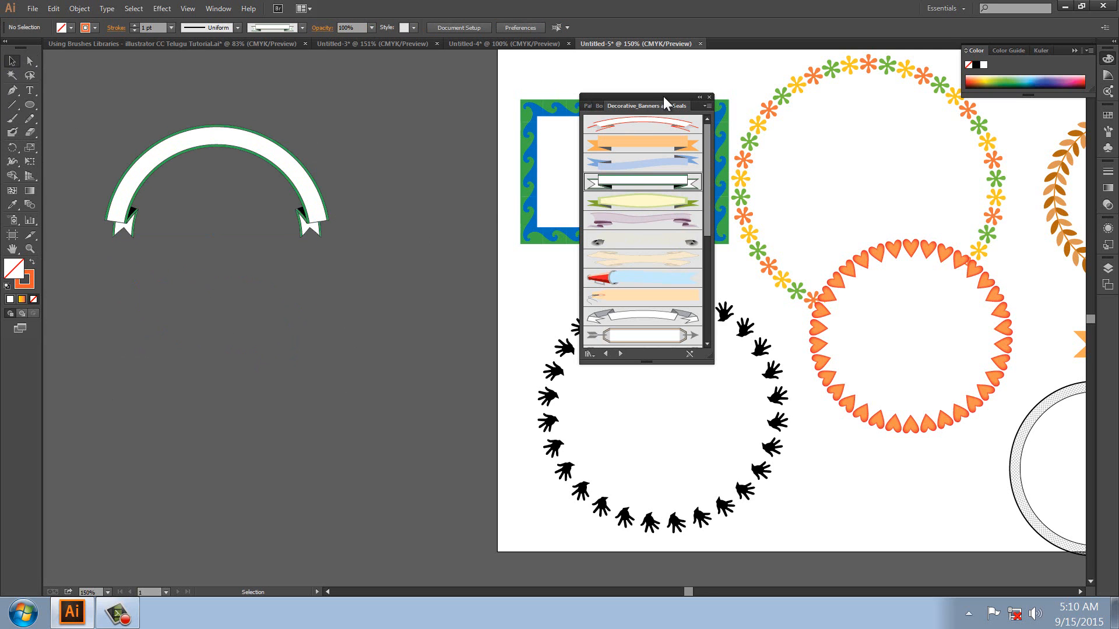
{"action": "left_click", "coordinate": [709, 97]}
{"action": "left_click_drag", "start_coordinate": [654, 165], "coordinate": [625, 386]}
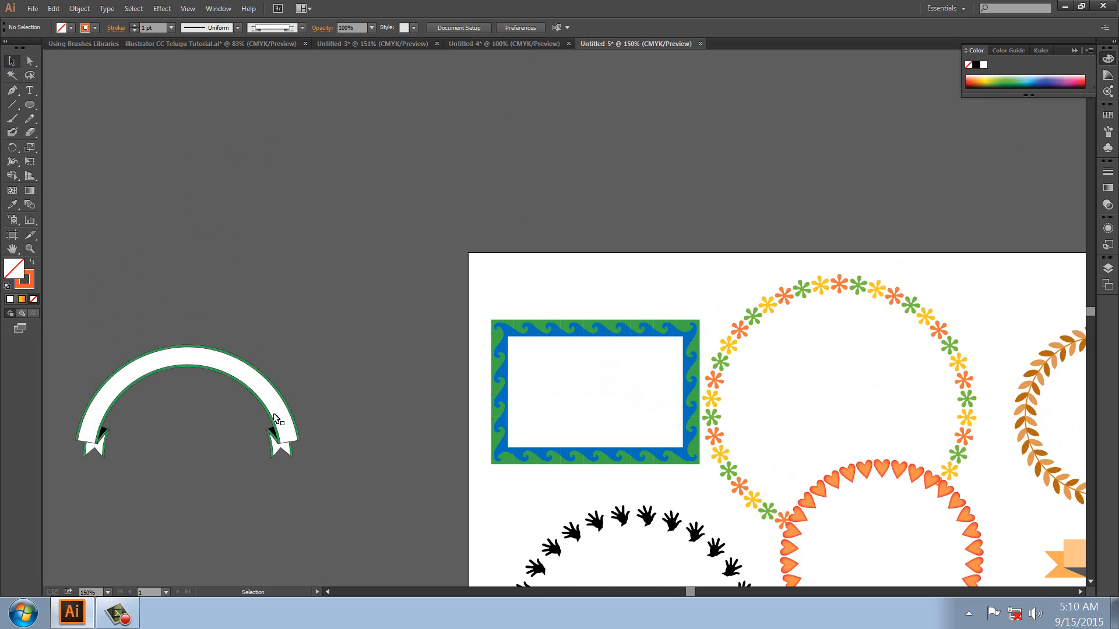
- Copy the green-outlined banner arc into a new document with the default settings
{"action": "left_click", "coordinate": [275, 419]}
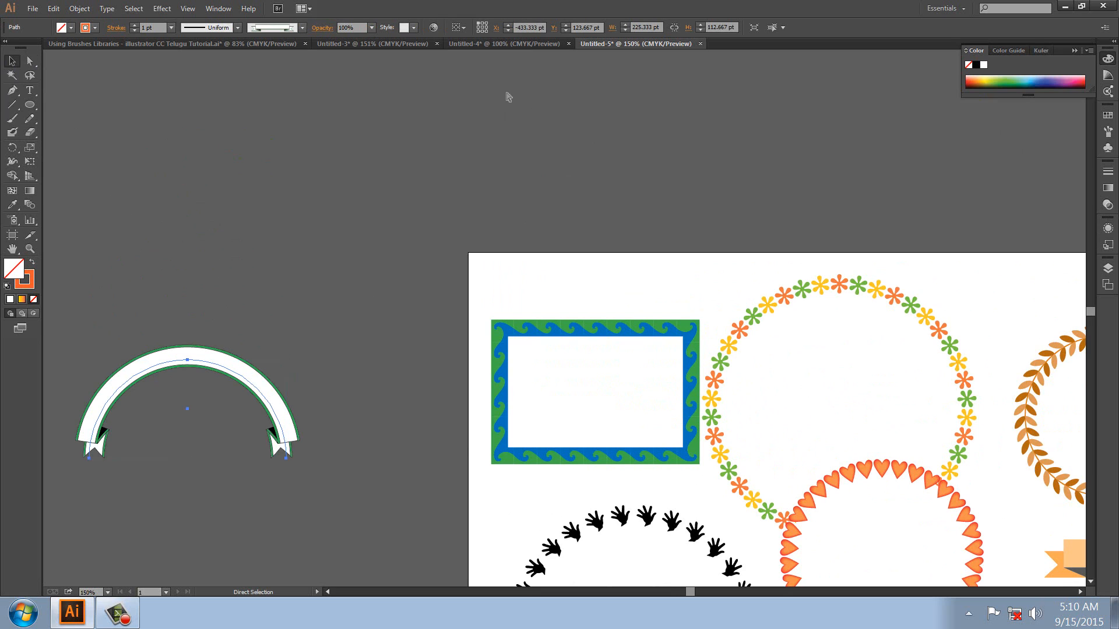
{"action": "key", "text": "ctrl+n"}
{"action": "key", "text": "Return"}
{"action": "key", "text": "ctrl+v"}
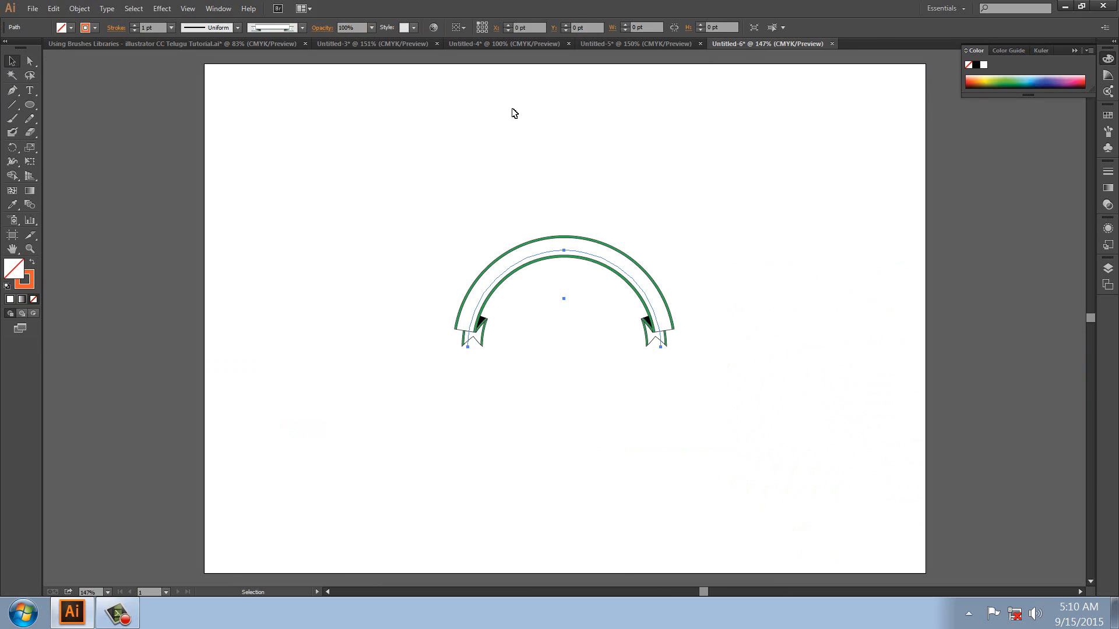
{"action": "key", "text": "ctrl+="}
{"action": "key", "text": "ctrl+="}
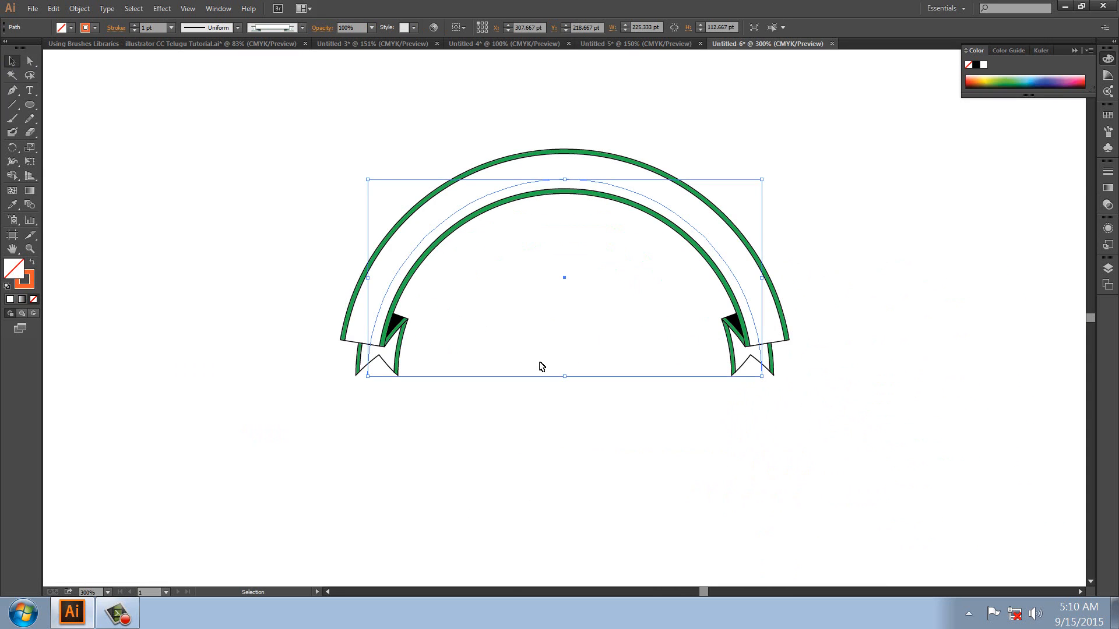
- Duplicate the banner arc into the empty space at its lower right and remove the brush stroke from the copy
{"action": "left_click_drag", "start_coordinate": [543, 349], "coordinate": [460, 355]}
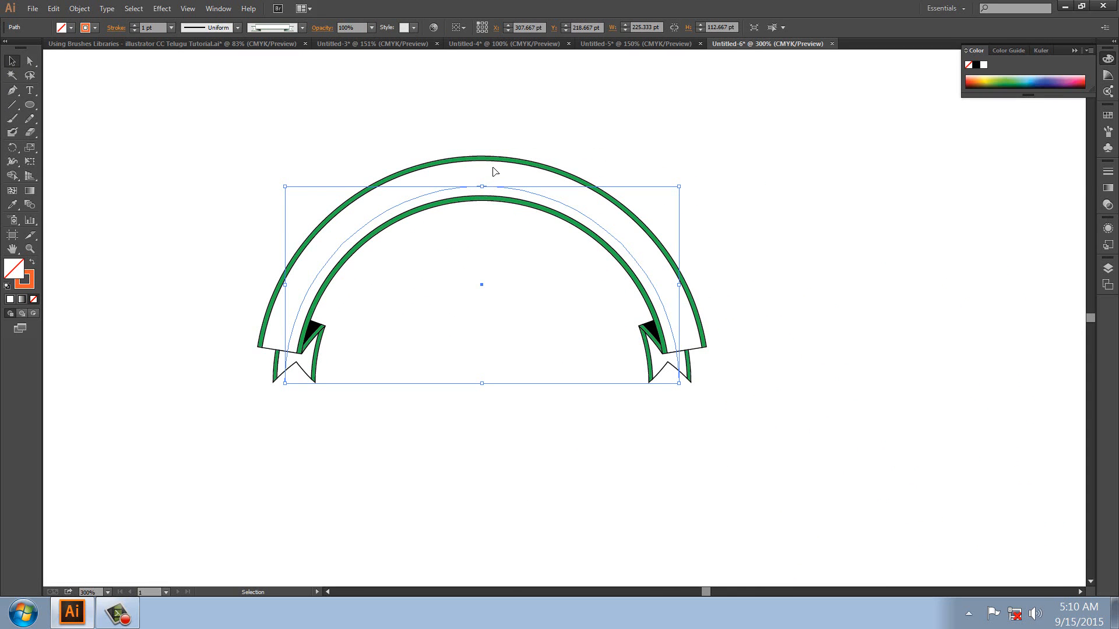
{"action": "left_click_drag", "start_coordinate": [492, 163], "coordinate": [870, 288]}
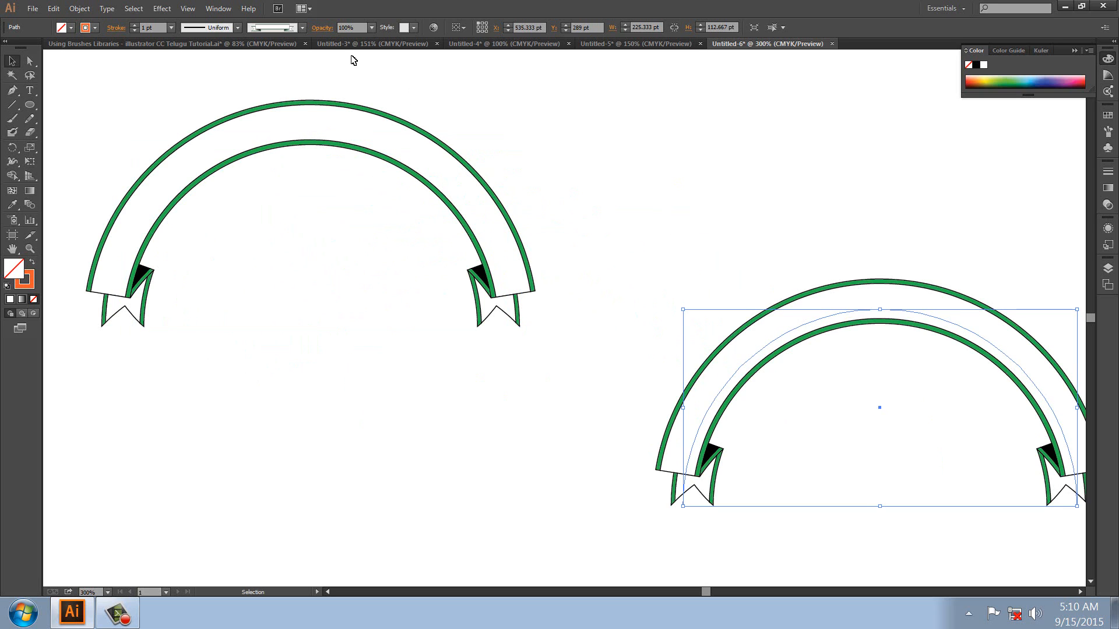
{"action": "left_click", "coordinate": [262, 30]}
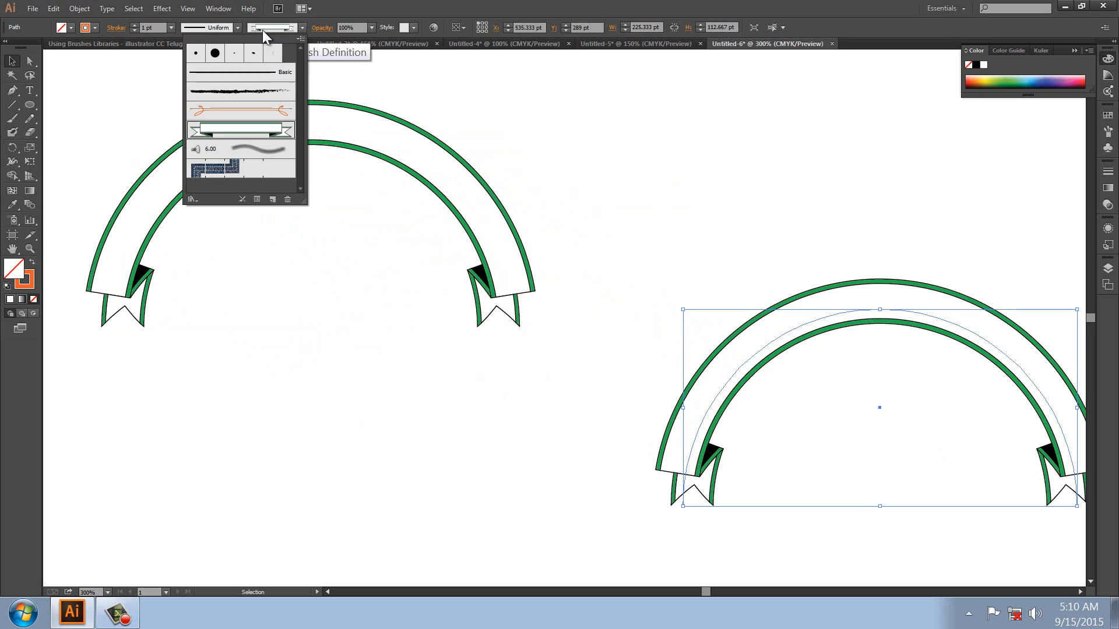
{"action": "left_click", "coordinate": [240, 199]}
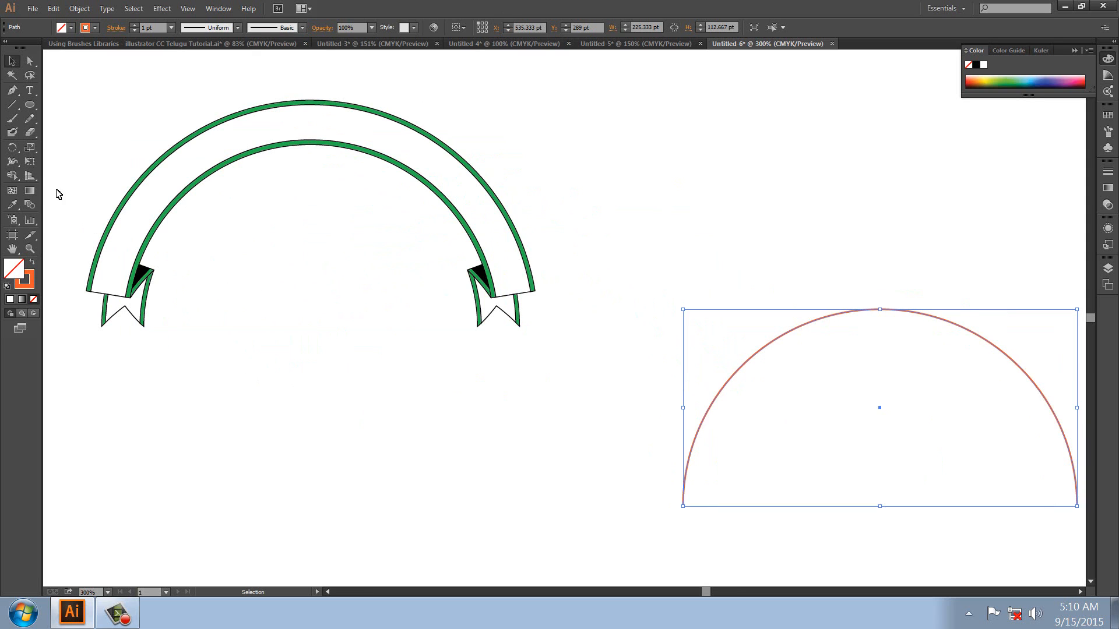
- Add 16 pt path text reading "DIGITAL VIDYA HYDERBAD . TELUGU TUTORIAL TRAINING" along the plain duplicate arc
{"action": "left_click_drag", "start_coordinate": [30, 92], "coordinate": [68, 119]}
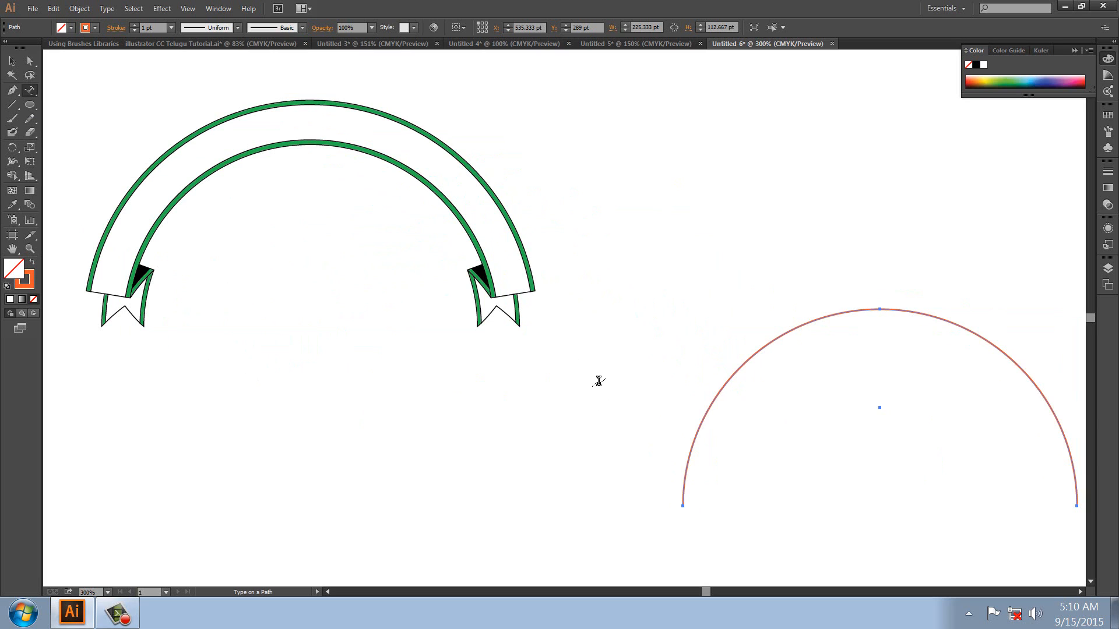
{"action": "left_click", "coordinate": [684, 501]}
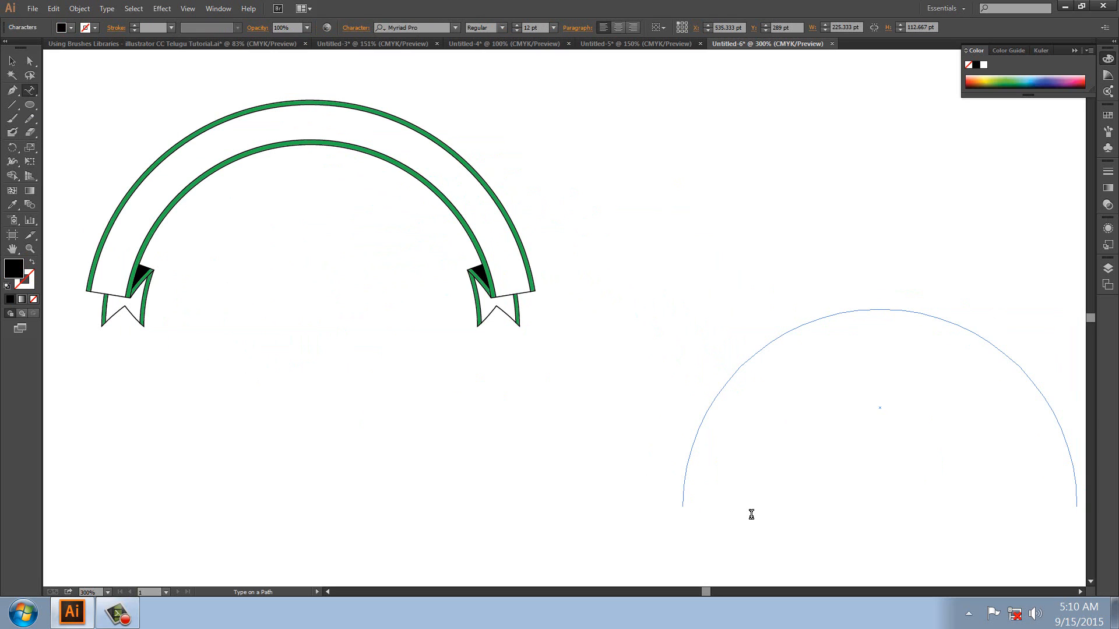
{"action": "left_click", "coordinate": [515, 26]}
{"action": "left_click", "coordinate": [516, 25]}
{"action": "type", "text": "DIGITA"}
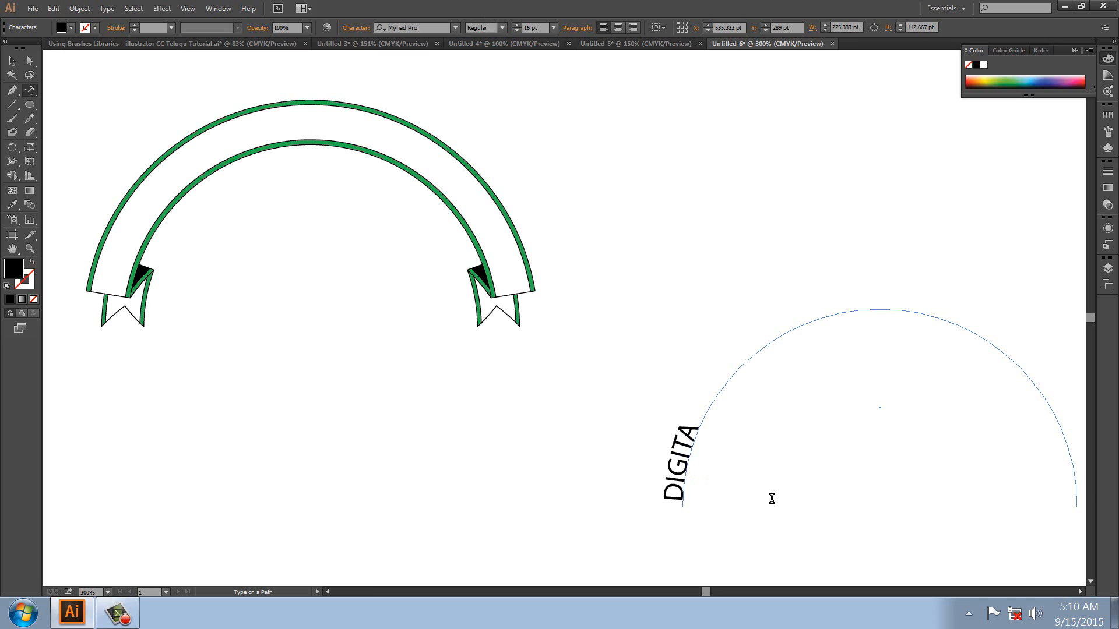
{"action": "type", "text": "L VIDYA"}
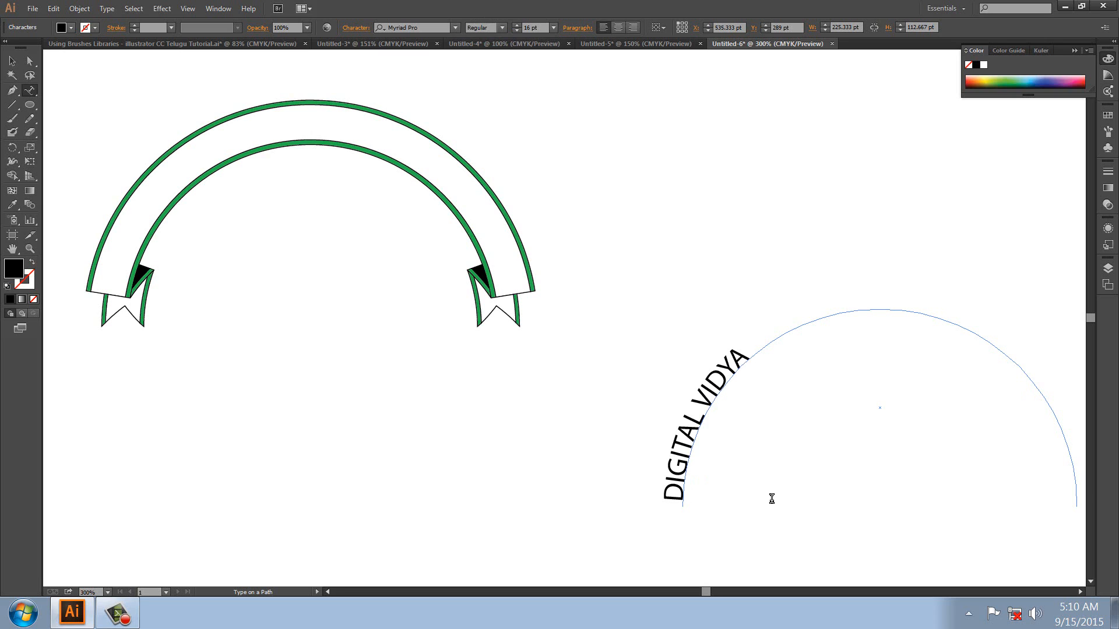
{"action": "type", "text": " HYDERBAD"}
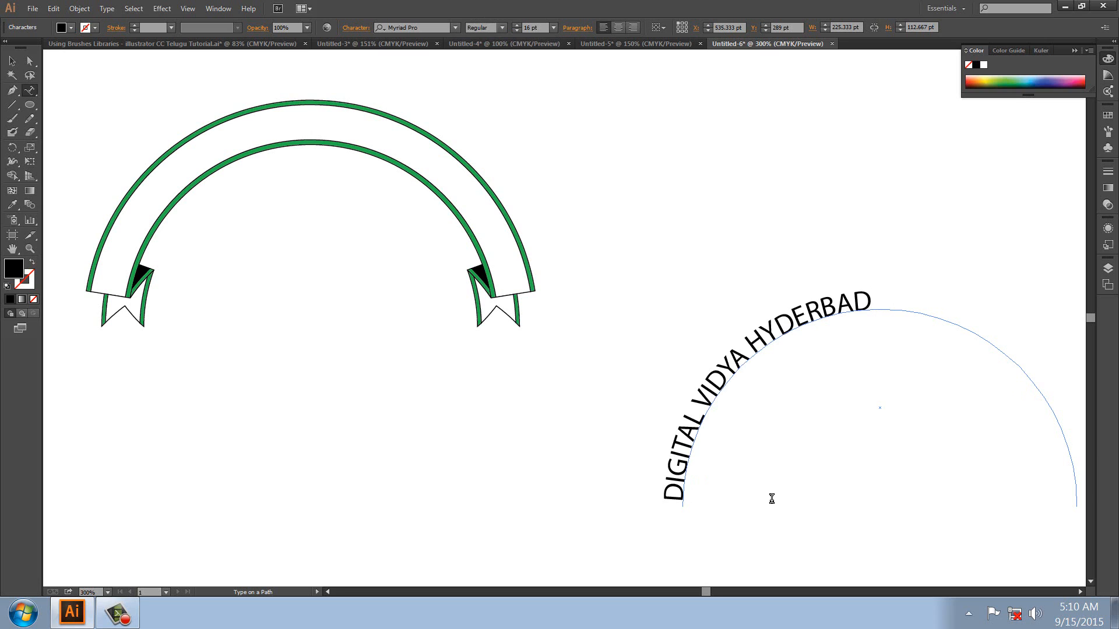
{"action": "type", "text": ". TELUGU T"}
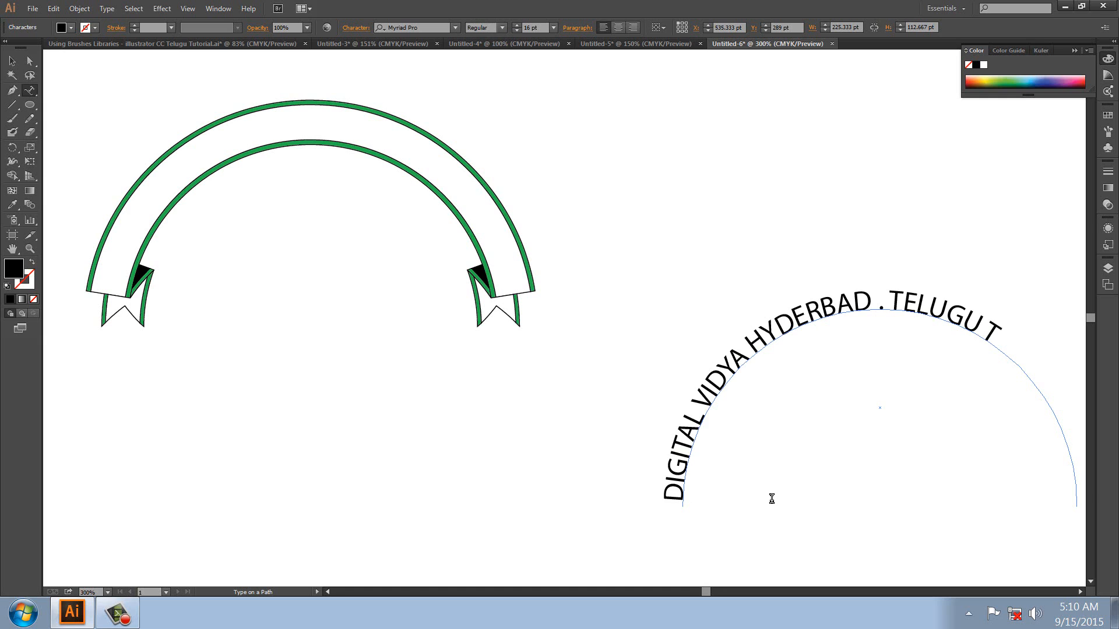
{"action": "type", "text": "UTORIAL"}
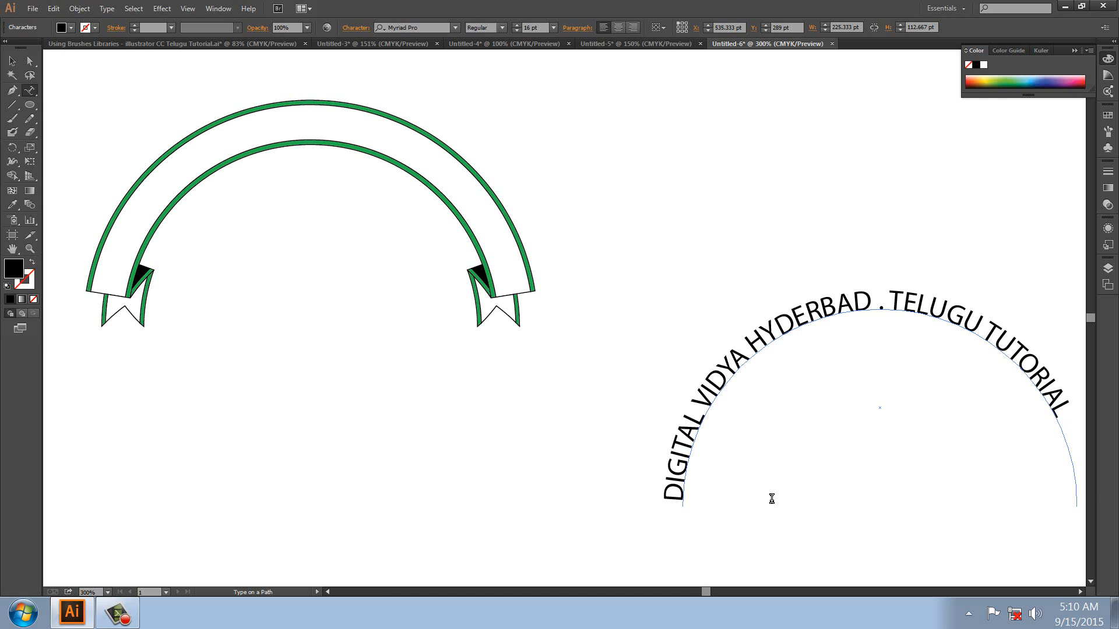
{"action": "type", "text": " TRAINING"}
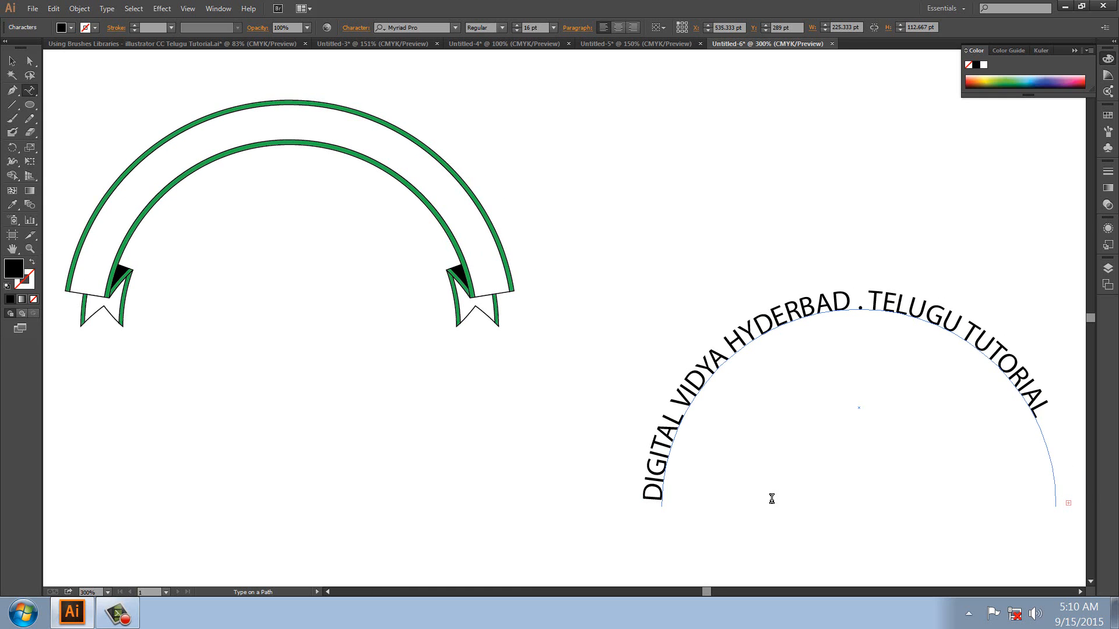
- Set the arc text to 14 pt and shift its start along the path so it sits centred on the arc
{"action": "key", "text": "ctrl+a"}
{"action": "key", "text": "ctrl+shift+comma"}
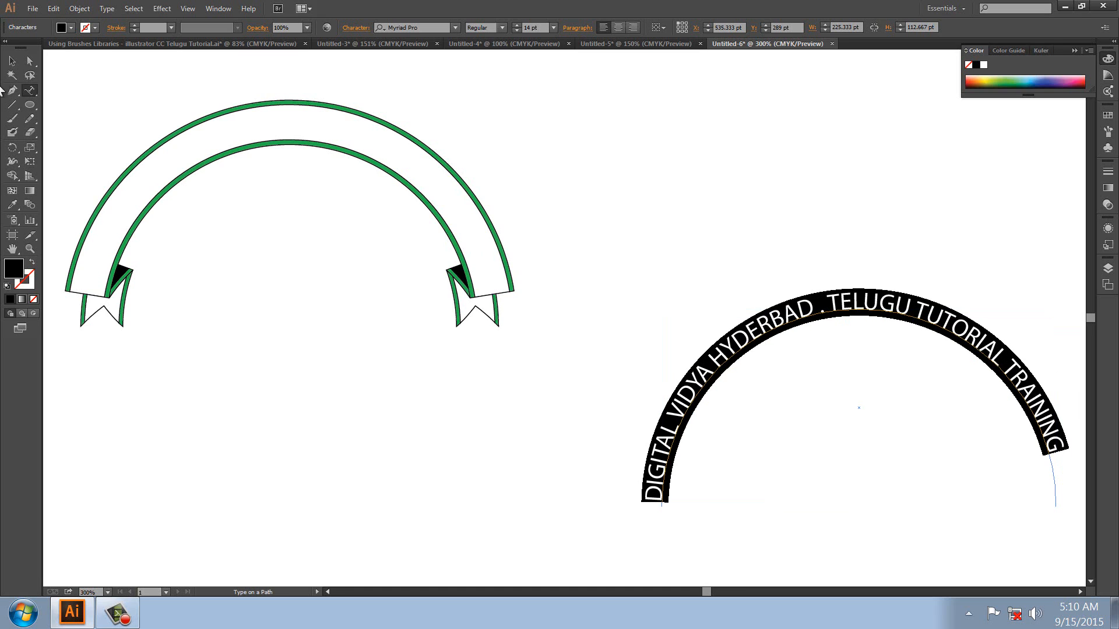
{"action": "left_click", "coordinate": [11, 60]}
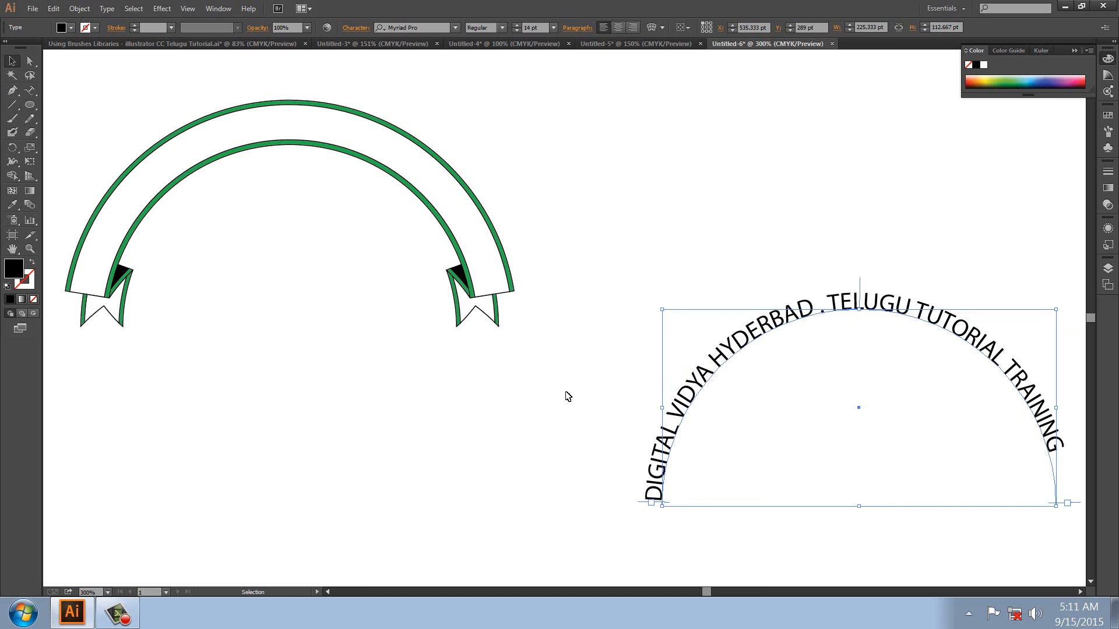
{"action": "left_click", "coordinate": [30, 90]}
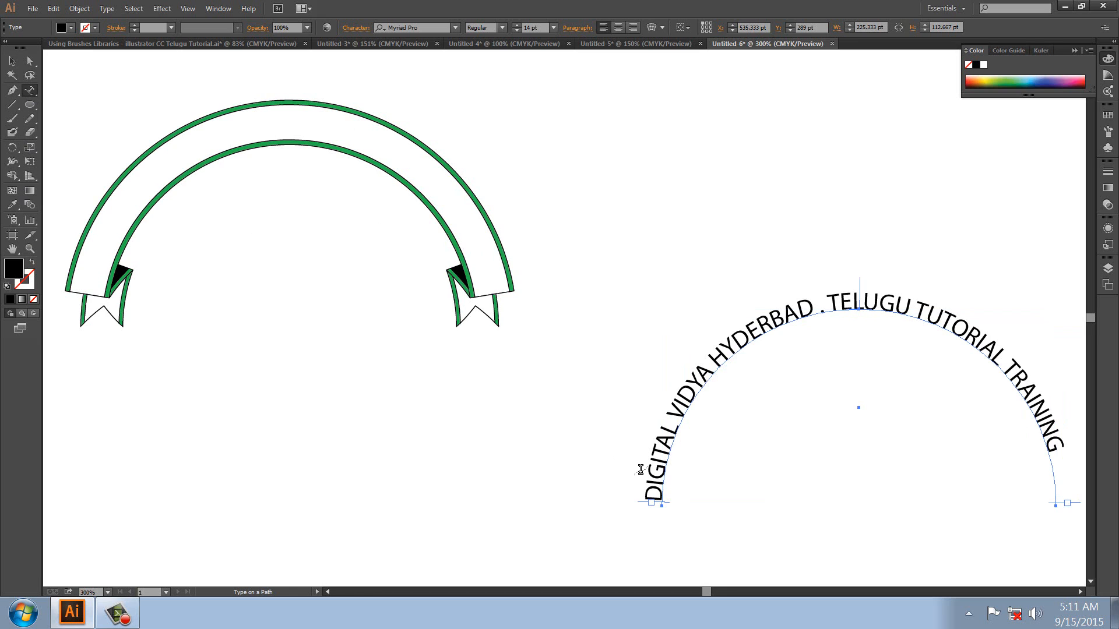
{"action": "left_click", "coordinate": [659, 496]}
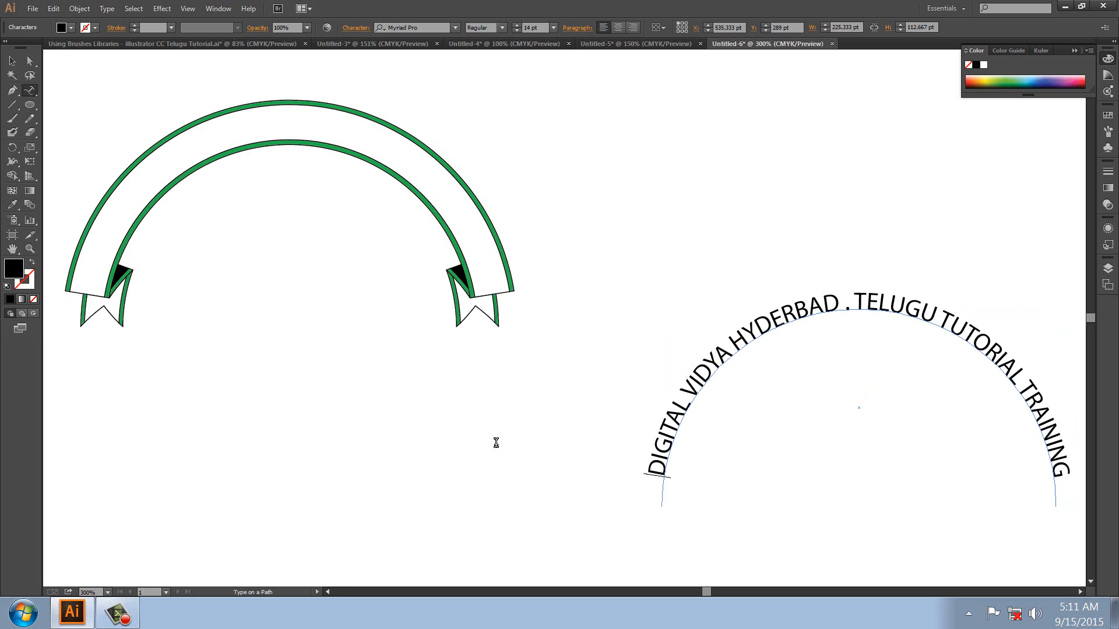
- Place the arc text inside the banner, fill it with red and deselect it
{"action": "left_click", "coordinate": [11, 61]}
{"action": "left_click_drag", "start_coordinate": [769, 326], "coordinate": [199, 144]}
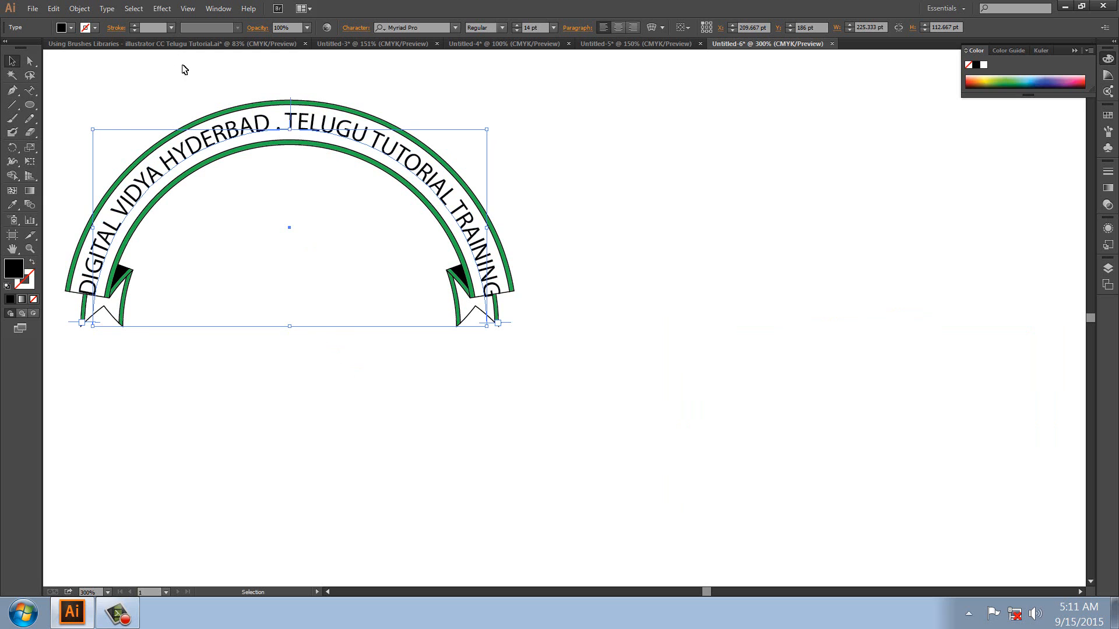
{"action": "left_click", "coordinate": [85, 27]}
{"action": "left_click", "coordinate": [41, 49]}
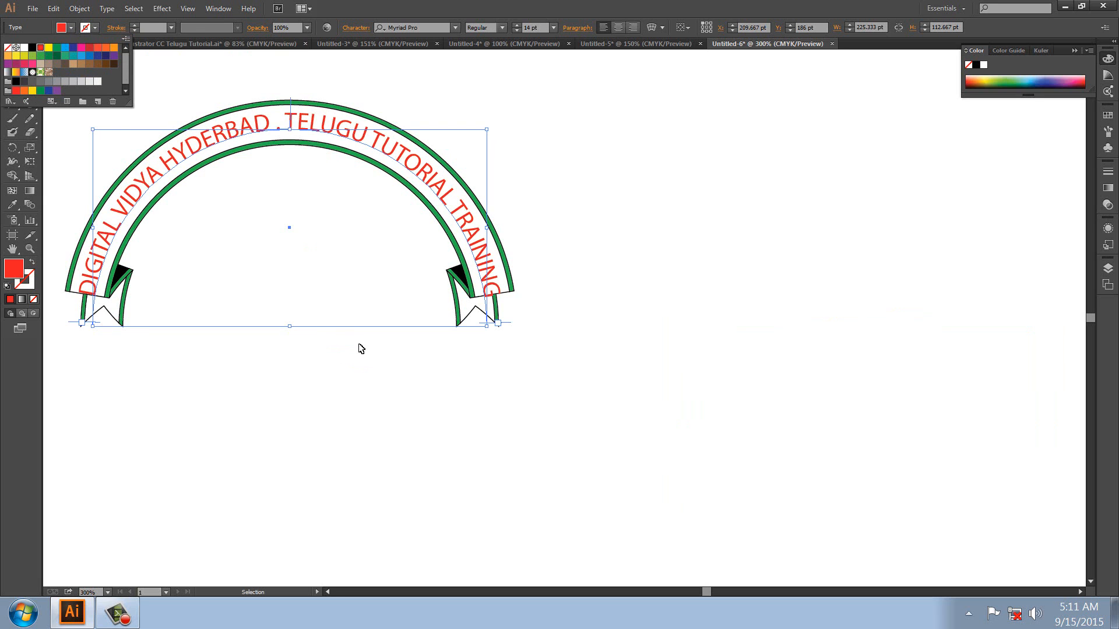
{"action": "left_click_drag", "start_coordinate": [427, 385], "coordinate": [570, 402]}
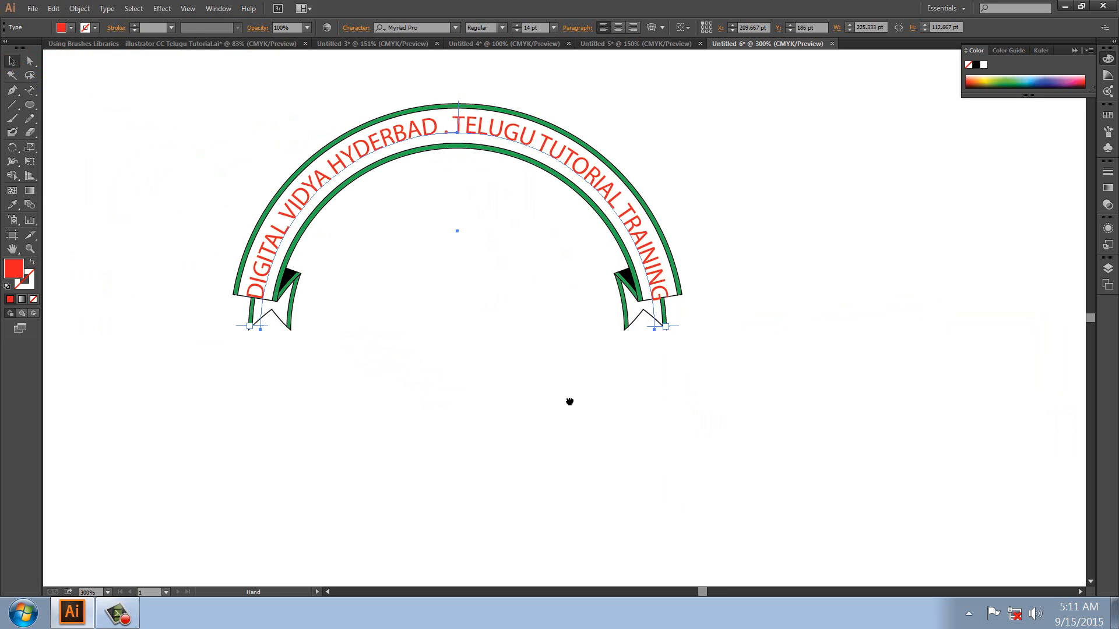
{"action": "left_click", "coordinate": [465, 440]}
- Open the Decorative_Text Dividers brush library
{"action": "key", "text": "ctrl+minus"}
{"action": "key", "text": "ctrl+minus"}
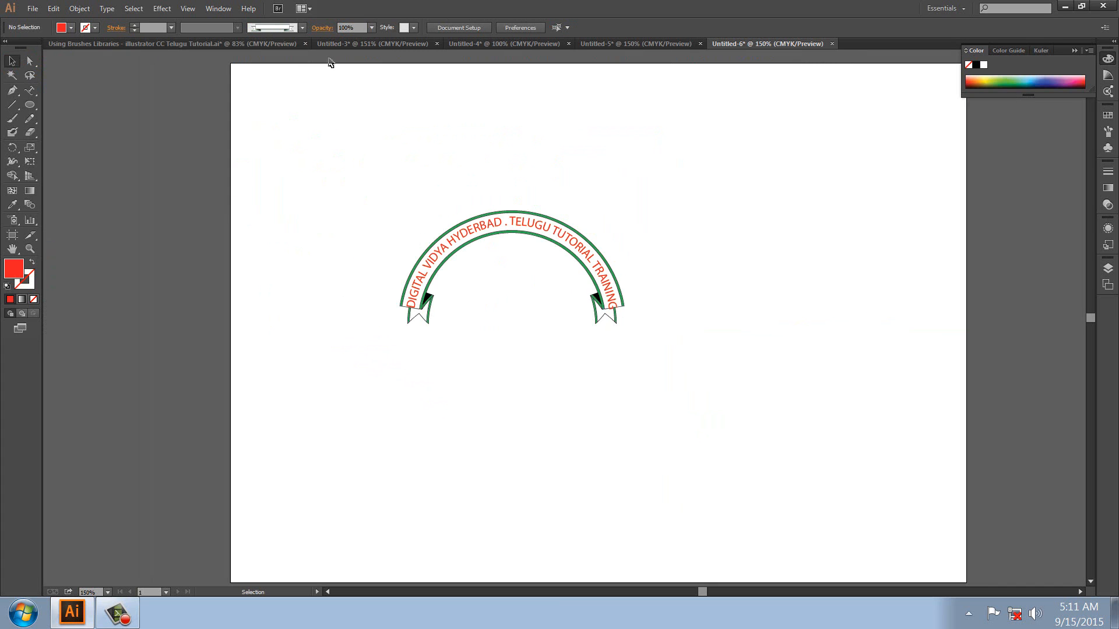
{"action": "left_click", "coordinate": [214, 9]}
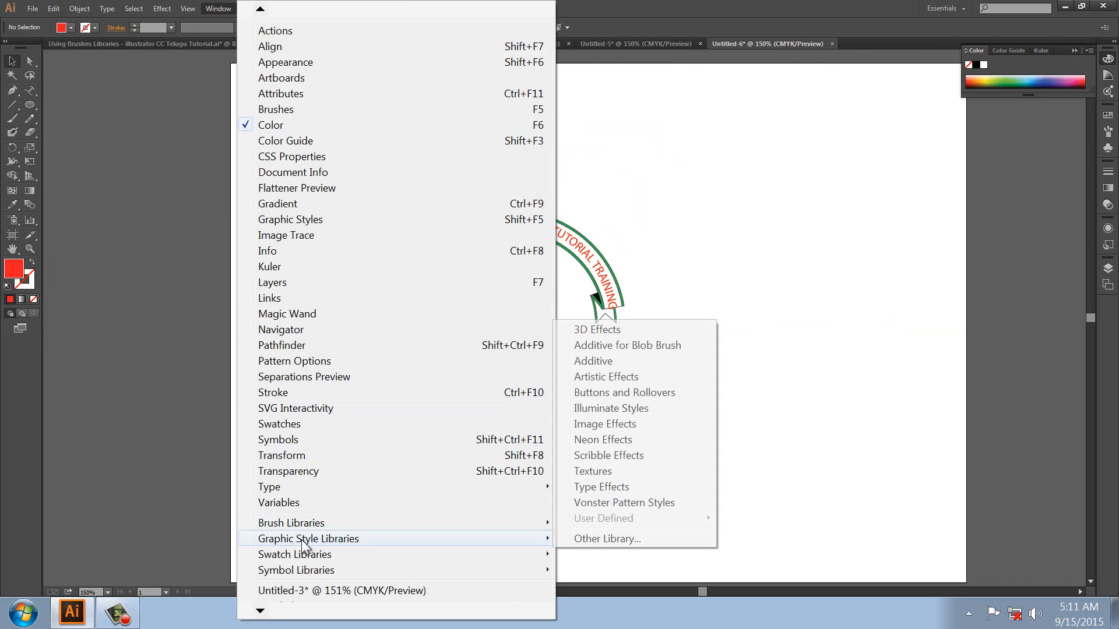
{"action": "mouse_move", "coordinate": [311, 523]}
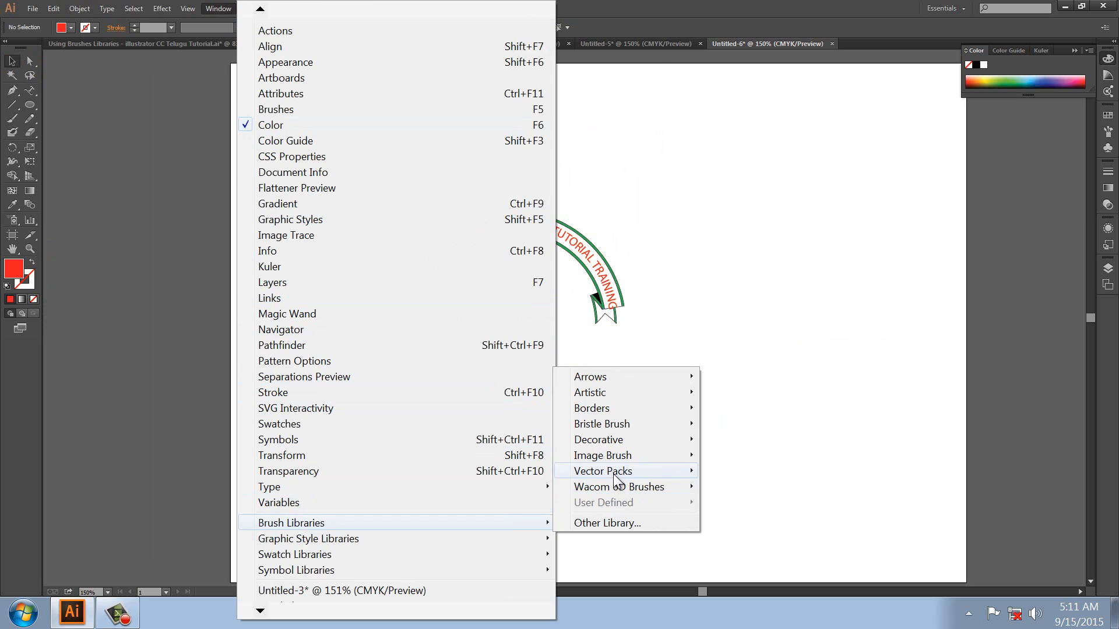
{"action": "mouse_move", "coordinate": [629, 455]}
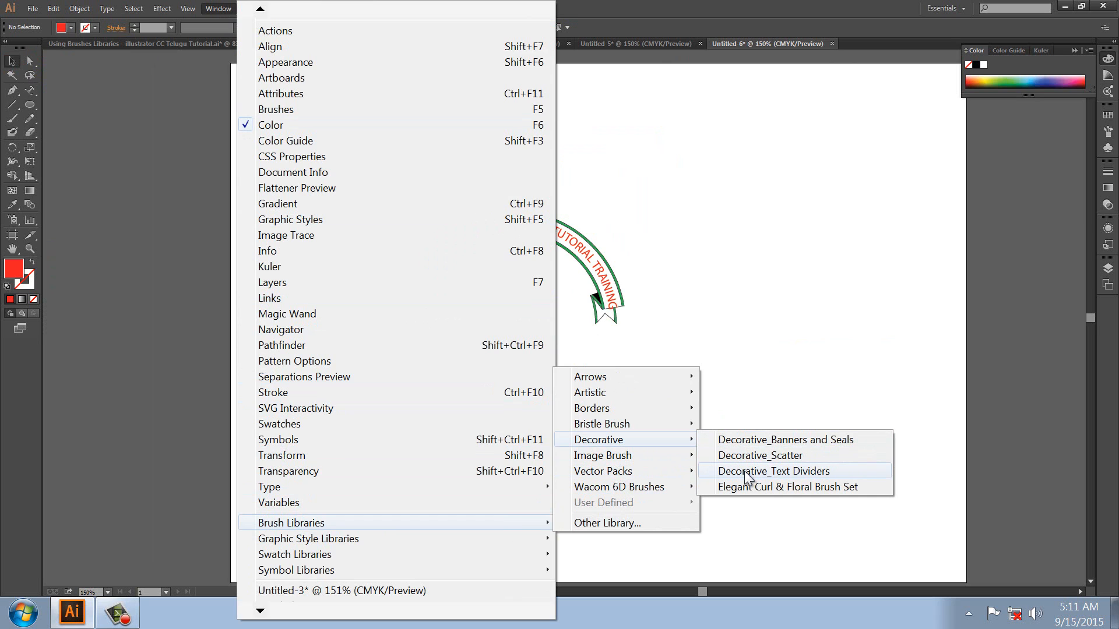
{"action": "left_click", "coordinate": [744, 471]}
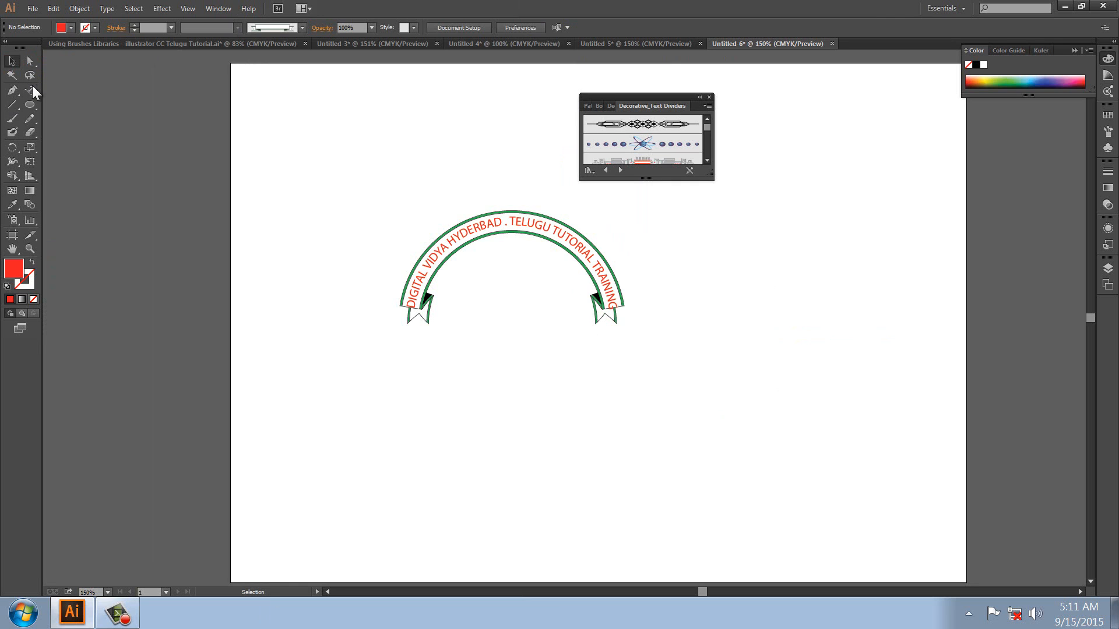
- Add the point text "Cerficate" in large letters beneath the banner
{"action": "left_click_drag", "start_coordinate": [32, 90], "coordinate": [73, 92]}
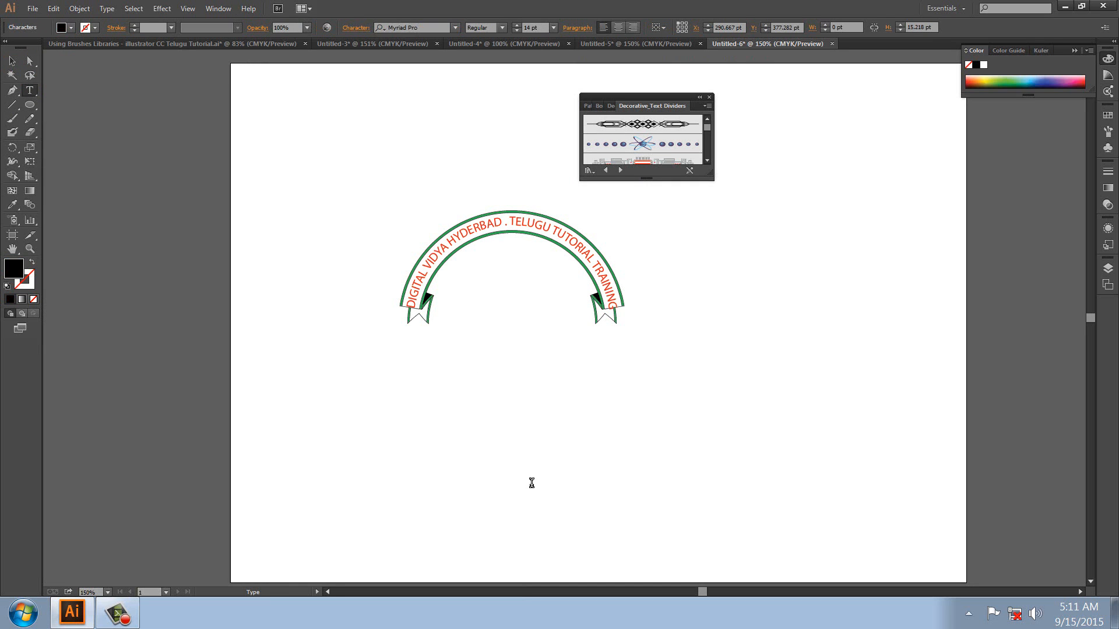
{"action": "type", "text": "cE"}
{"action": "key", "text": "BackSpace"}
{"action": "key", "text": "BackSpace"}
{"action": "key", "text": "Escape"}
{"action": "left_click_drag", "start_coordinate": [532, 392], "coordinate": [687, 334]}
{"action": "left_click", "coordinate": [652, 462]}
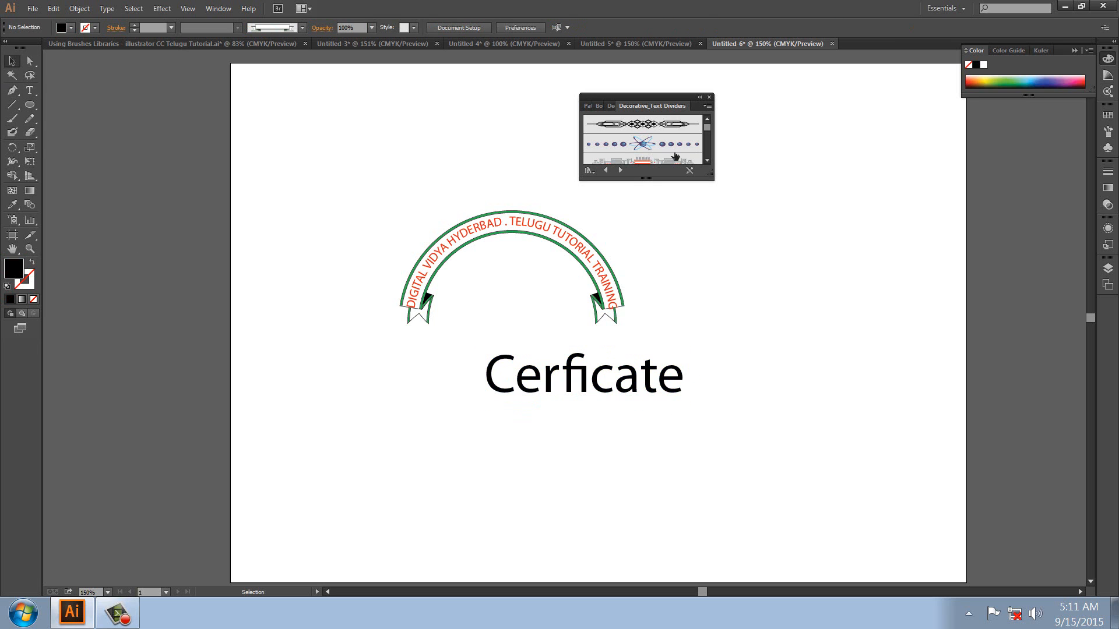
- Draw a horizontal line about 295 pt long beneath "Cerficate", try several divider brushes on it, and finish with the one with the orange medallion centre
{"action": "left_click", "coordinate": [12, 105]}
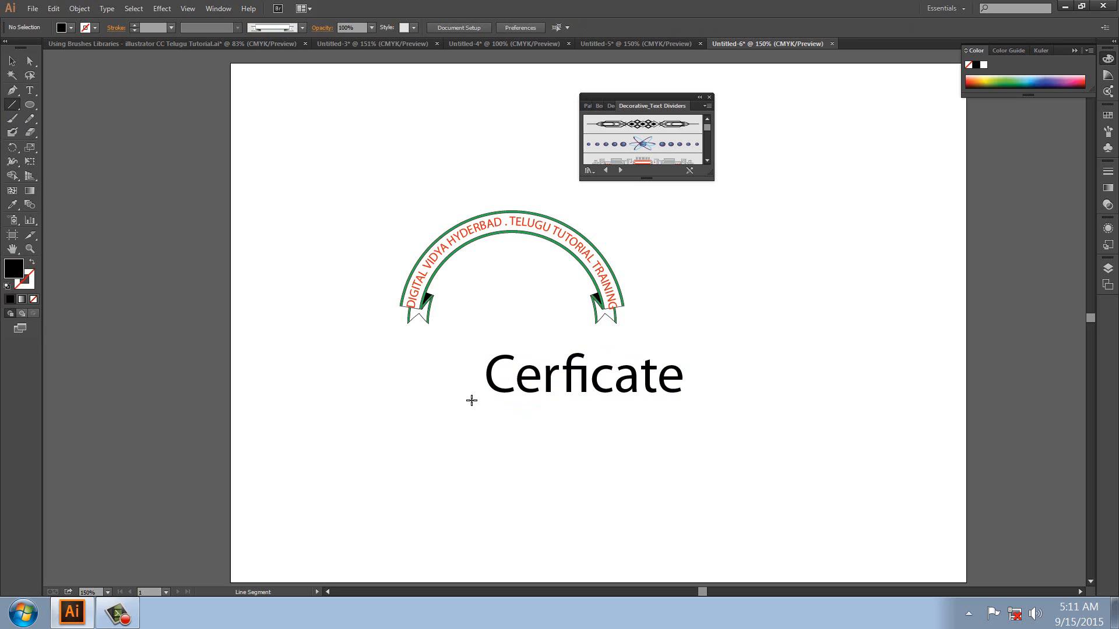
{"action": "left_click_drag", "start_coordinate": [471, 404], "coordinate": [728, 405]}
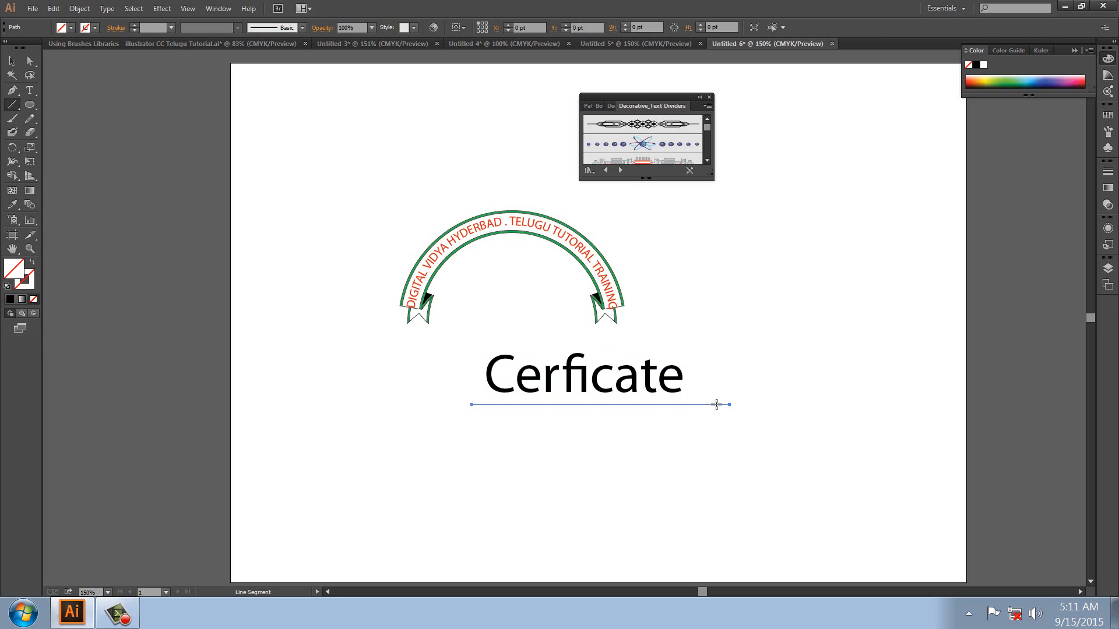
{"action": "left_click", "coordinate": [638, 144]}
{"action": "left_click_drag", "start_coordinate": [709, 174], "coordinate": [711, 255]}
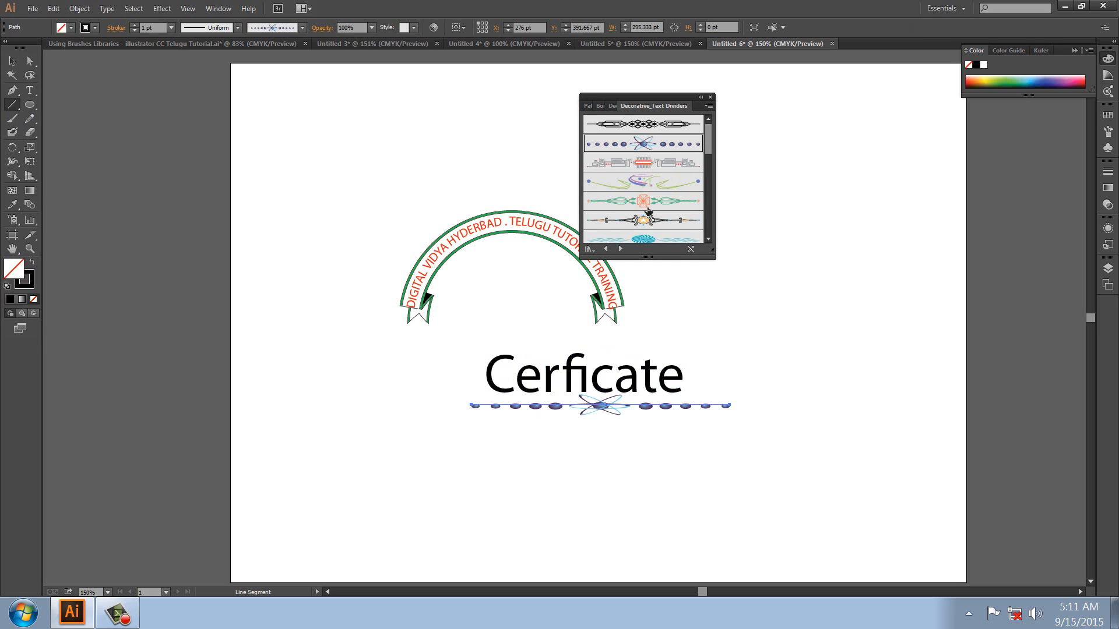
{"action": "left_click", "coordinate": [646, 201]}
{"action": "left_click", "coordinate": [644, 221]}
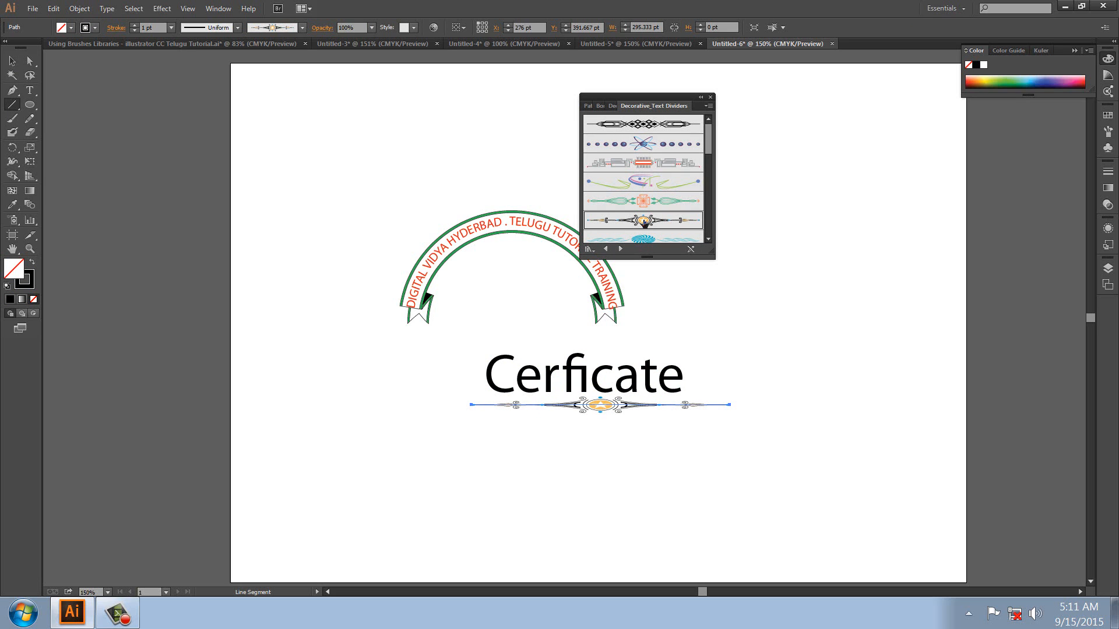
- Deselect the divider line and close the Decorative_Text Dividers library
{"action": "left_click", "coordinate": [11, 61]}
{"action": "left_click", "coordinate": [544, 310]}
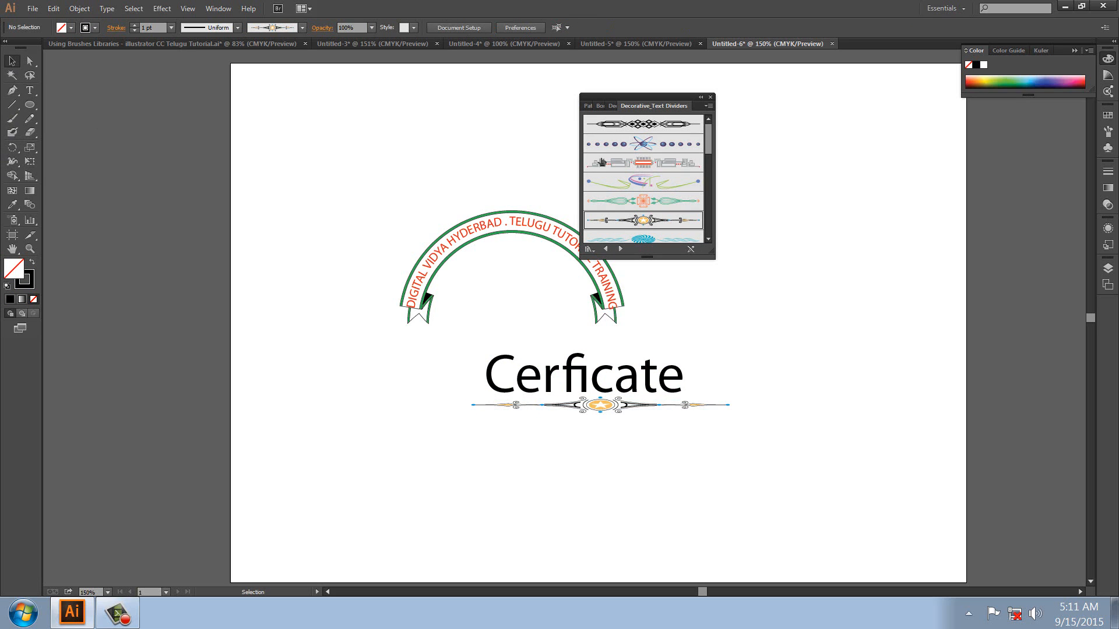
{"action": "left_click", "coordinate": [710, 96]}
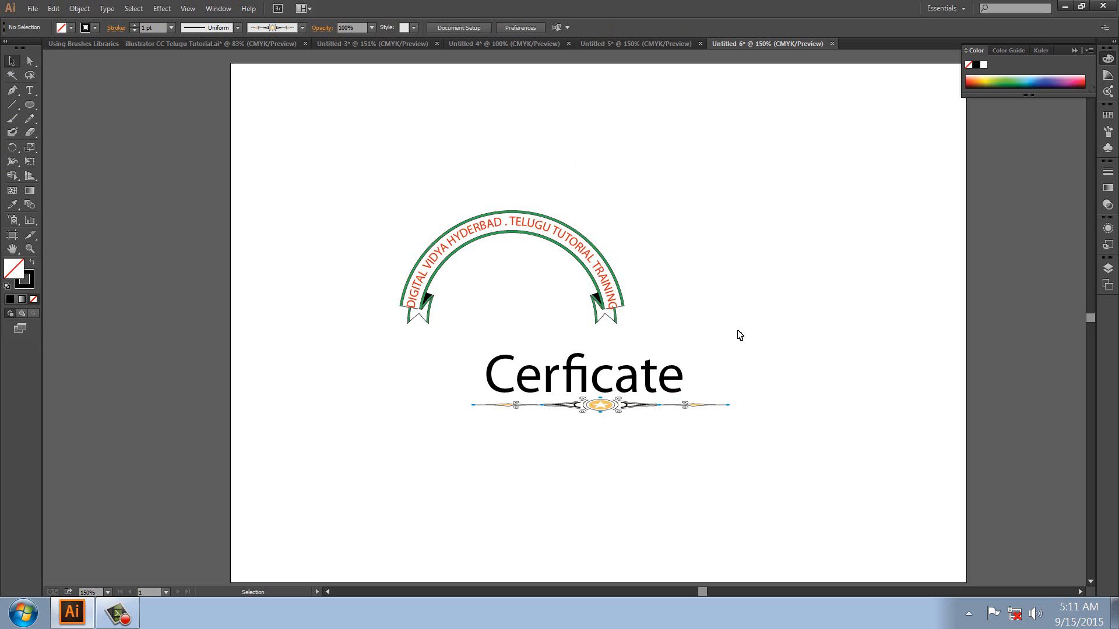
- Move "Cerficate" and its divider to the right of the arched banner, and place the divider across the banner's lower ends
{"action": "left_click", "coordinate": [609, 406]}
{"action": "left_click", "coordinate": [684, 466]}
{"action": "left_click_drag", "start_coordinate": [550, 331], "coordinate": [637, 440]}
{"action": "left_click_drag", "start_coordinate": [599, 408], "coordinate": [769, 327]}
{"action": "left_click", "coordinate": [770, 327]}
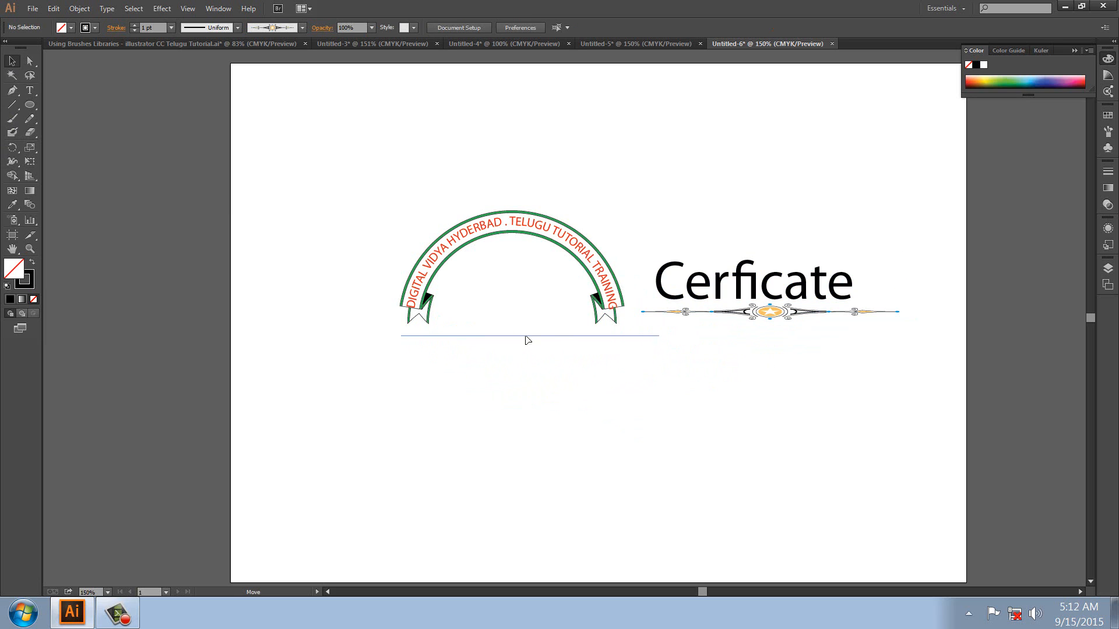
{"action": "left_click_drag", "start_coordinate": [527, 340], "coordinate": [518, 327]}
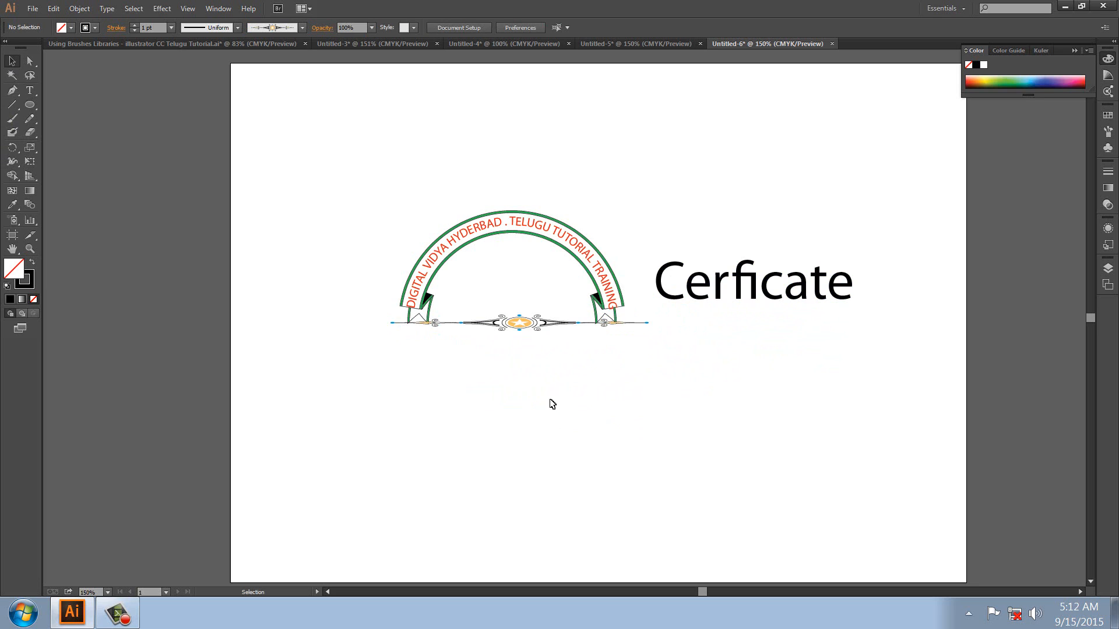
- Duplicate the divider line into the empty area below the banner and remove the brush stroke from the copy
{"action": "left_click", "coordinate": [523, 322]}
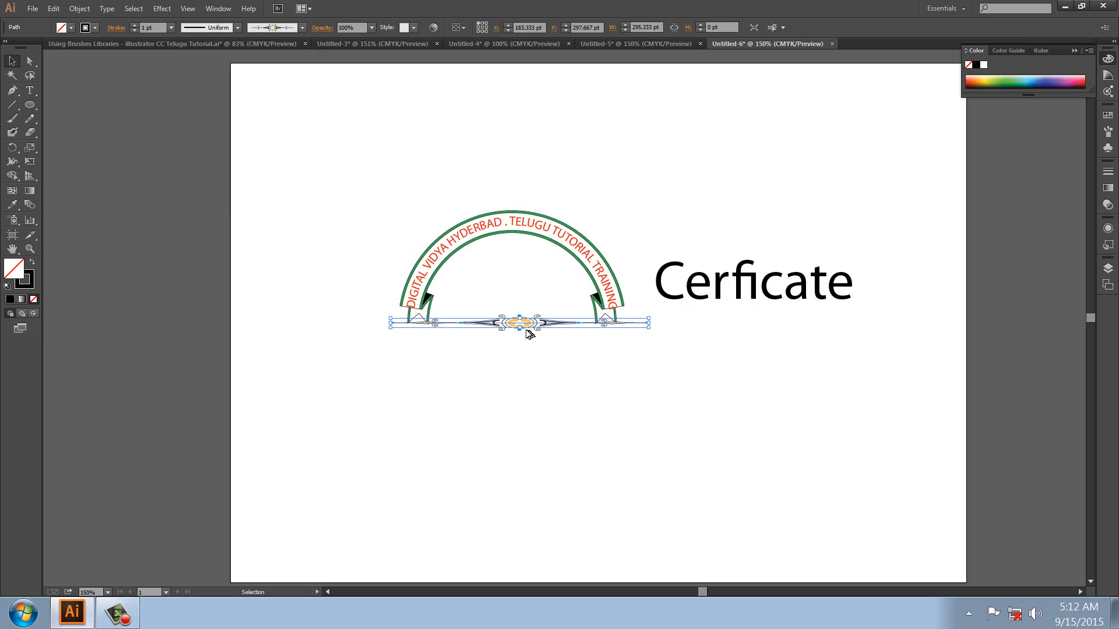
{"action": "left_click_drag", "start_coordinate": [529, 334], "coordinate": [661, 453]}
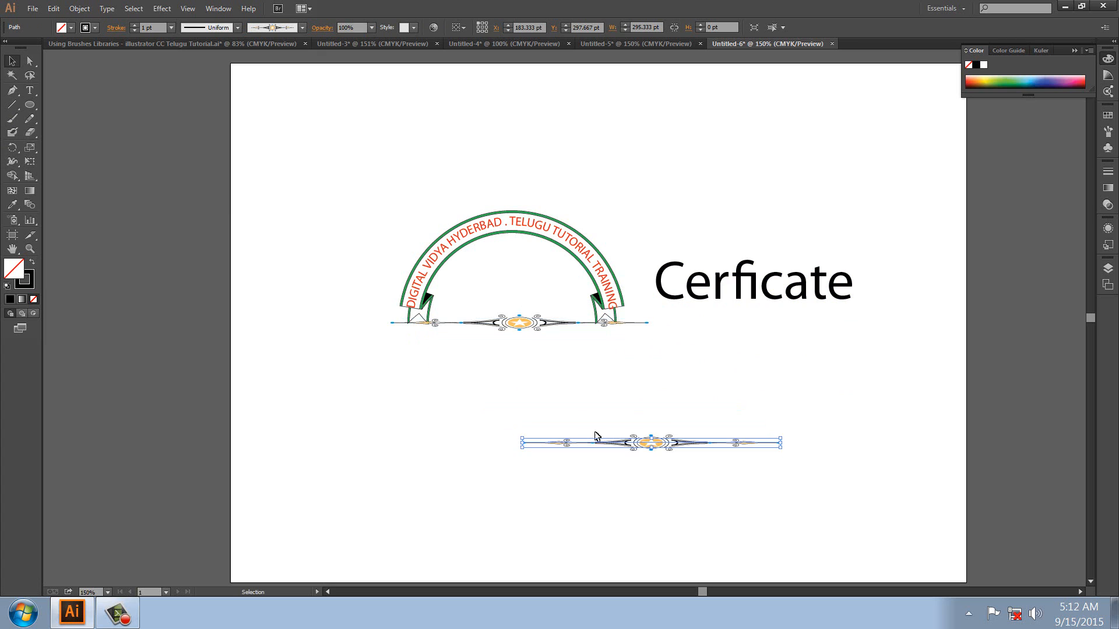
{"action": "left_click", "coordinate": [302, 28]}
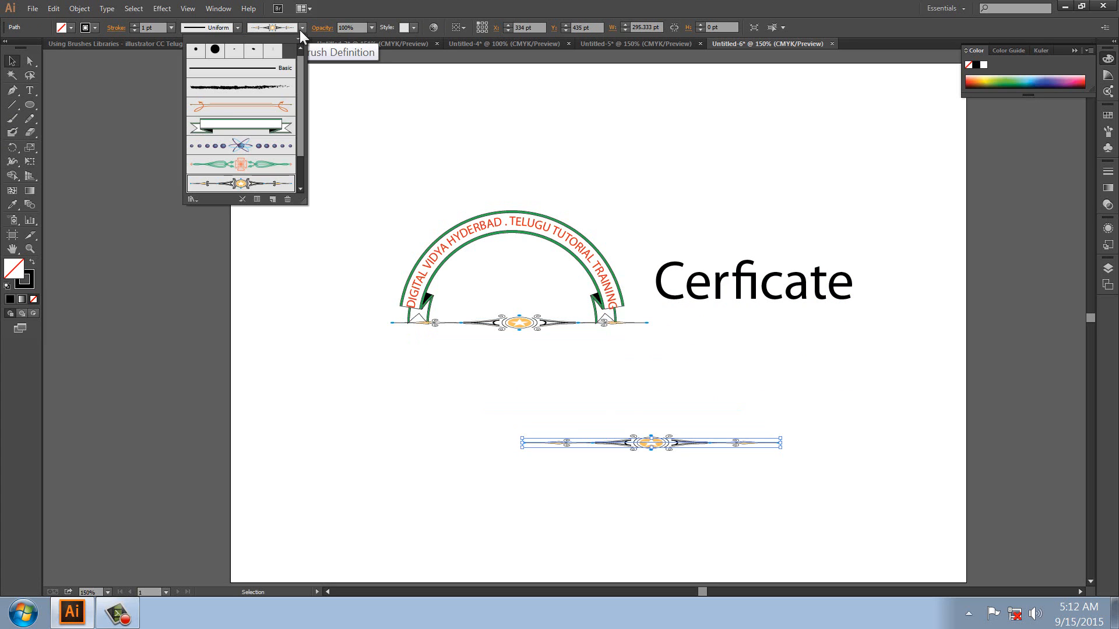
{"action": "left_click", "coordinate": [242, 200]}
{"action": "left_click", "coordinate": [438, 420]}
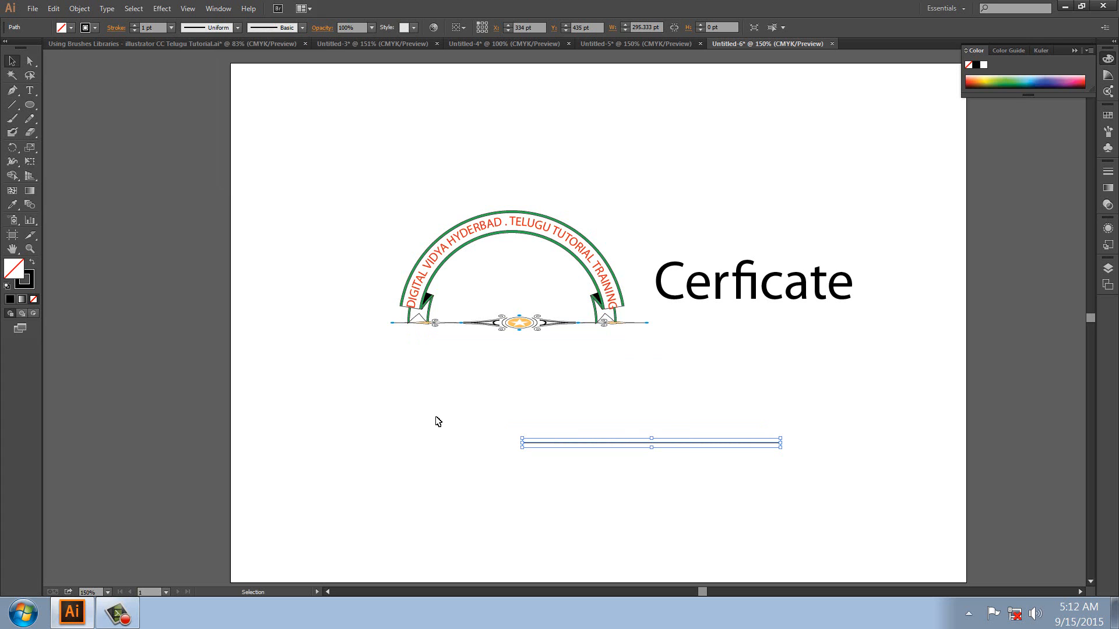
- Switch to the Using Brushes Libraries lesson document to view the list of topics
{"action": "left_click", "coordinate": [84, 42]}
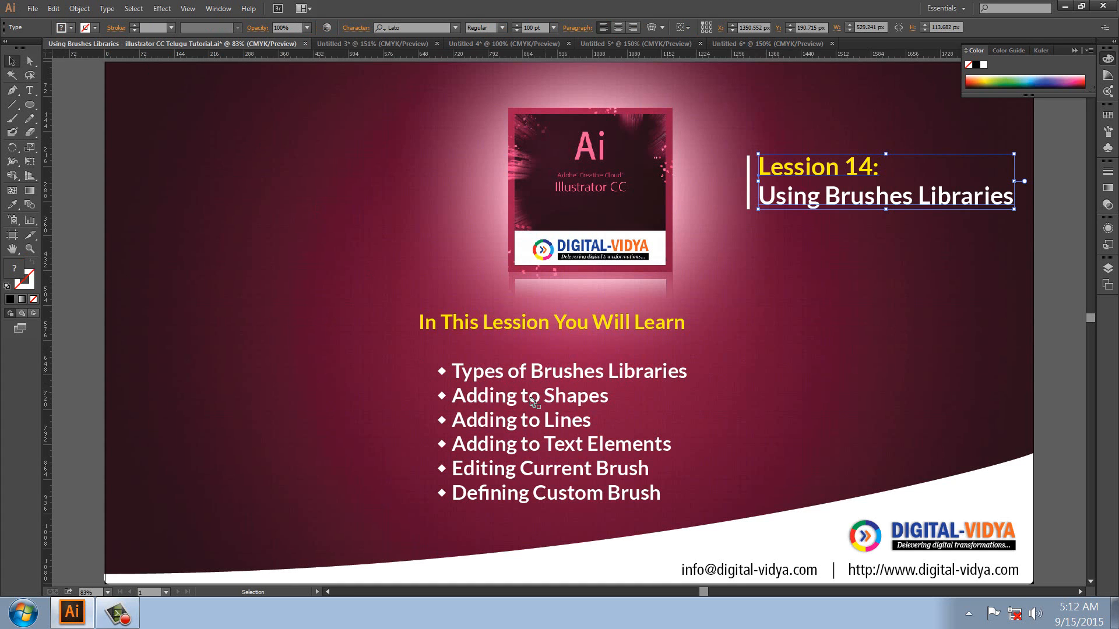